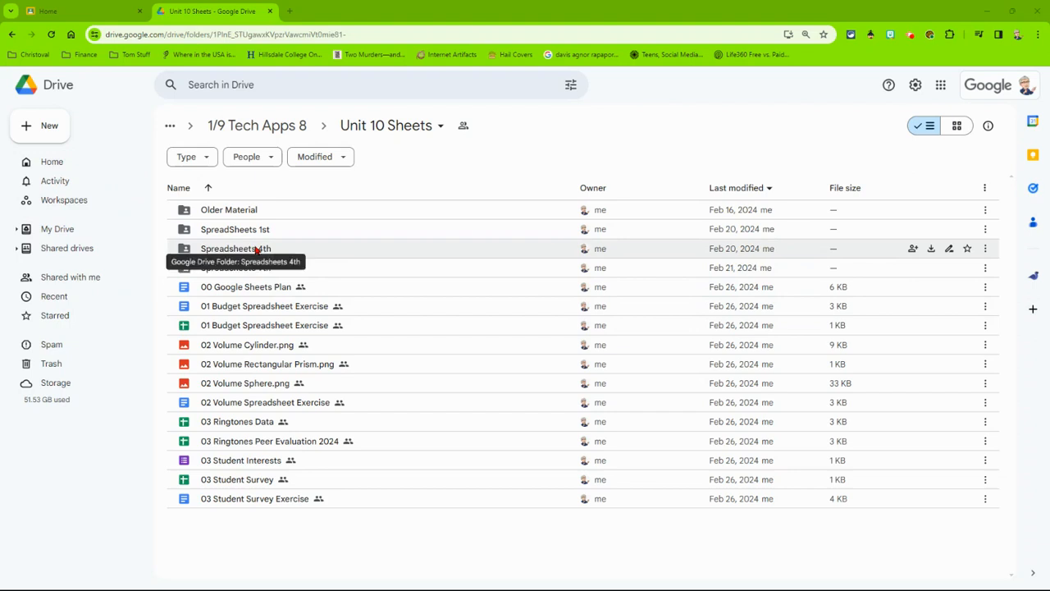
Create a blank spreadsheet in the shared Spreadsheets 4th folder, accepting that it is shared with the folder's members.
double_click(255, 250)
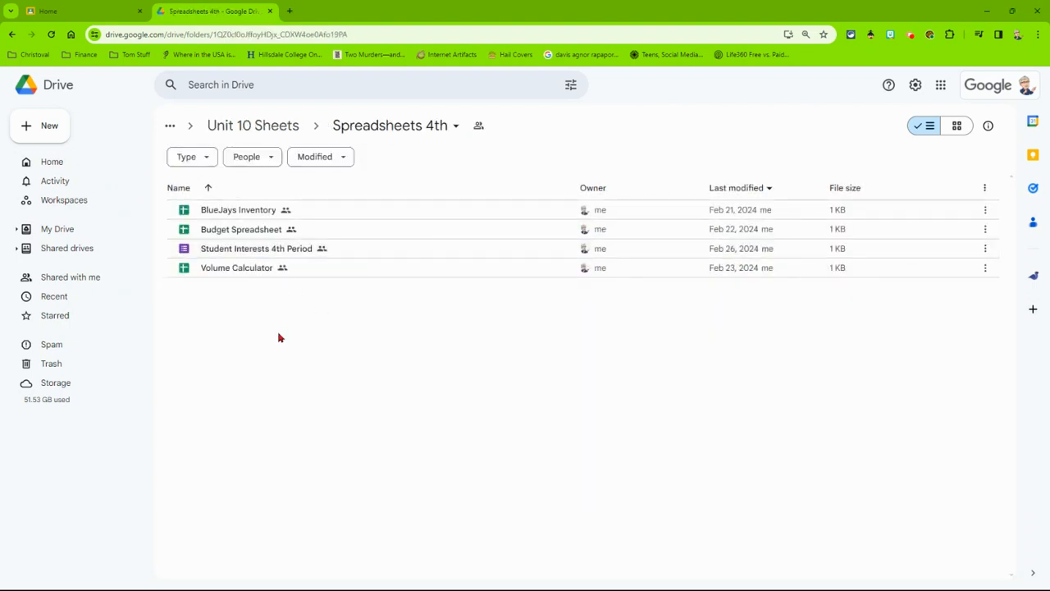
click(47, 131)
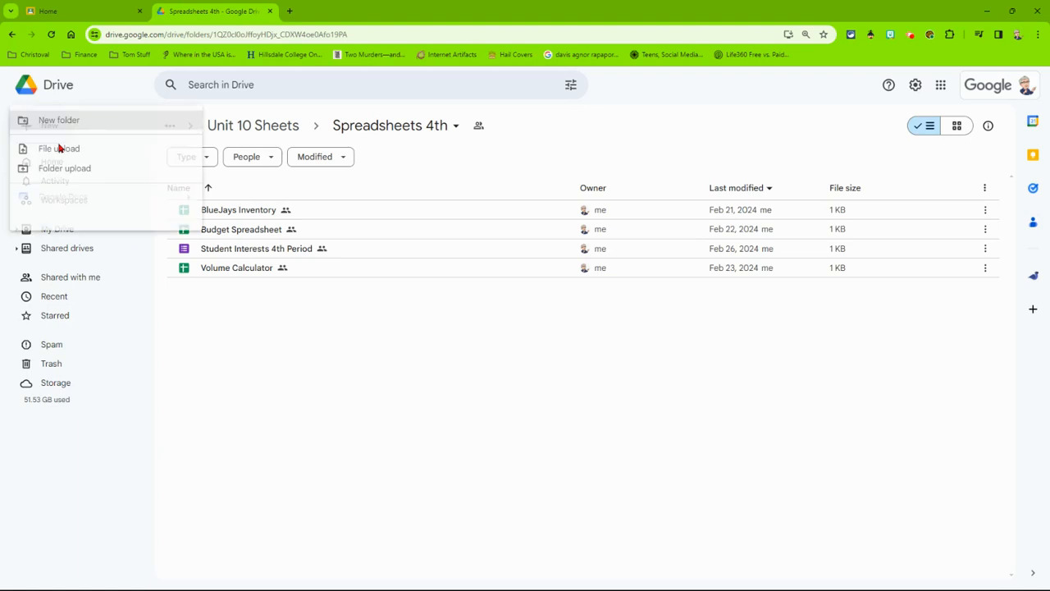
click(107, 218)
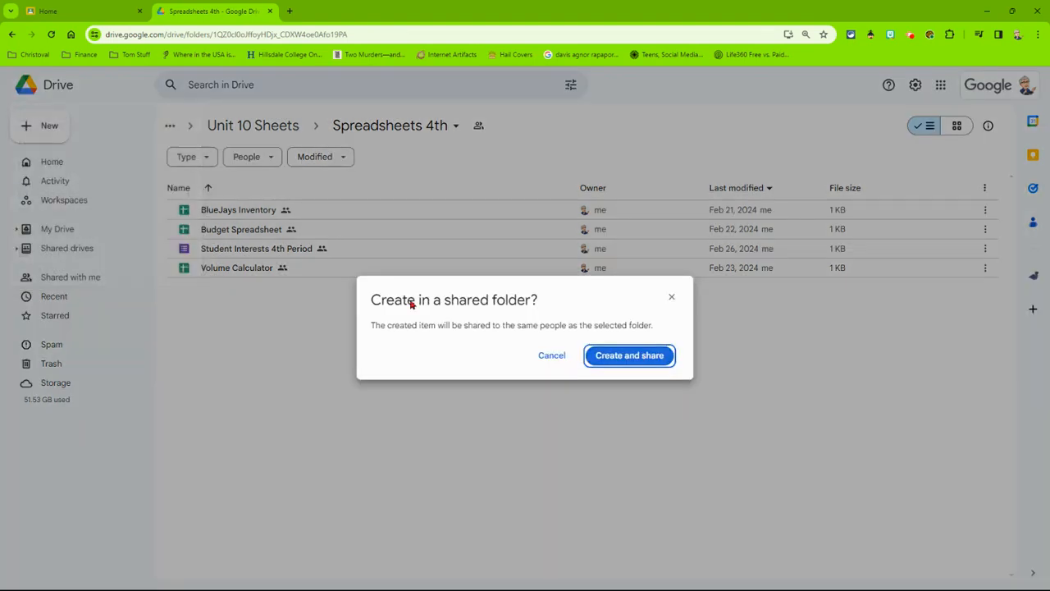
click(621, 359)
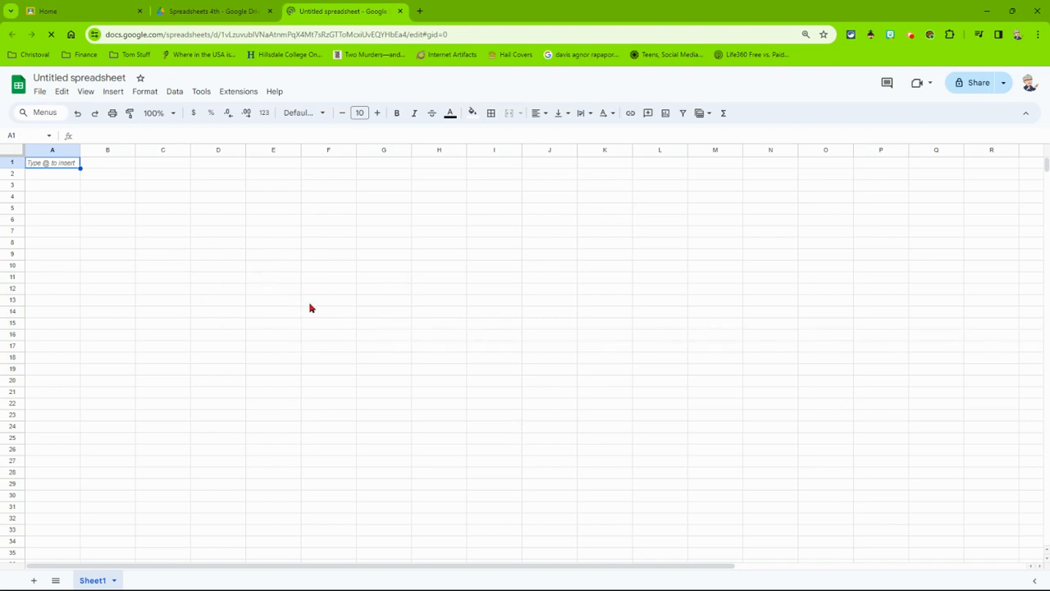
Name the new spreadsheet "Student Survey".
click(61, 77)
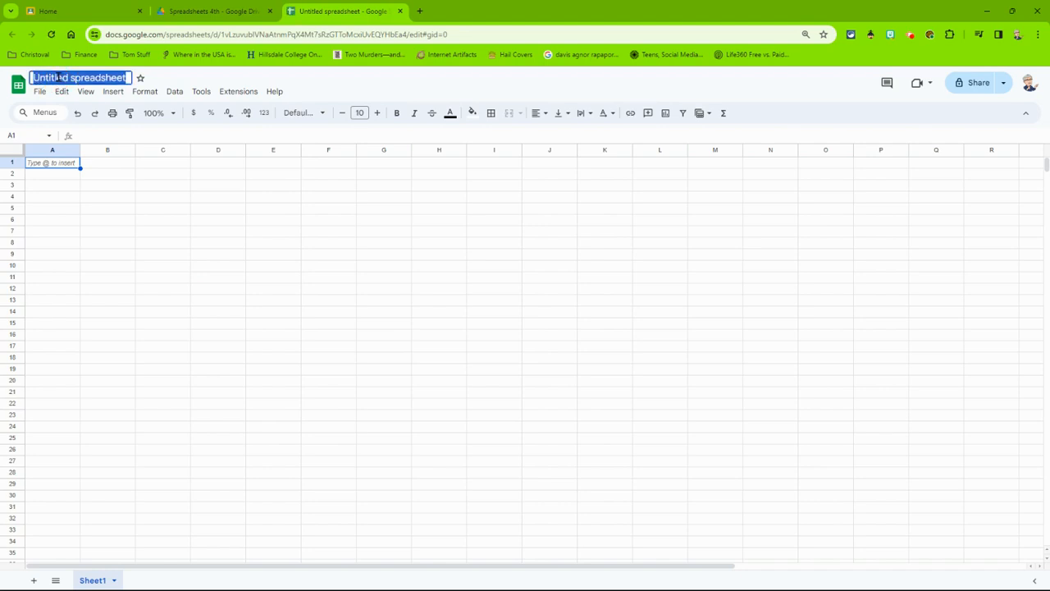
text(Student Sur)
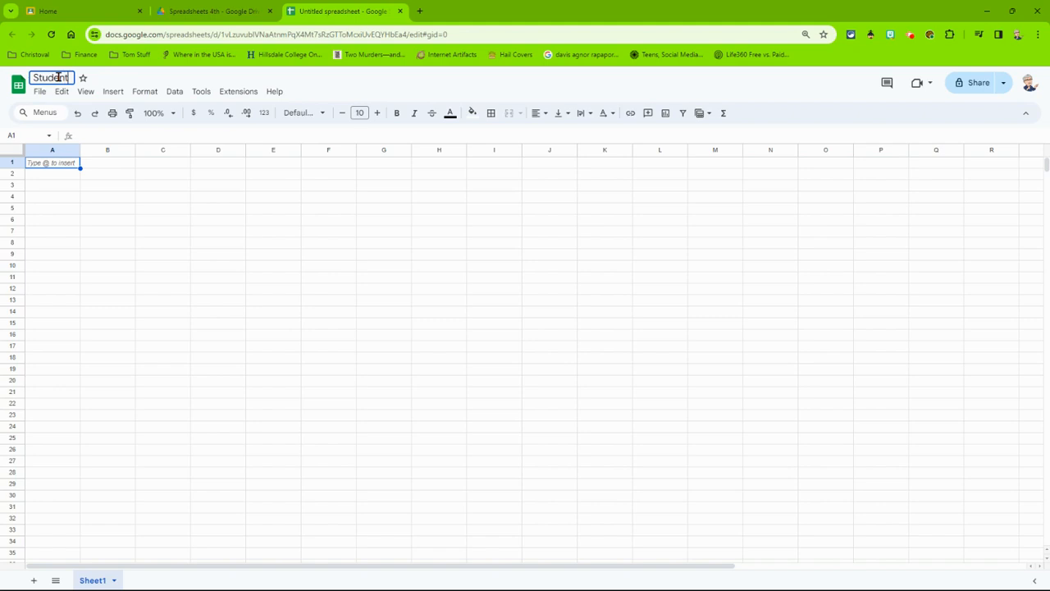
text(vey)
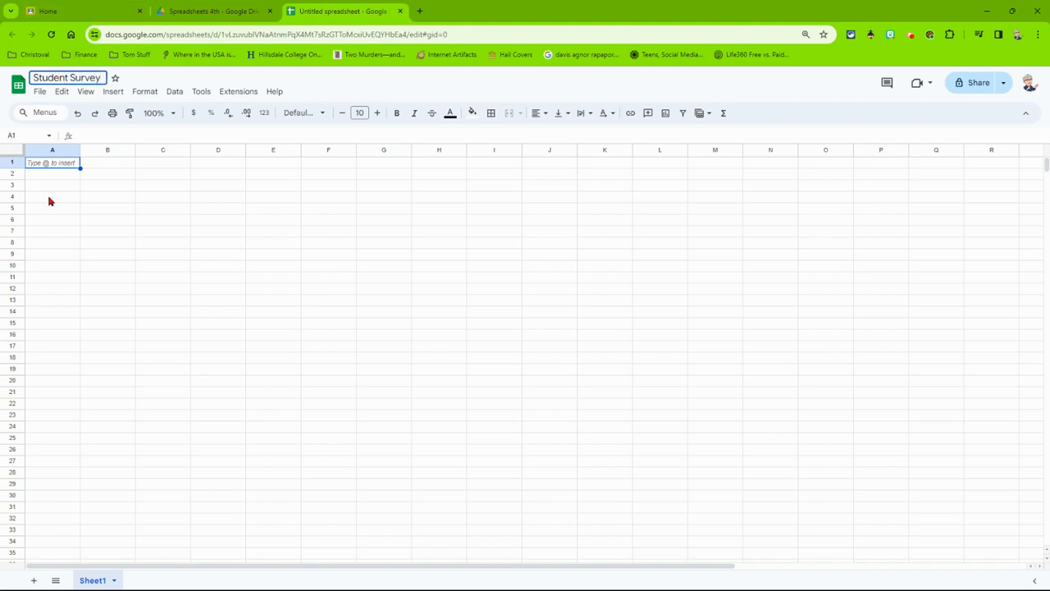
click(85, 191)
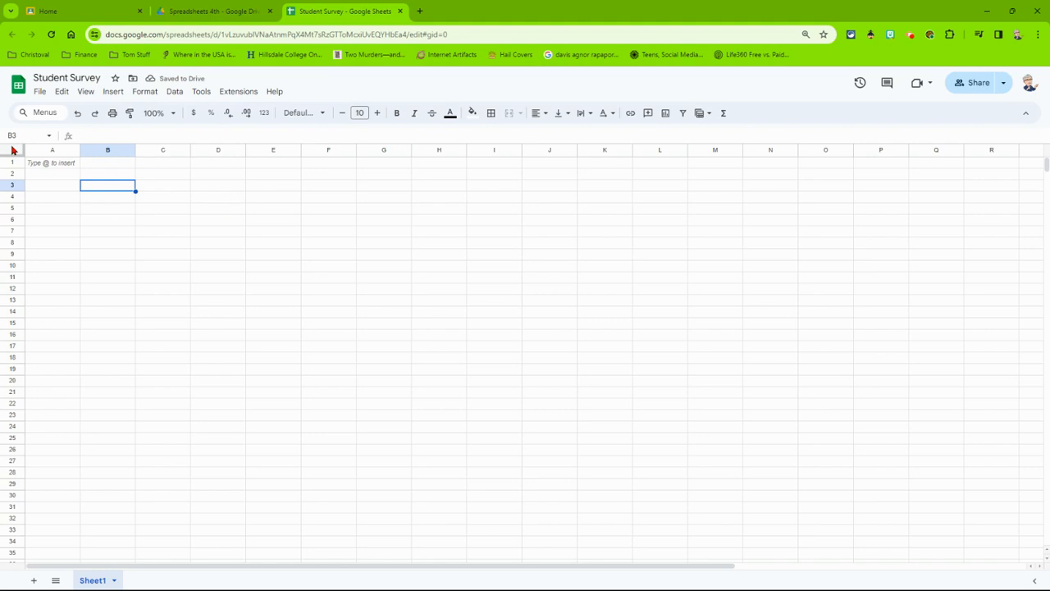
Format all cells of the sheet in Times New Roman, size 12, with centered horizontal alignment.
click(12, 149)
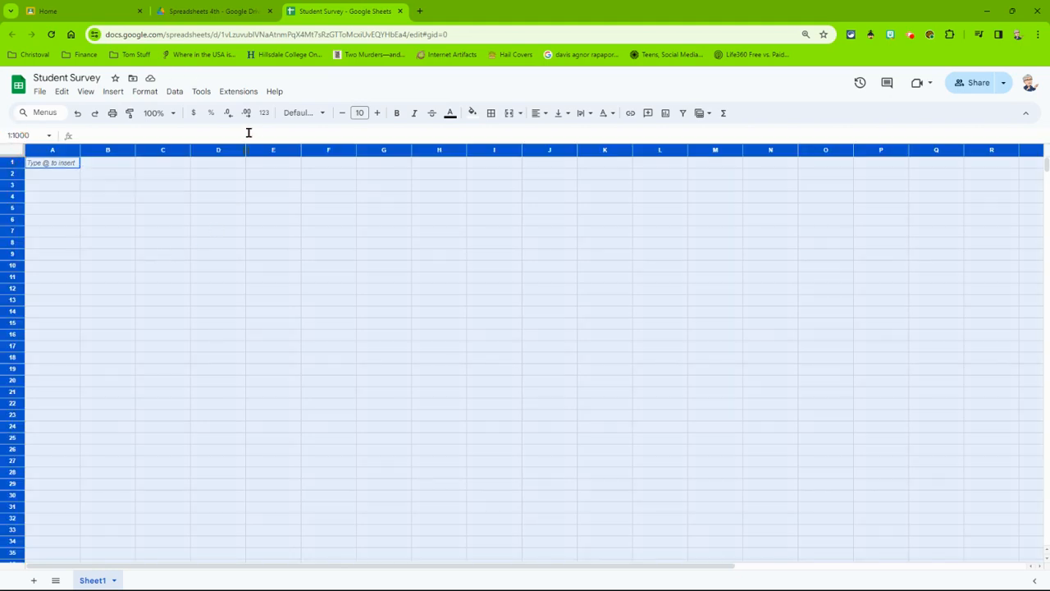
click(291, 117)
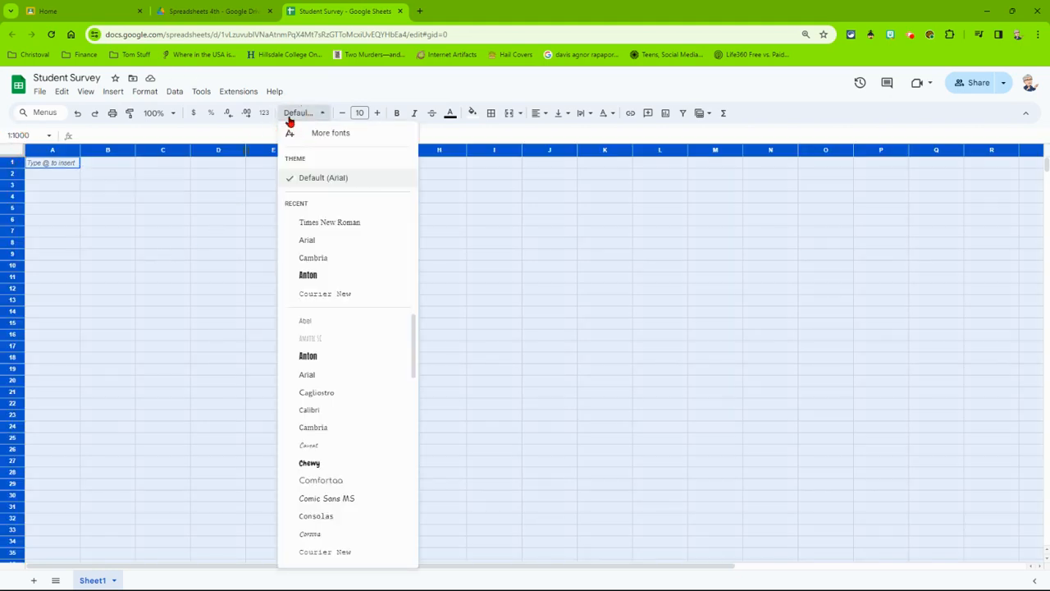
click(301, 225)
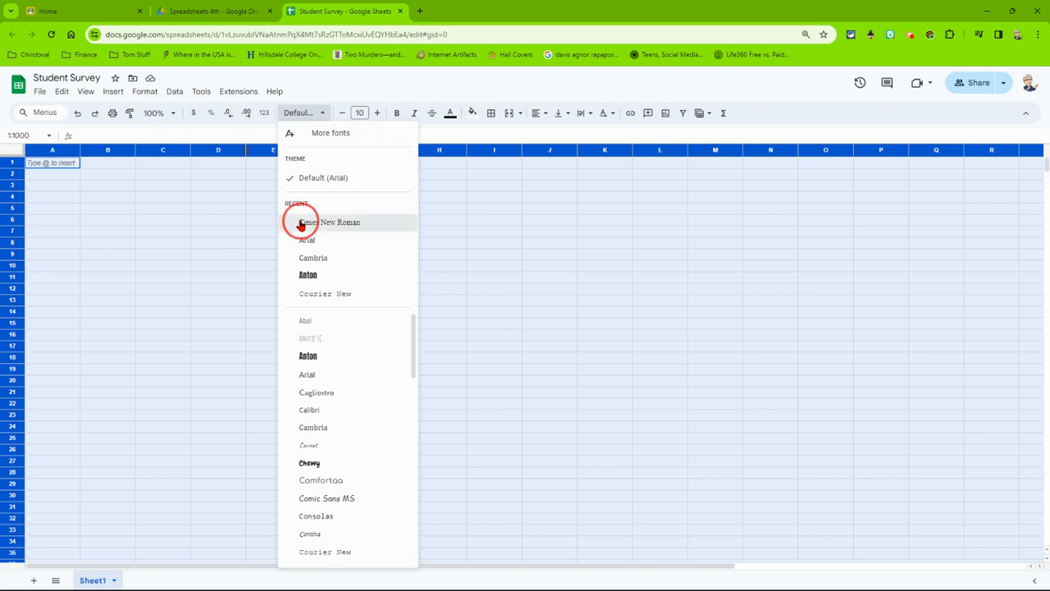
click(363, 112)
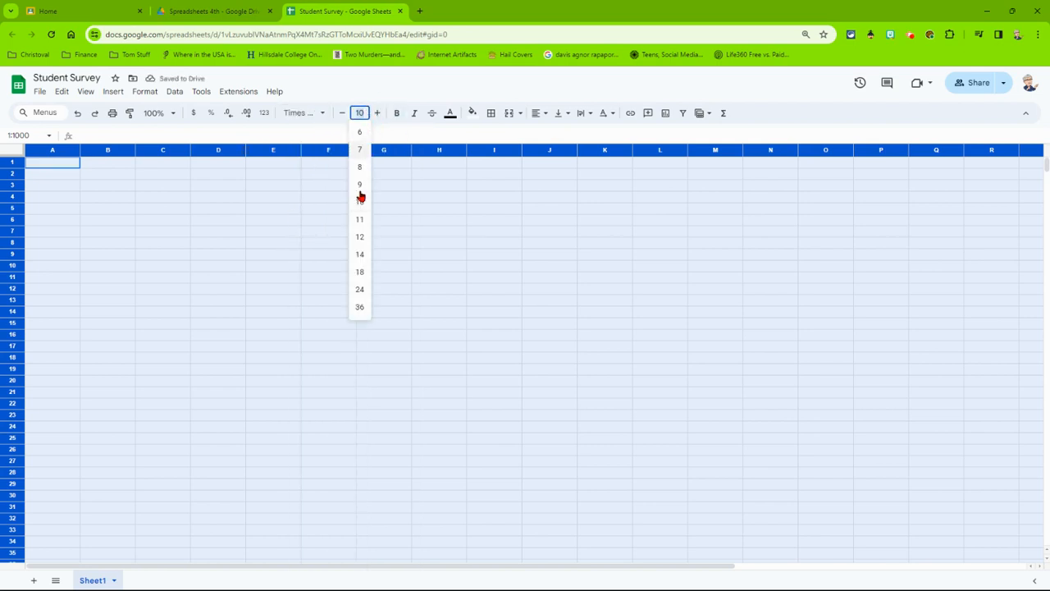
click(360, 237)
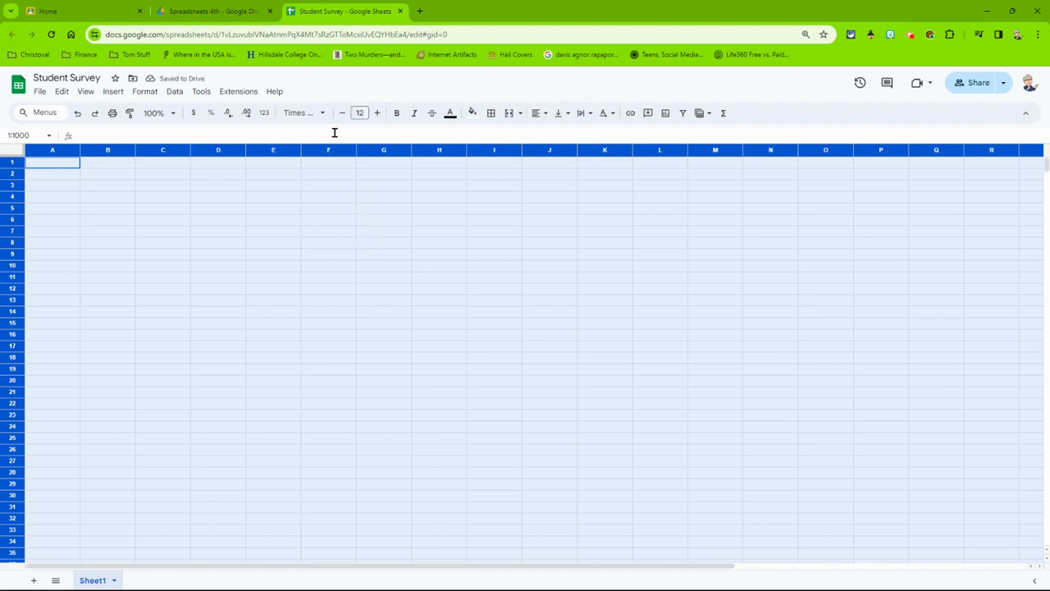
click(534, 114)
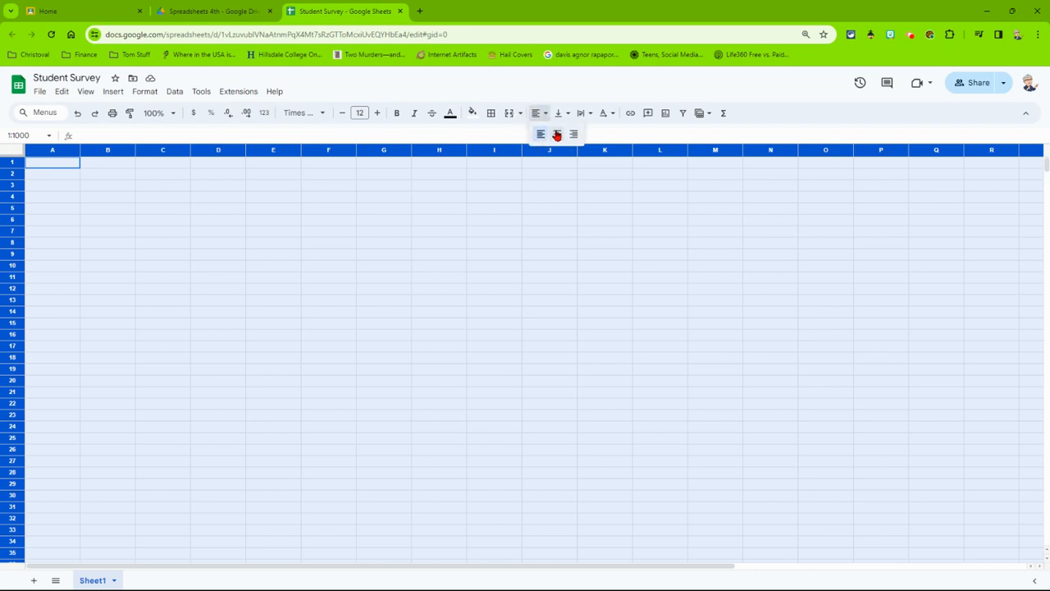
click(556, 135)
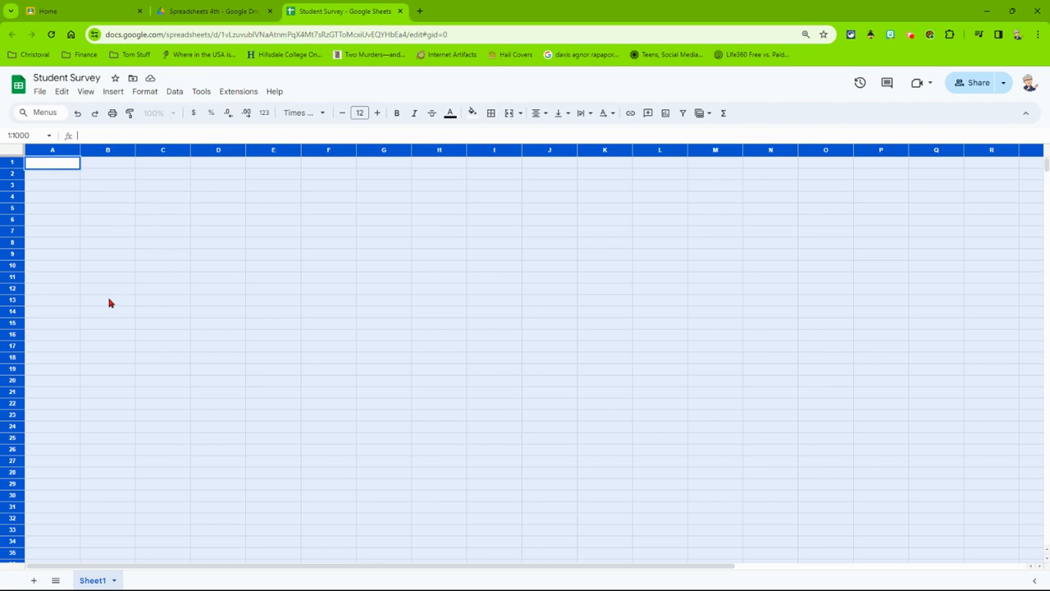
Switch to Google Classroom and open the 03 Ringtones Peer Evaluation attachment from the Tech Apps 8 assignment Spreadsheet Functions.
click(88, 8)
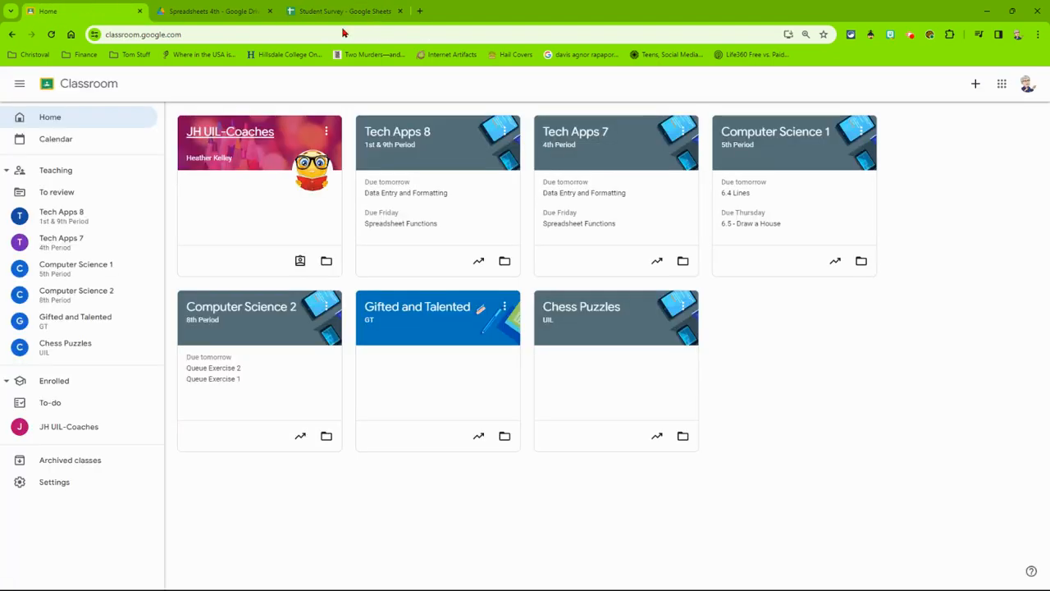
click(409, 134)
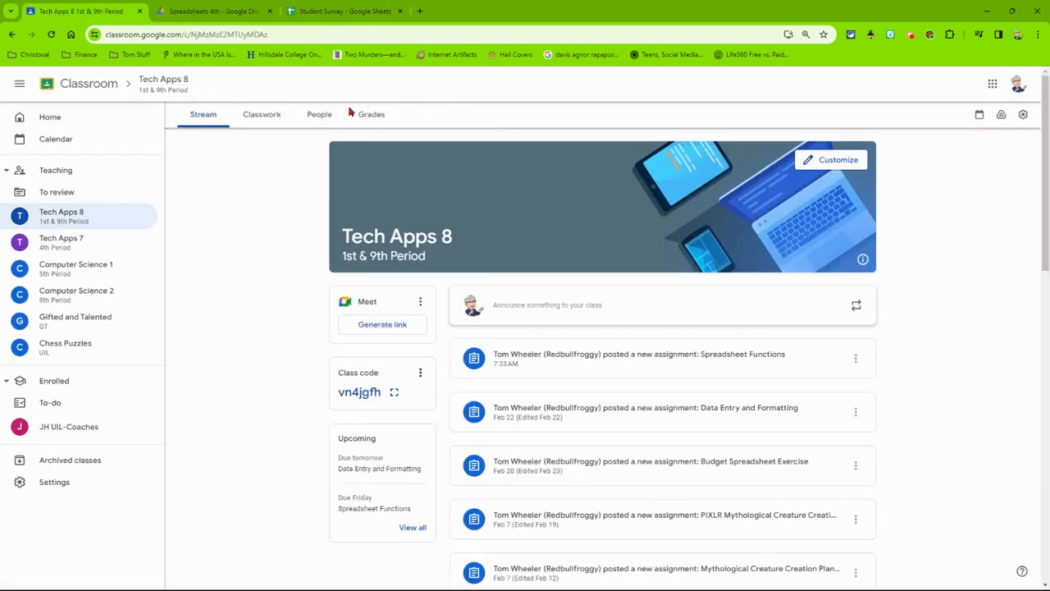
click(587, 359)
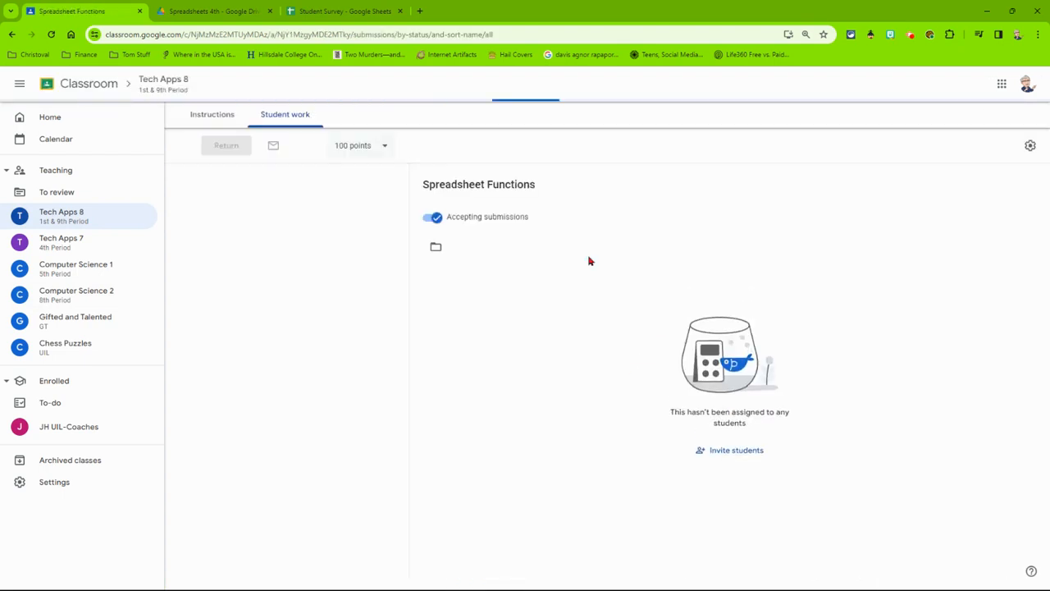
click(213, 114)
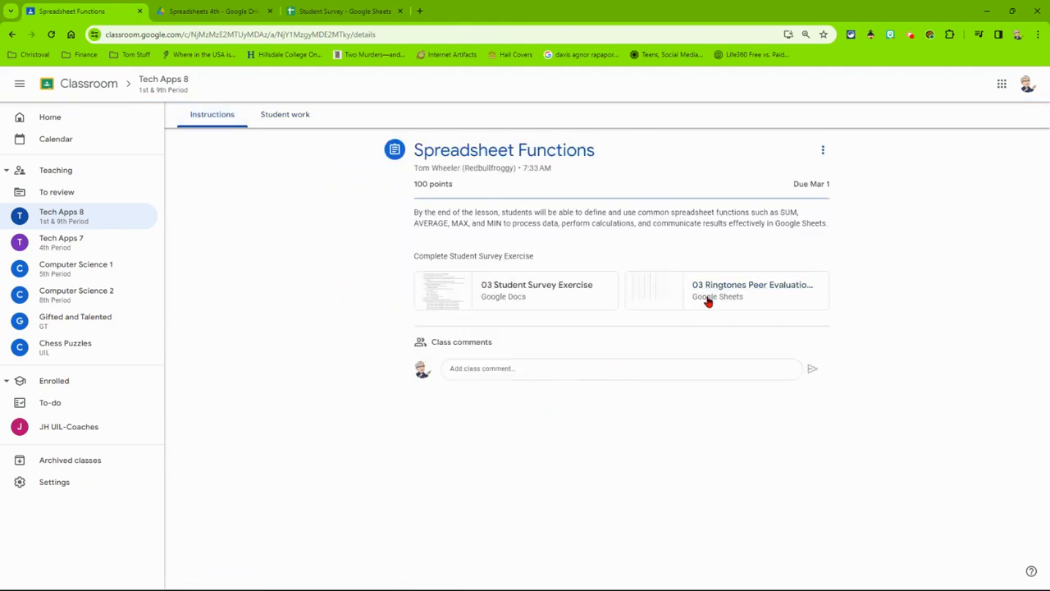
click(652, 291)
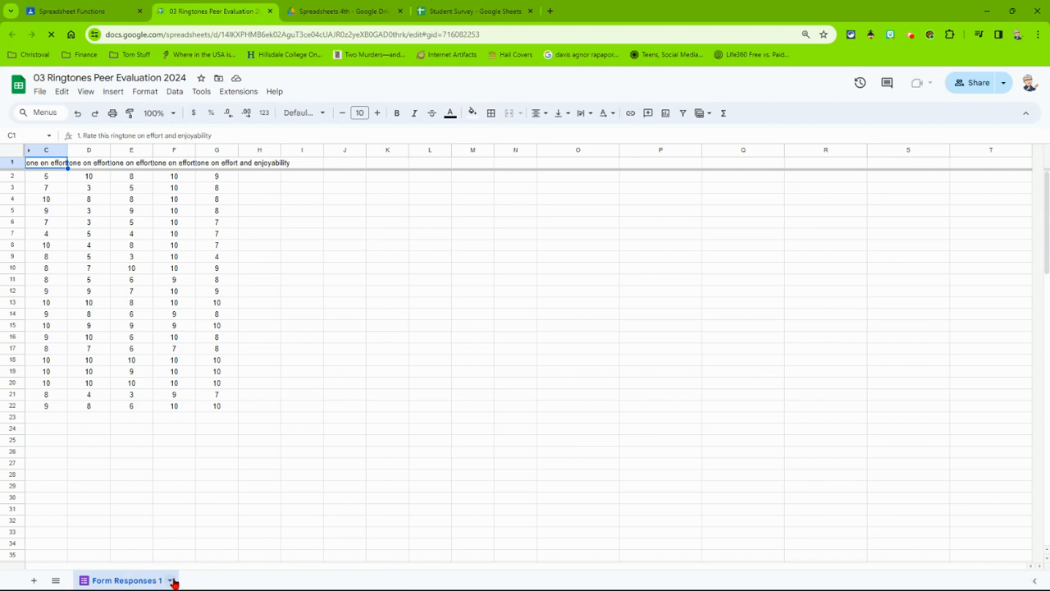
Copy the Form Responses 1 sheet into the existing Student Survey spreadsheet.
click(172, 581)
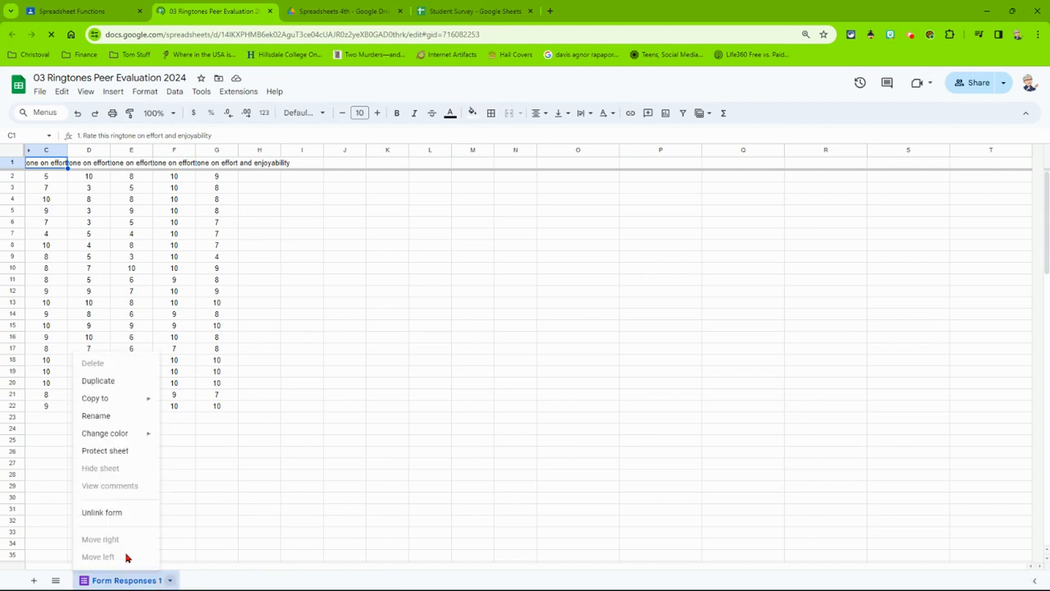
mouse_move(115, 397)
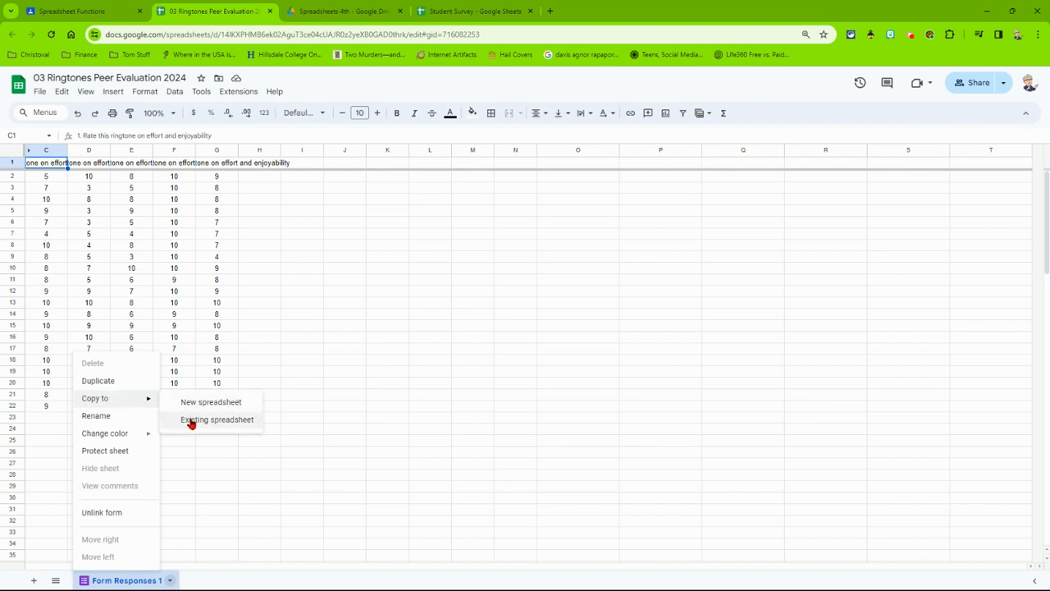
click(190, 421)
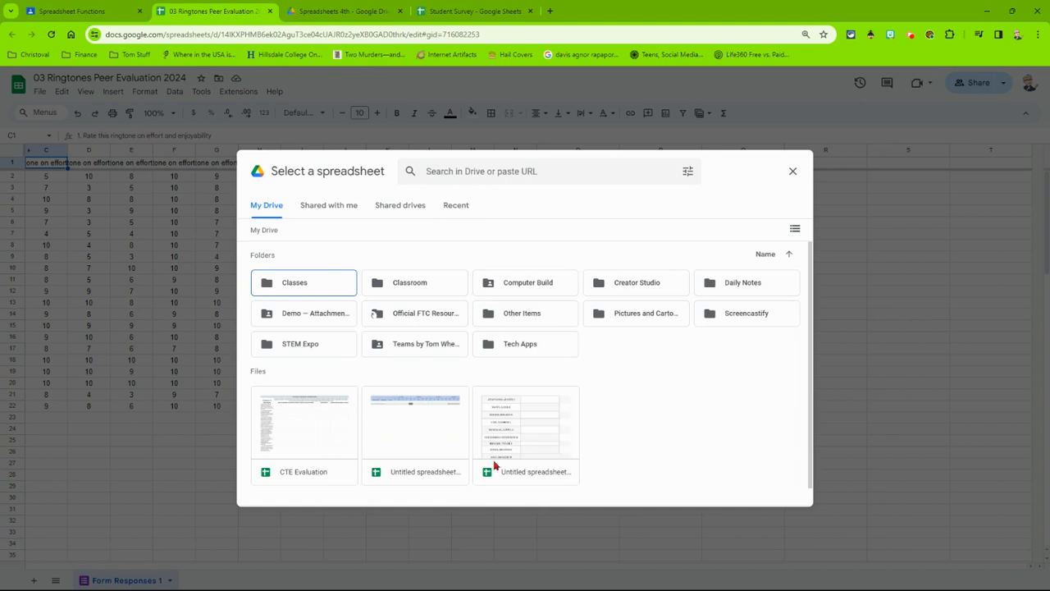
click(455, 207)
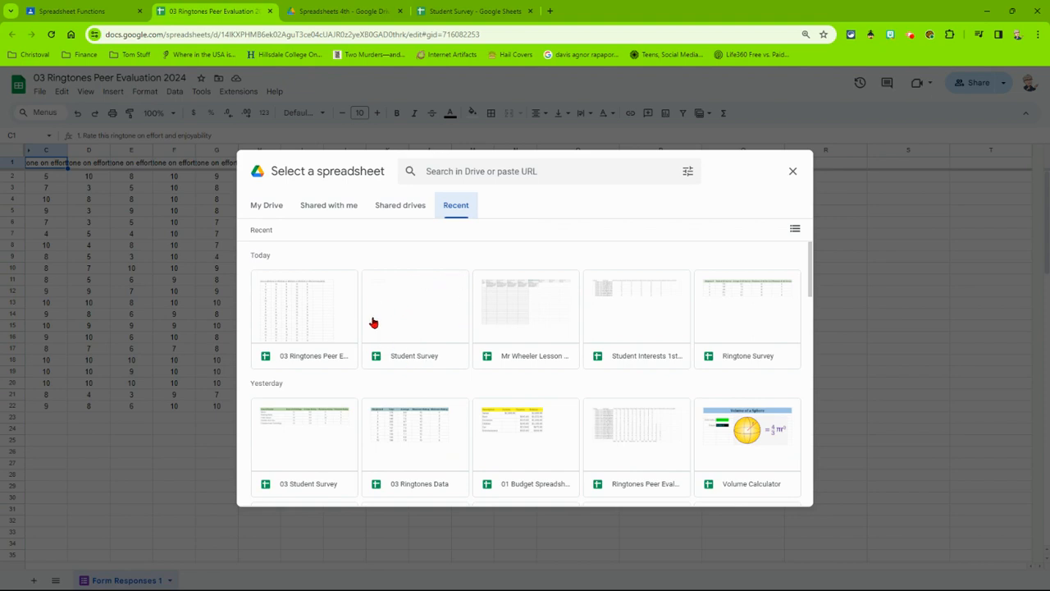
click(418, 316)
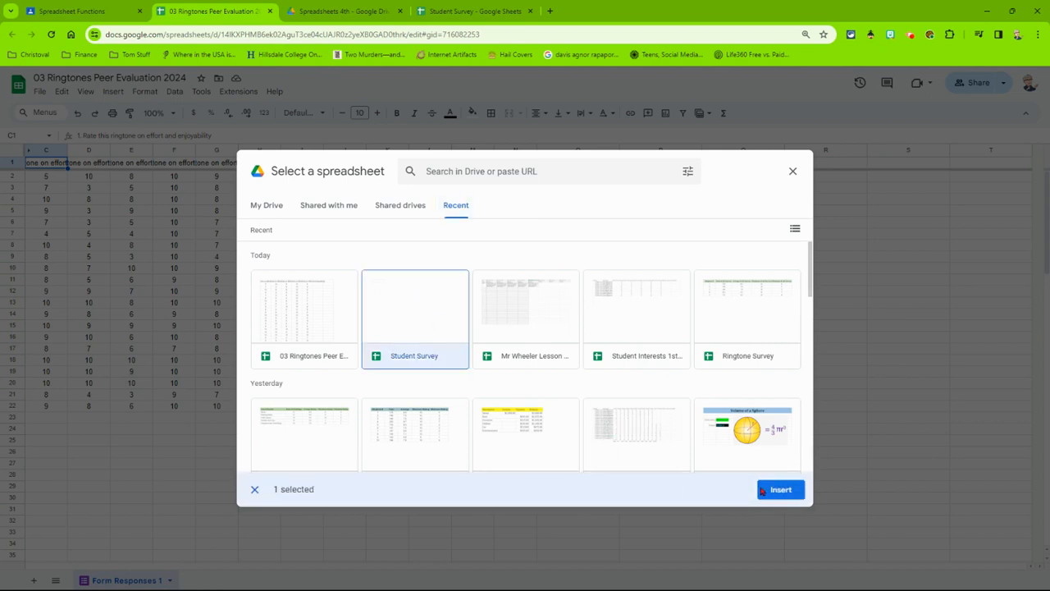
click(763, 490)
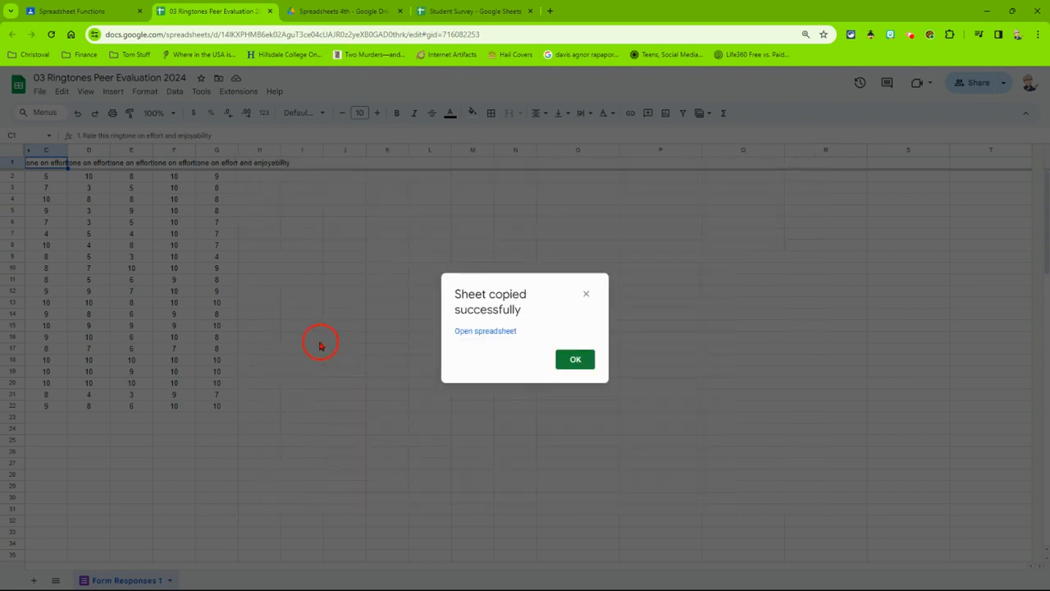
click(575, 359)
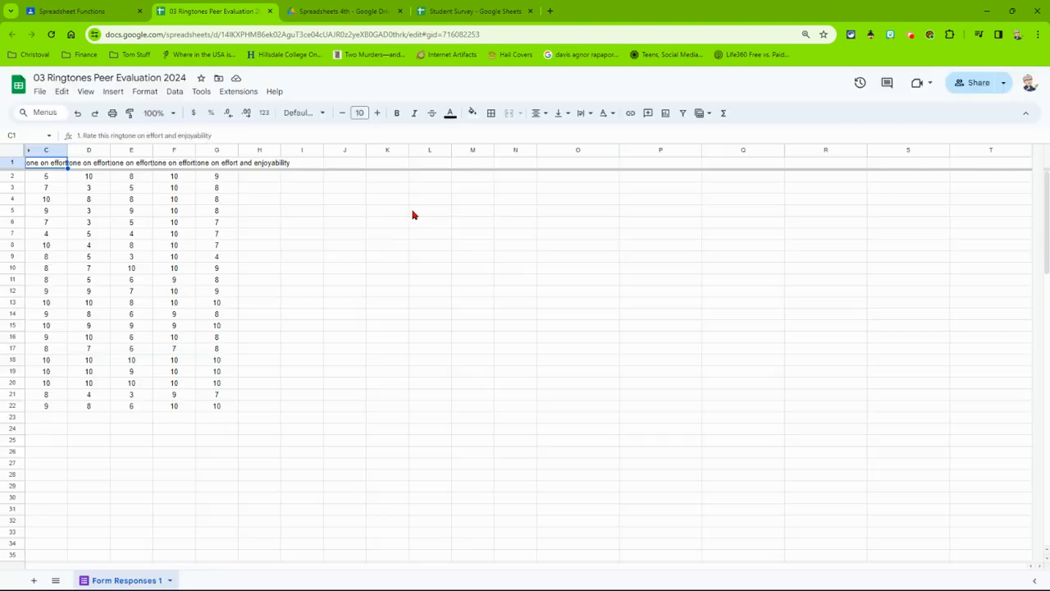
Return to the Student Survey spreadsheet and rename Sheet1 as "Summary".
click(464, 11)
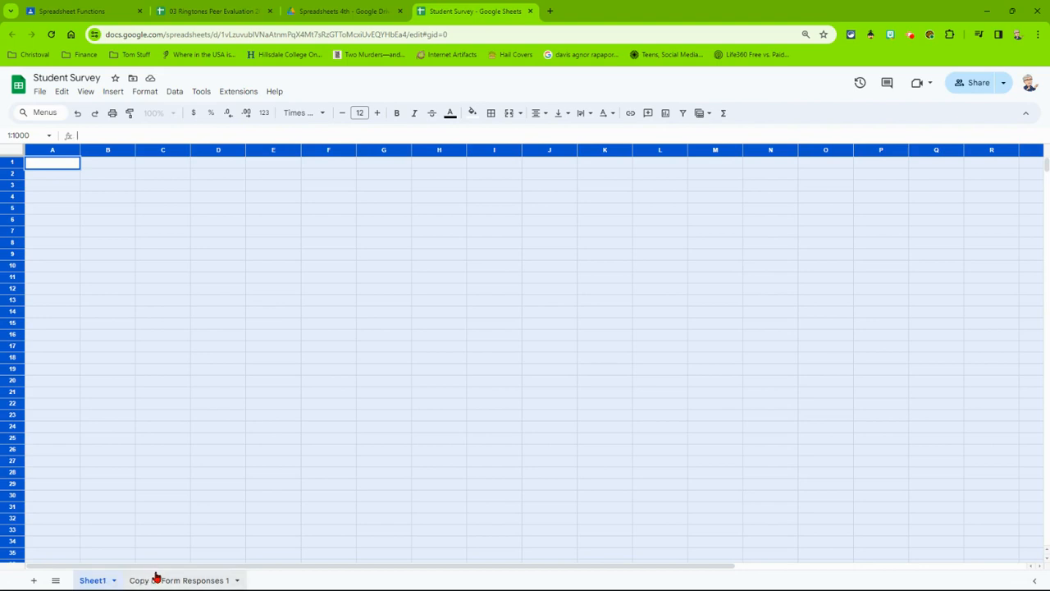
click(113, 580)
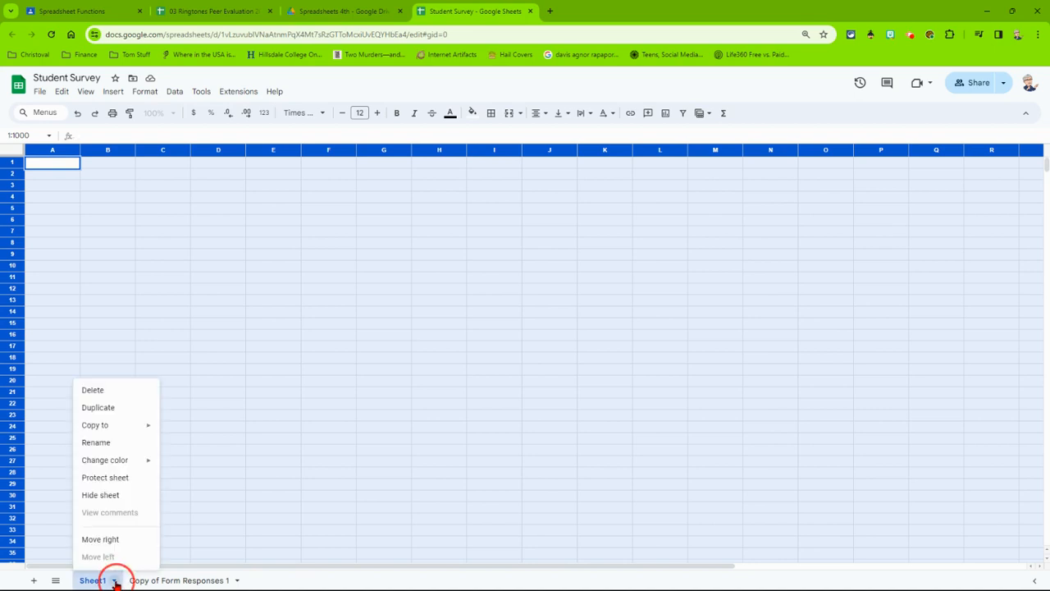
click(93, 442)
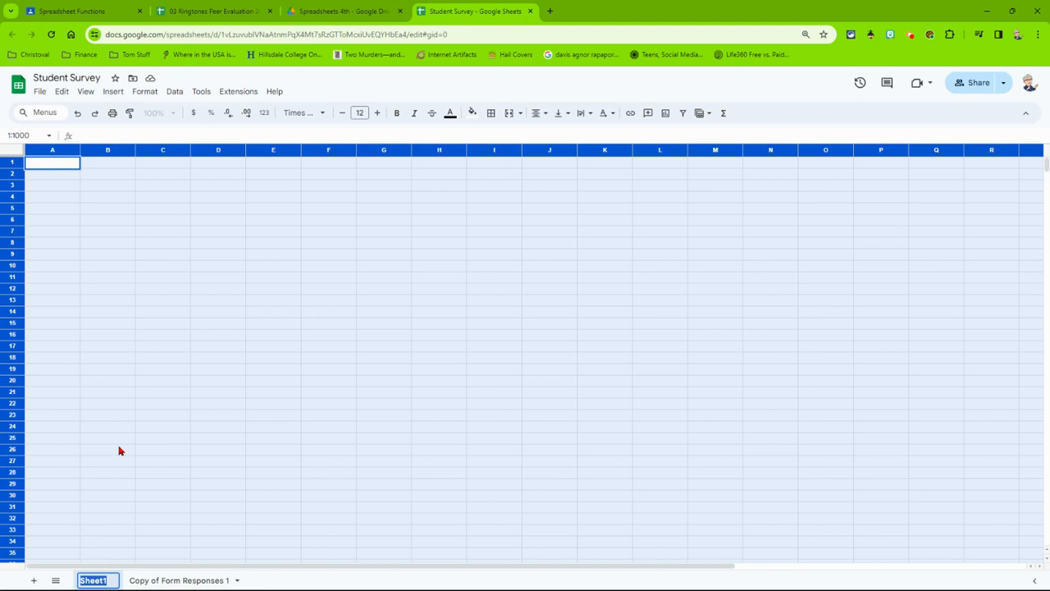
text(Su)
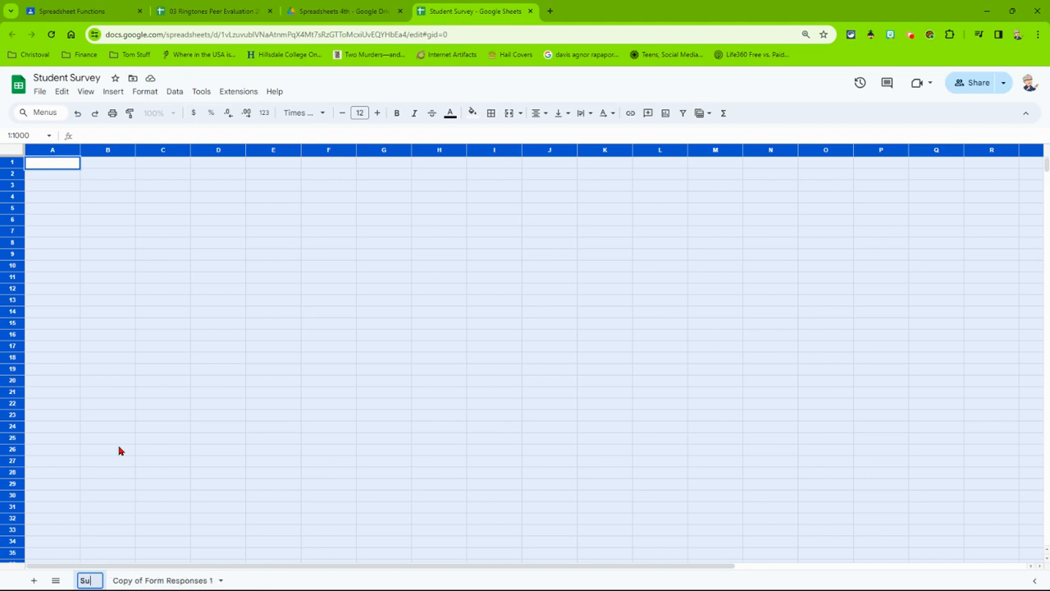
text(mmary)
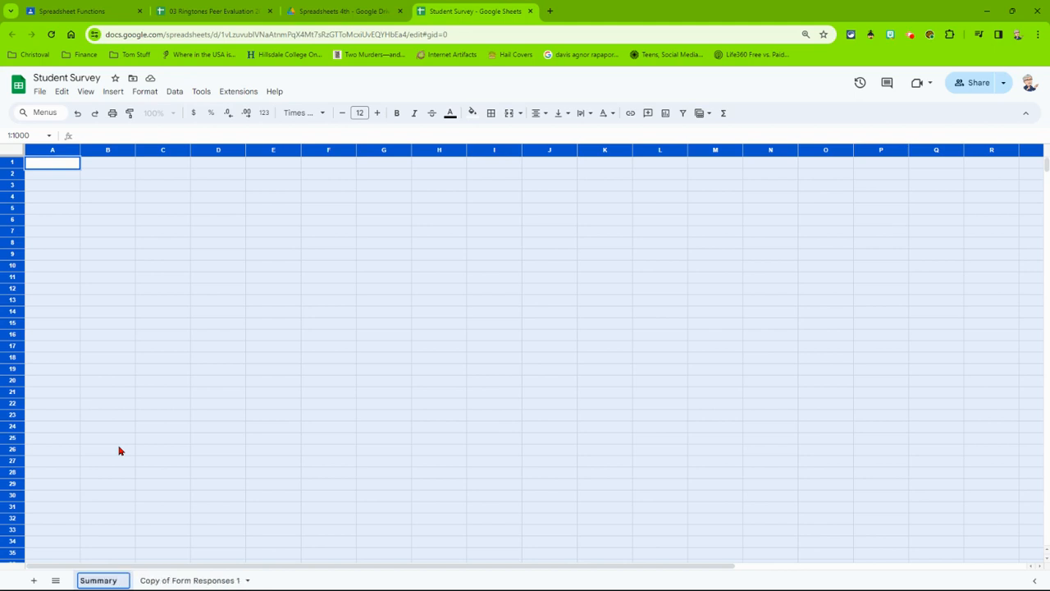
Rename the copied form responses sheet as "Raw Data".
double_click(170, 580)
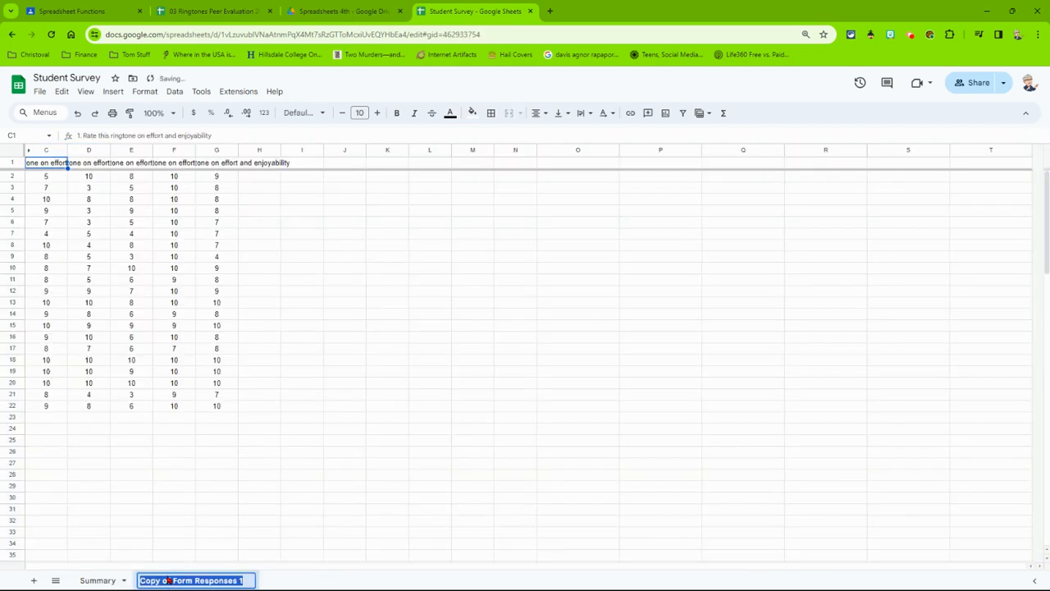
text(Raw)
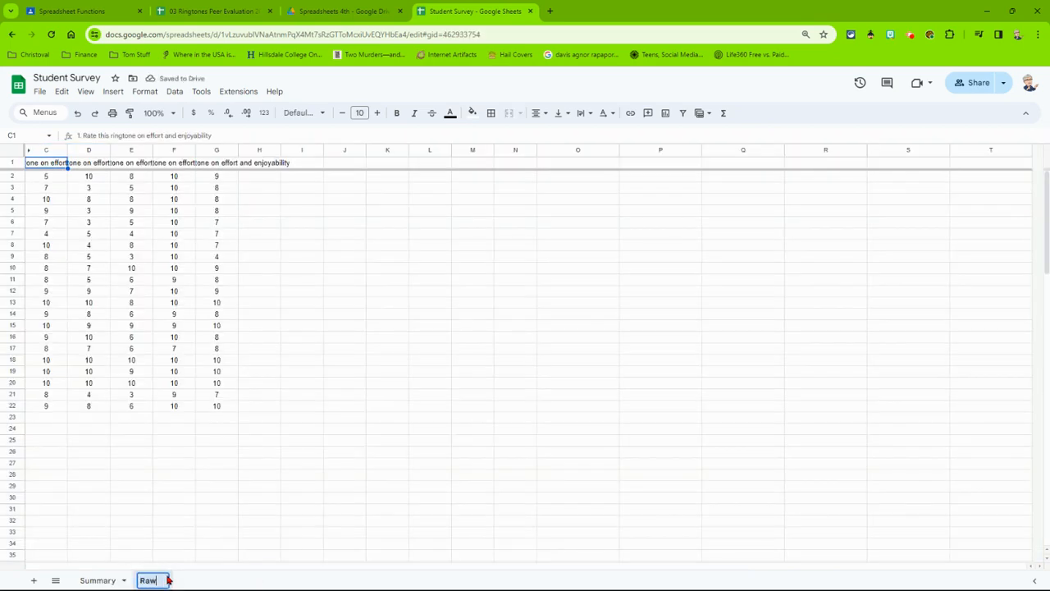
text( Data)
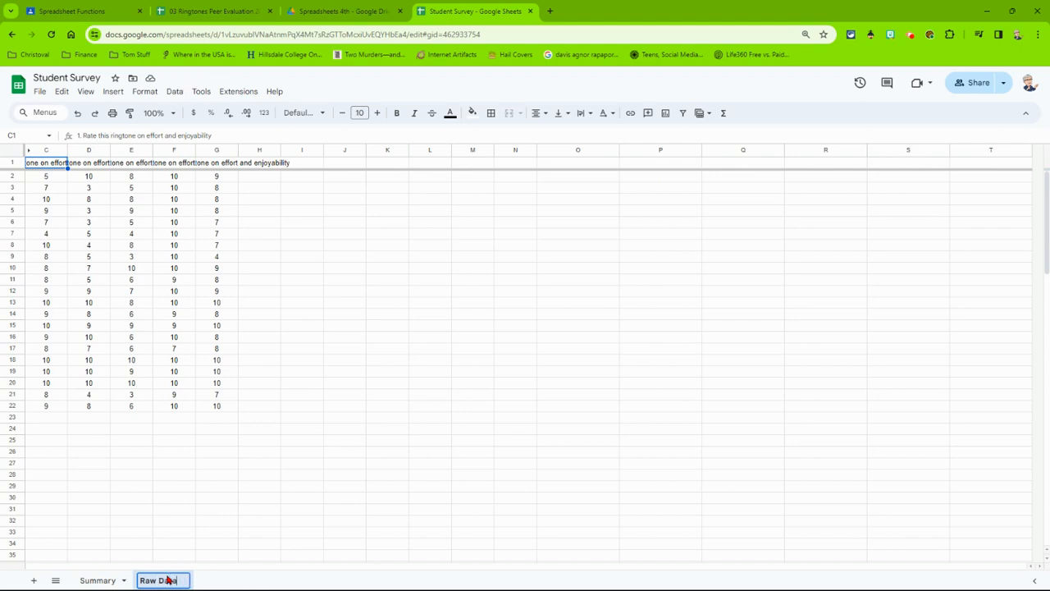
On the Summary sheet, enter the heading "Rington Number" in cell A1.
click(112, 581)
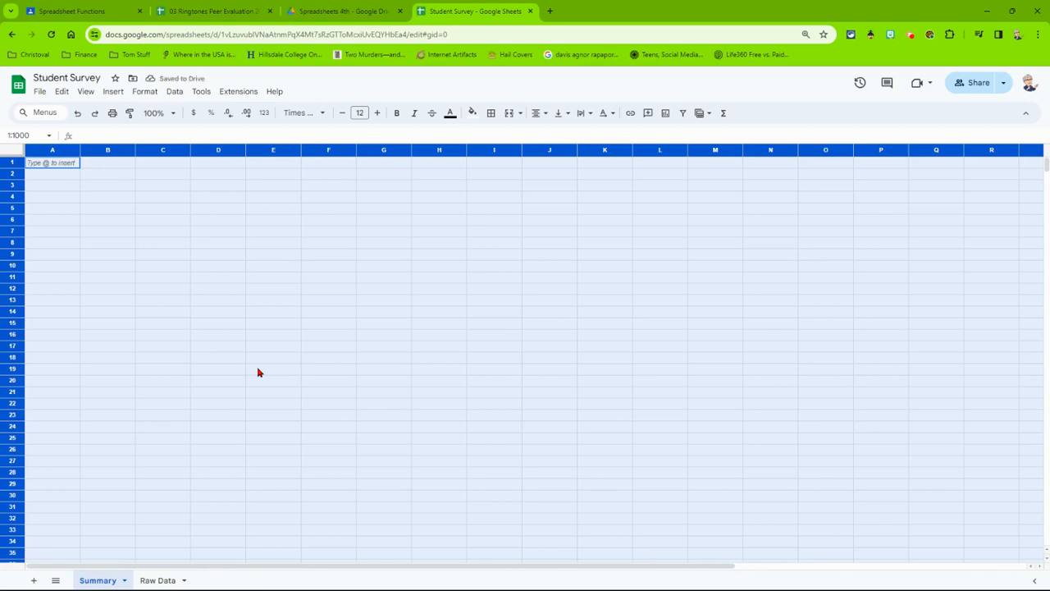
double_click(58, 165)
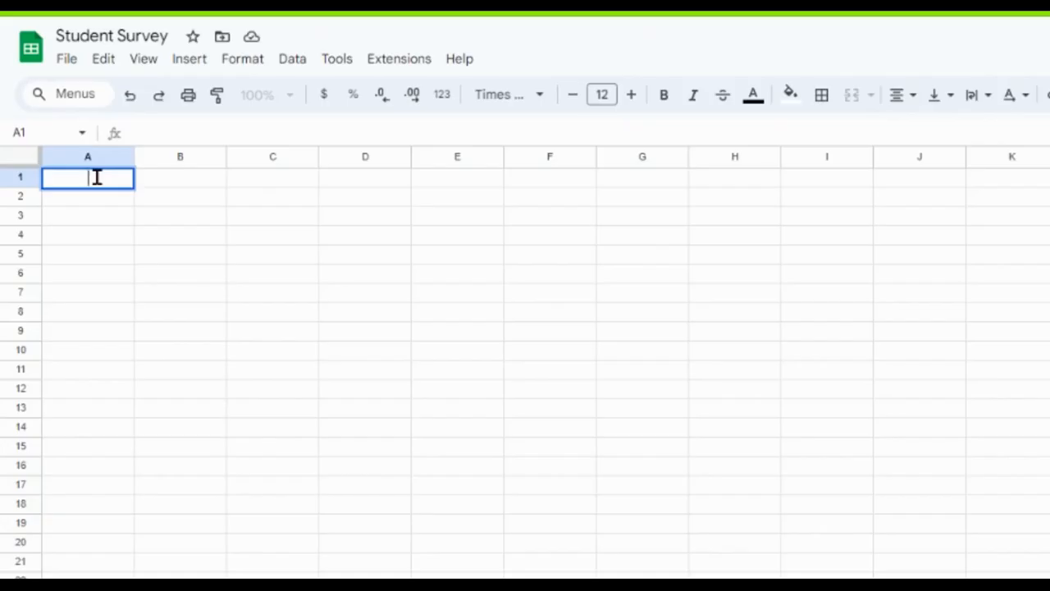
text(Ringt)
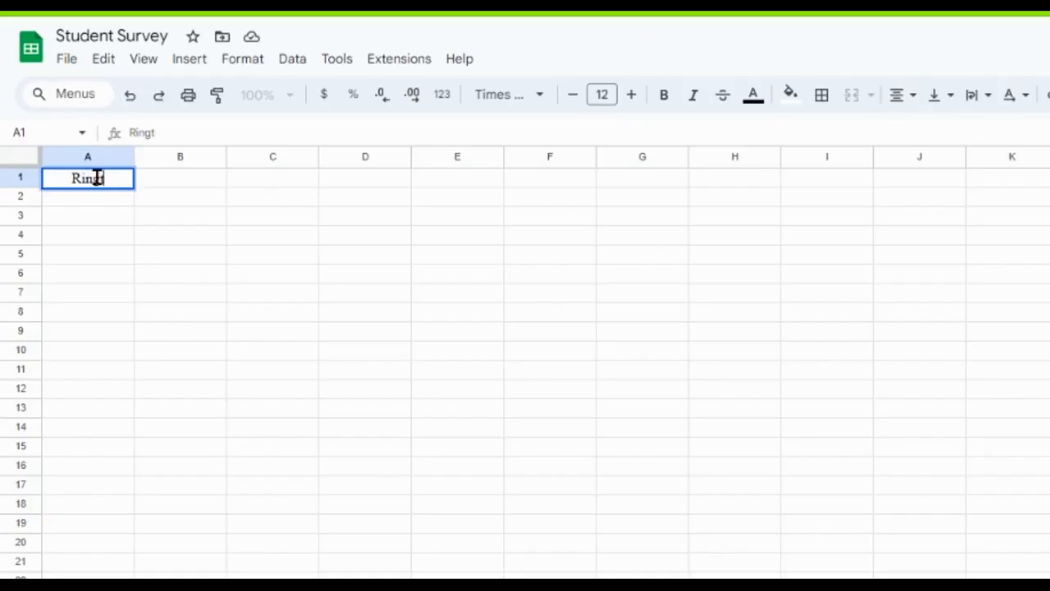
text(on Number)
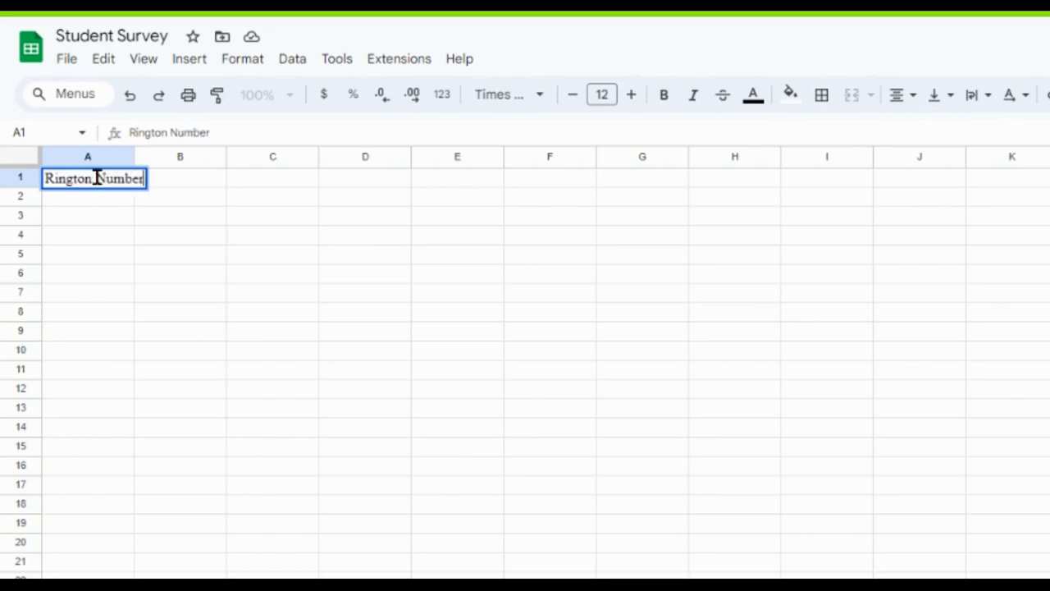
key(Tab)
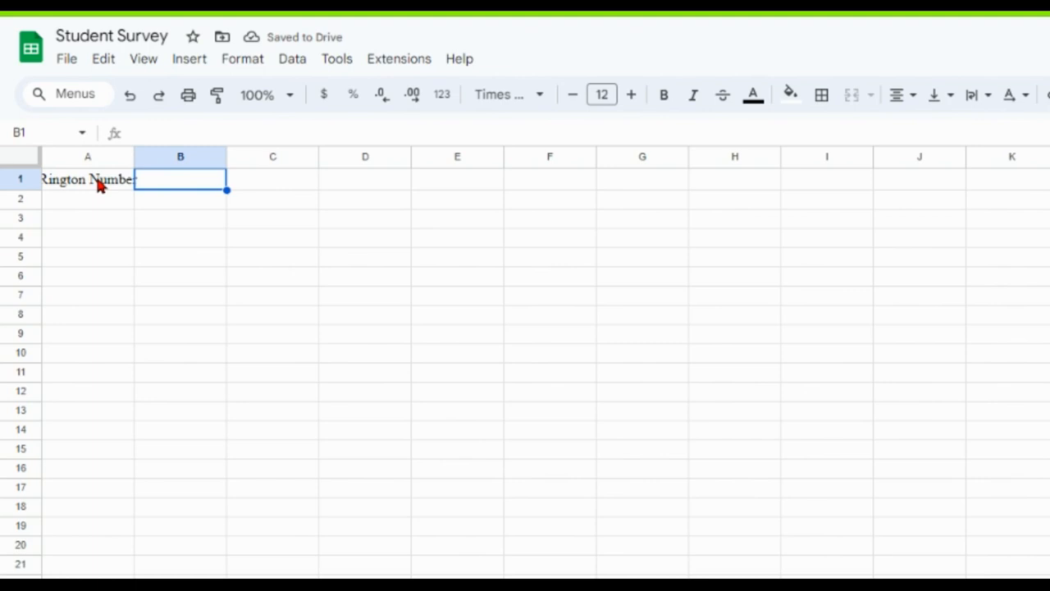
Enter the headings Total, Average, Maximum and Minimum in cells B1 through E1.
text(Total)
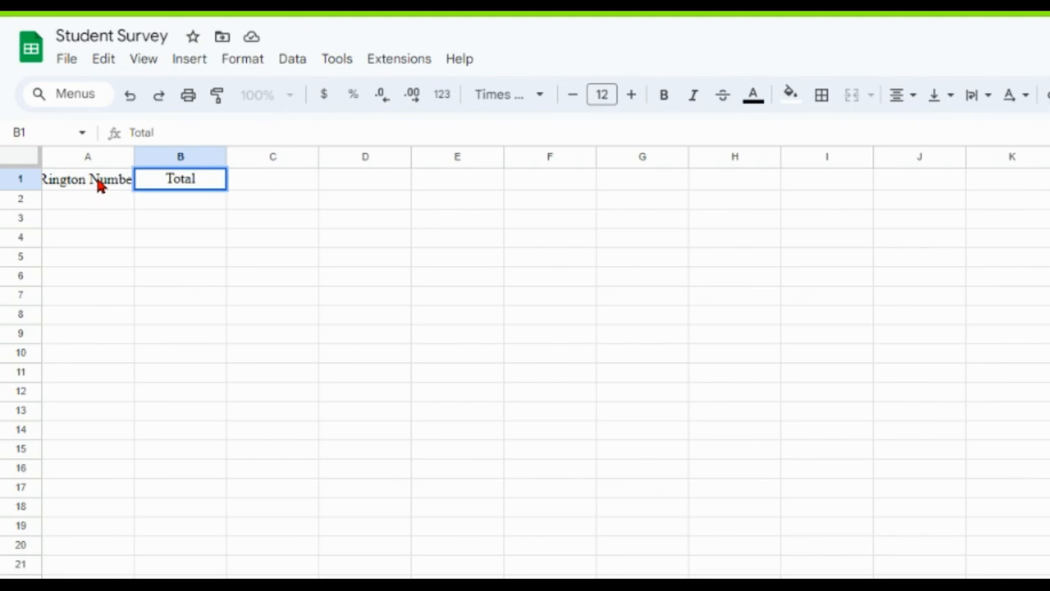
key(Tab)
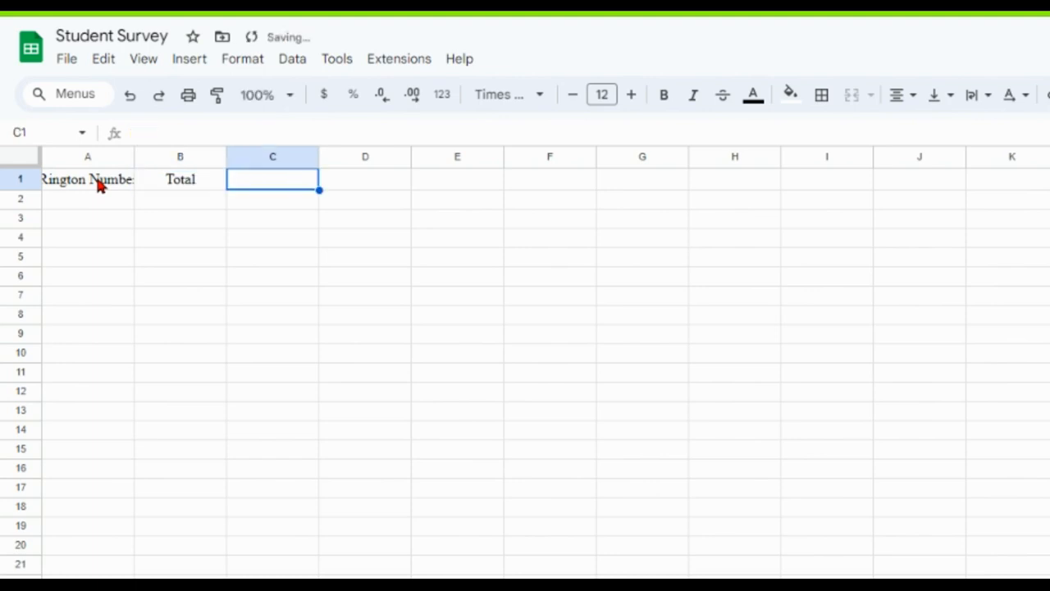
text(Average)
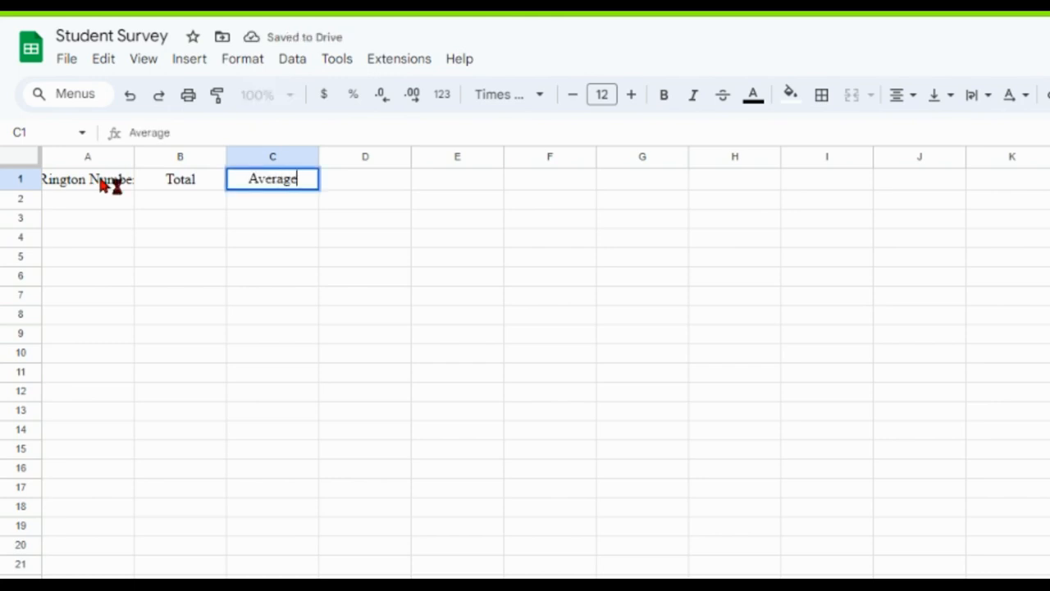
key(Tab)
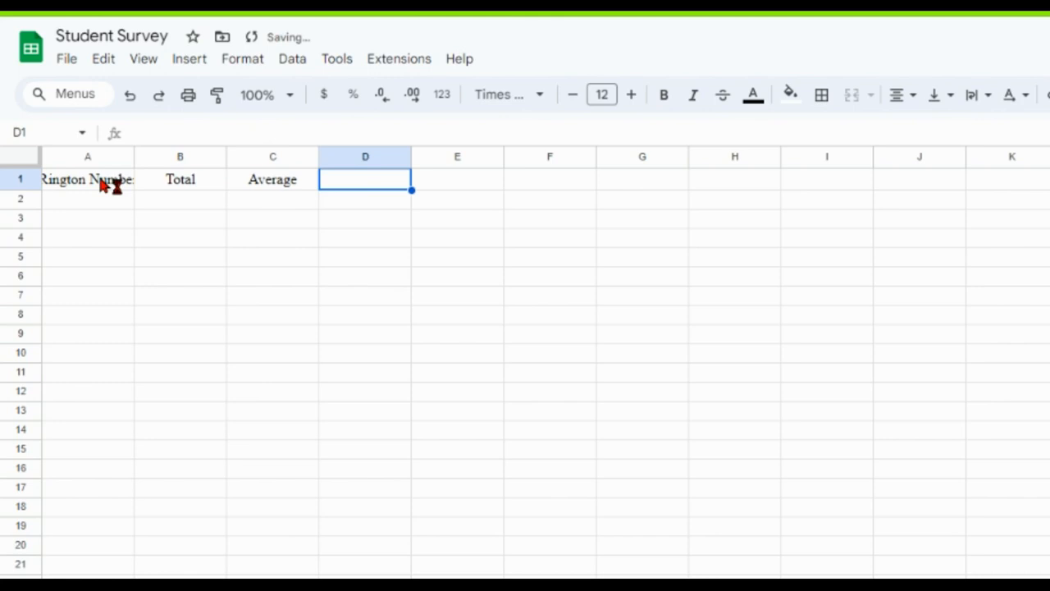
text(M)
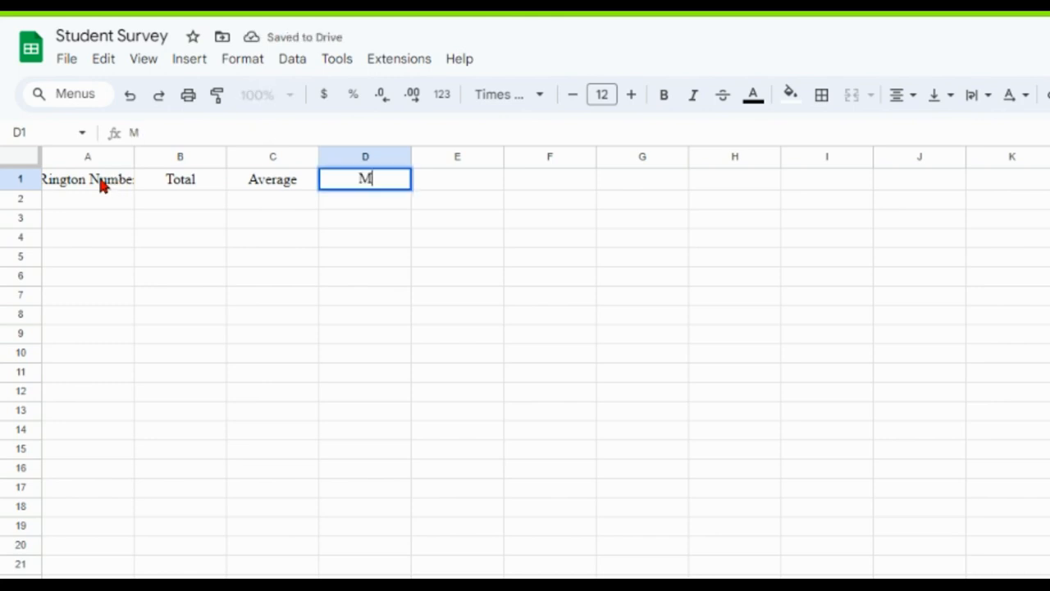
text(aximum)
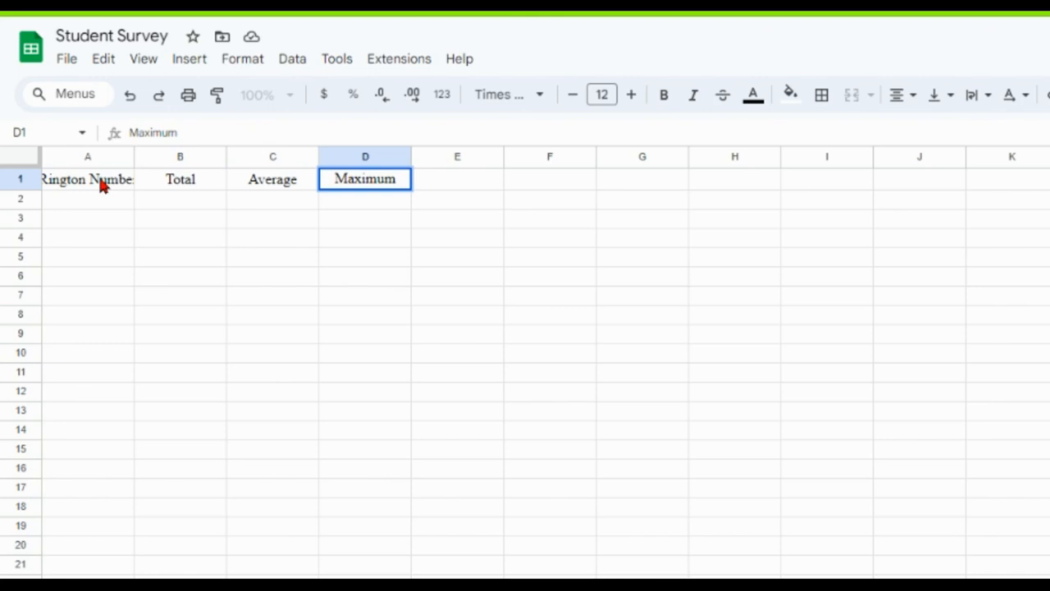
key(Tab)
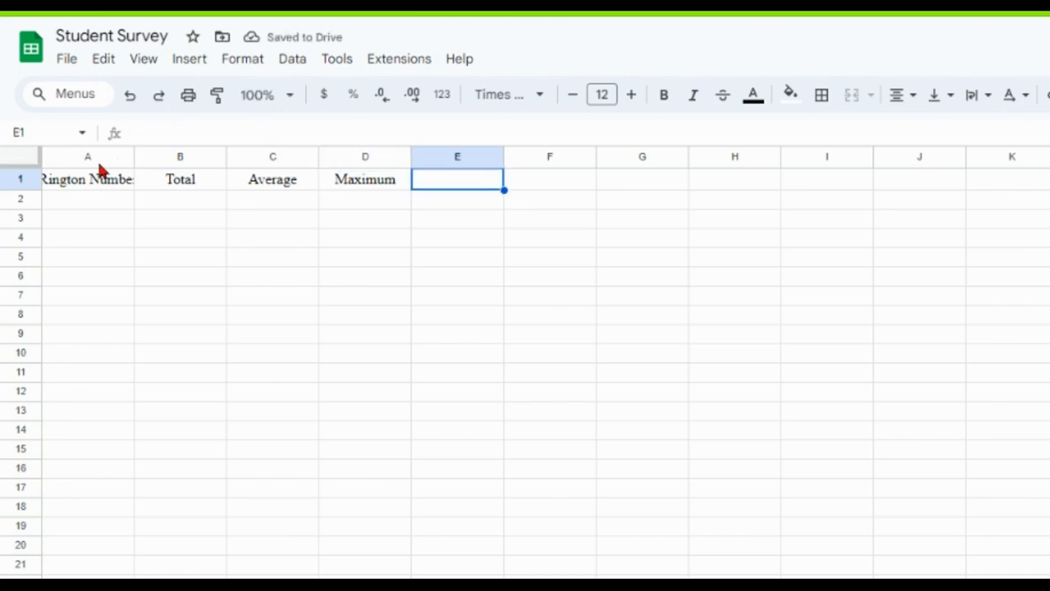
text(Minimum)
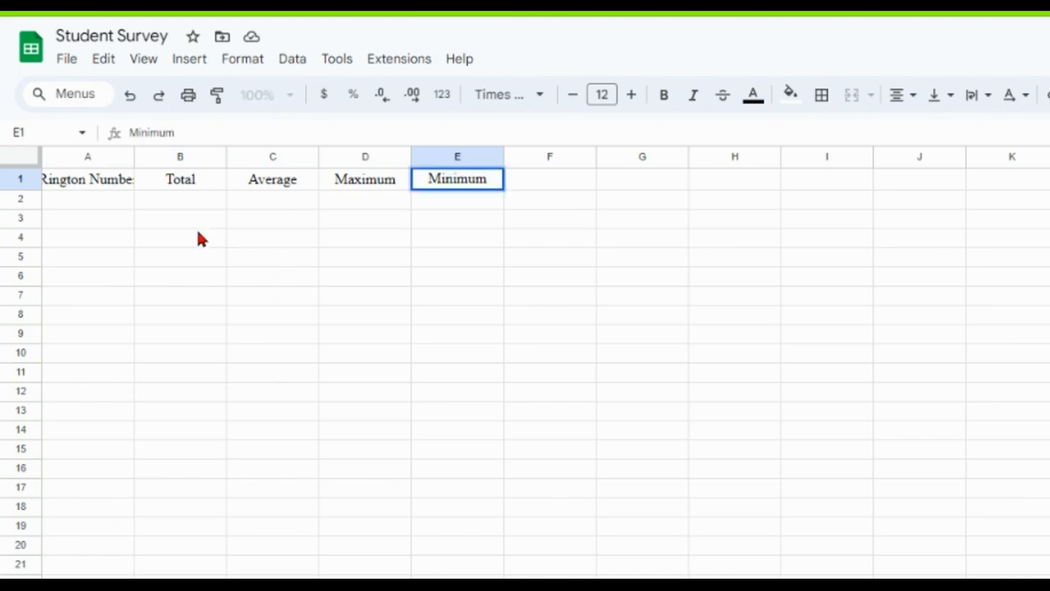
drag(102, 219, 77, 242)
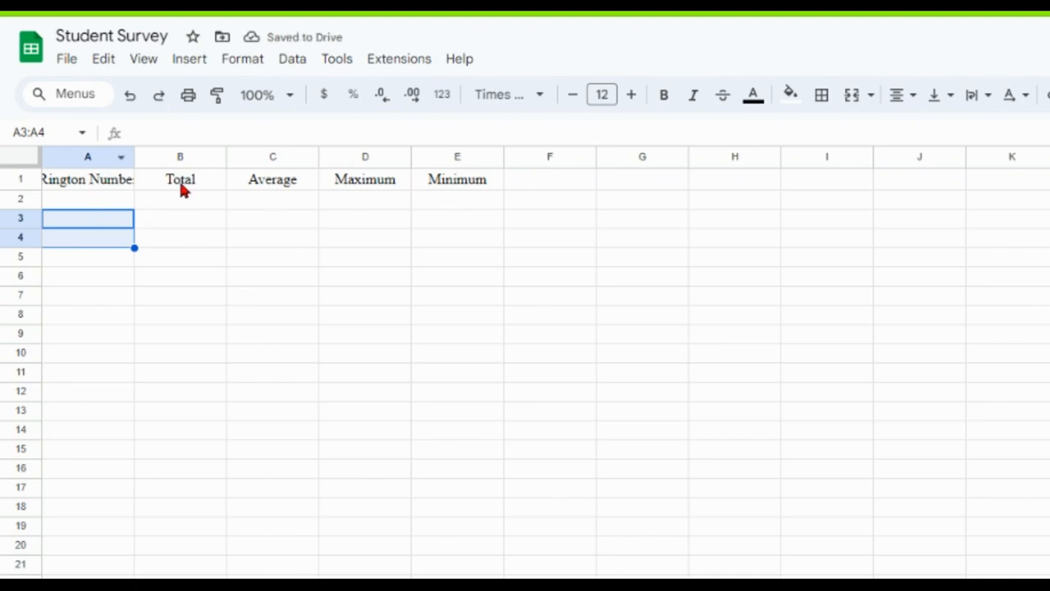
Enter the numbers 1 to 5 in cells A2 through A6 and widen column A to fit its heading.
click(78, 187)
click(59, 202)
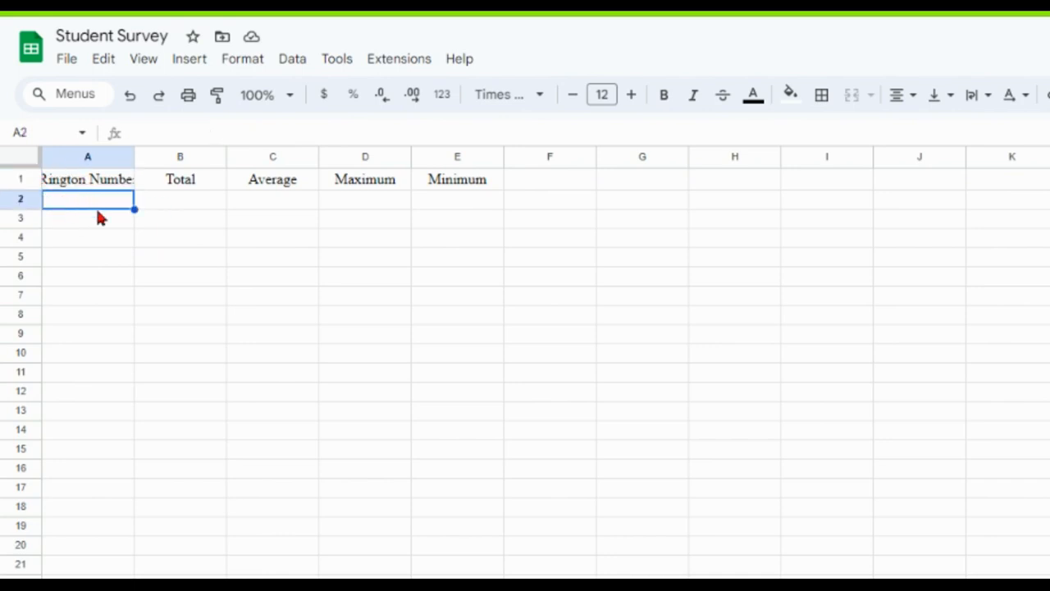
text(1)
key(Return)
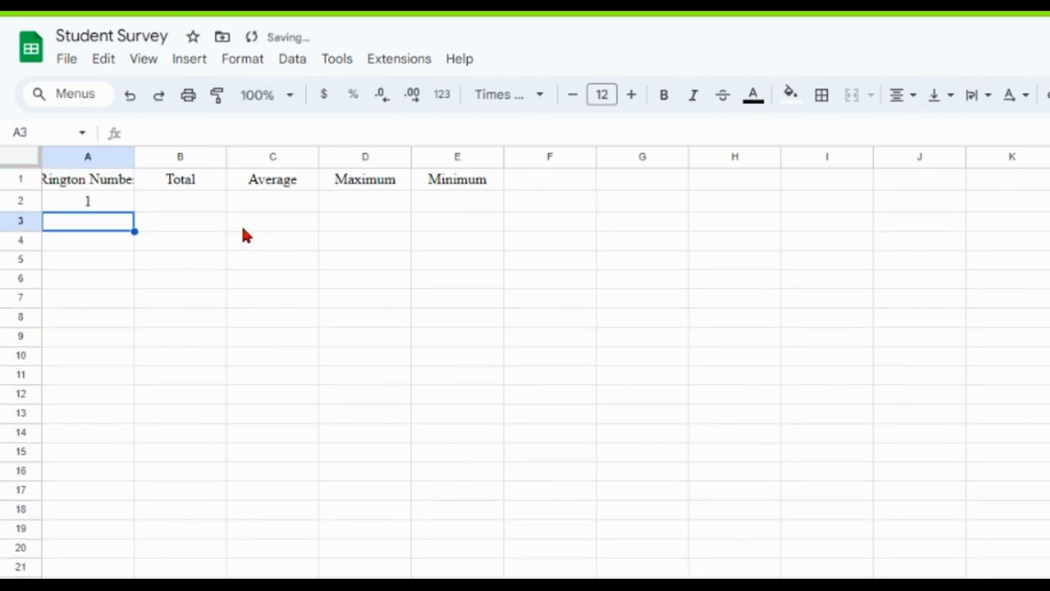
text(2)
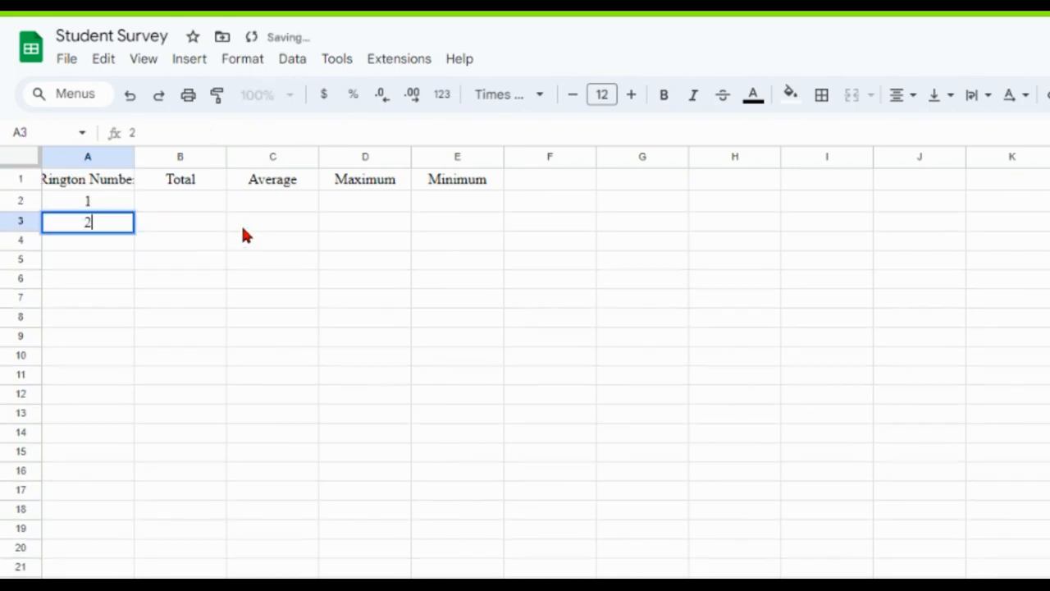
key(Return)
text(3)
key(Return)
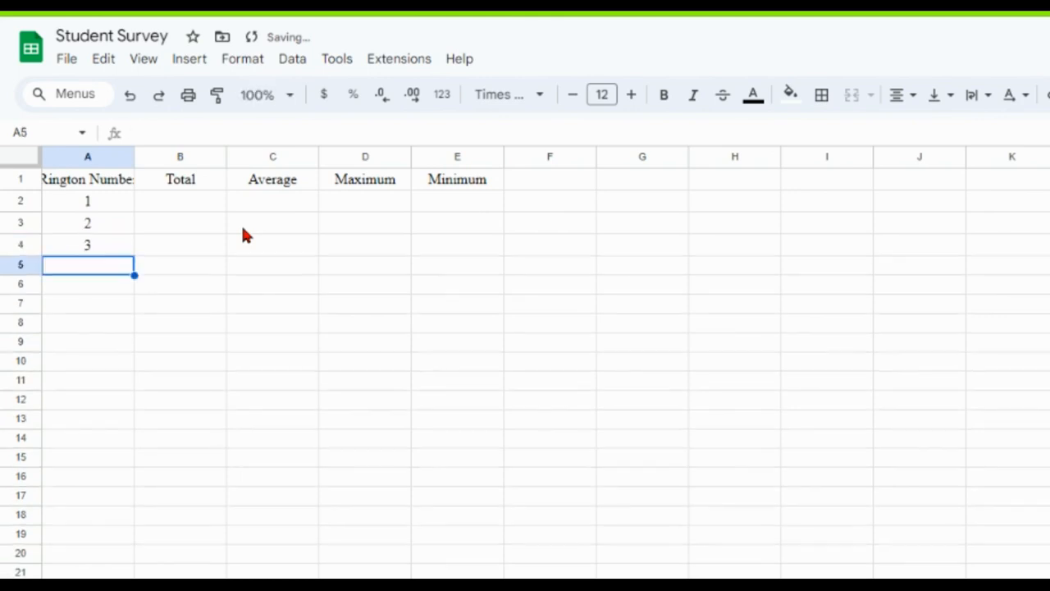
text(4)
key(Return)
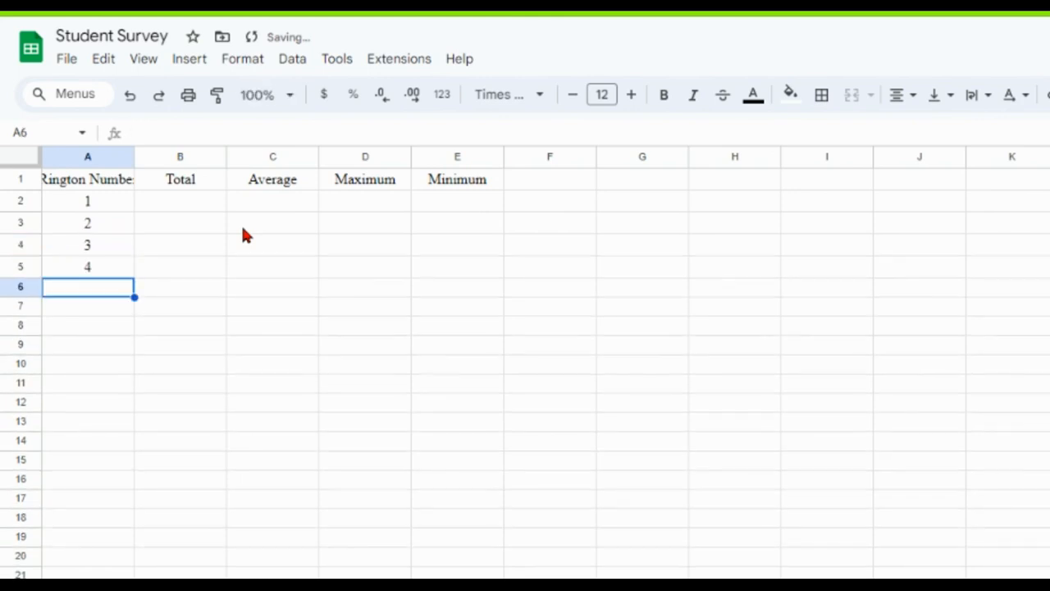
text(5)
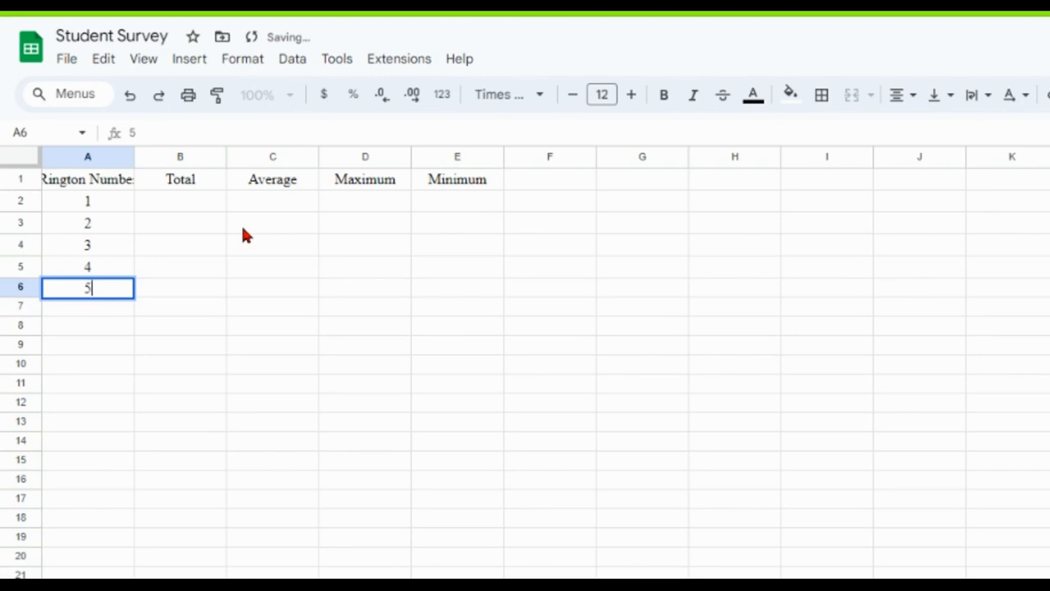
click(254, 226)
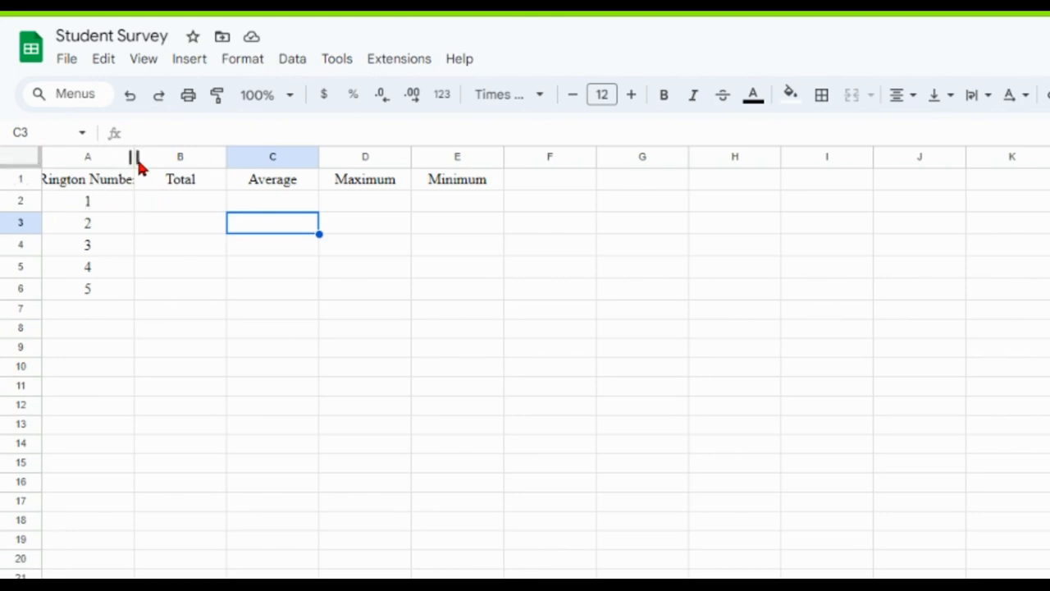
drag(134, 157, 151, 157)
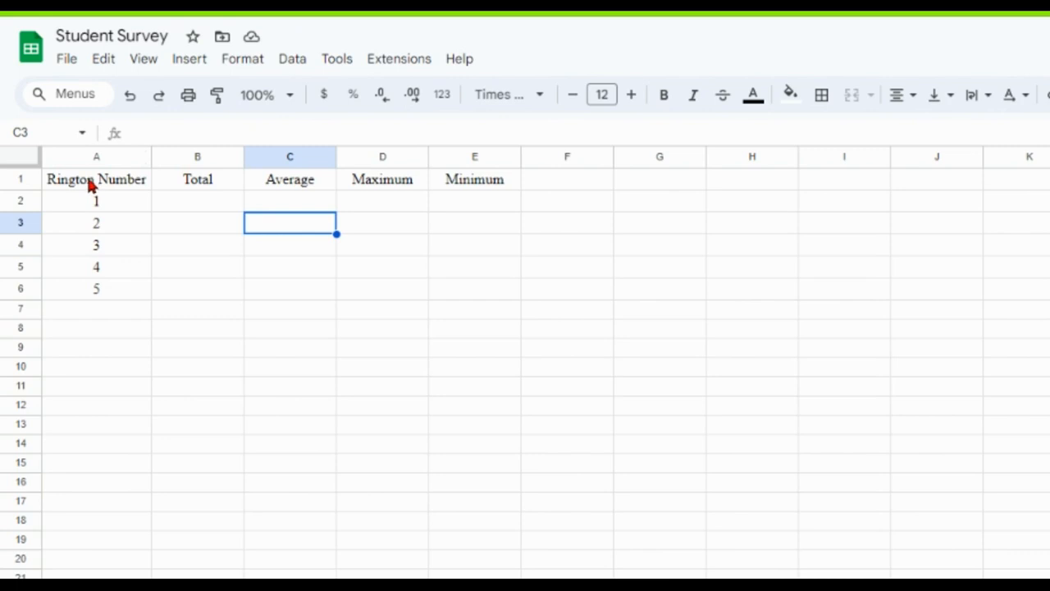
Give the header cells A1:E1 a light green fill and make their text bold.
click(91, 185)
drag(91, 185, 463, 186)
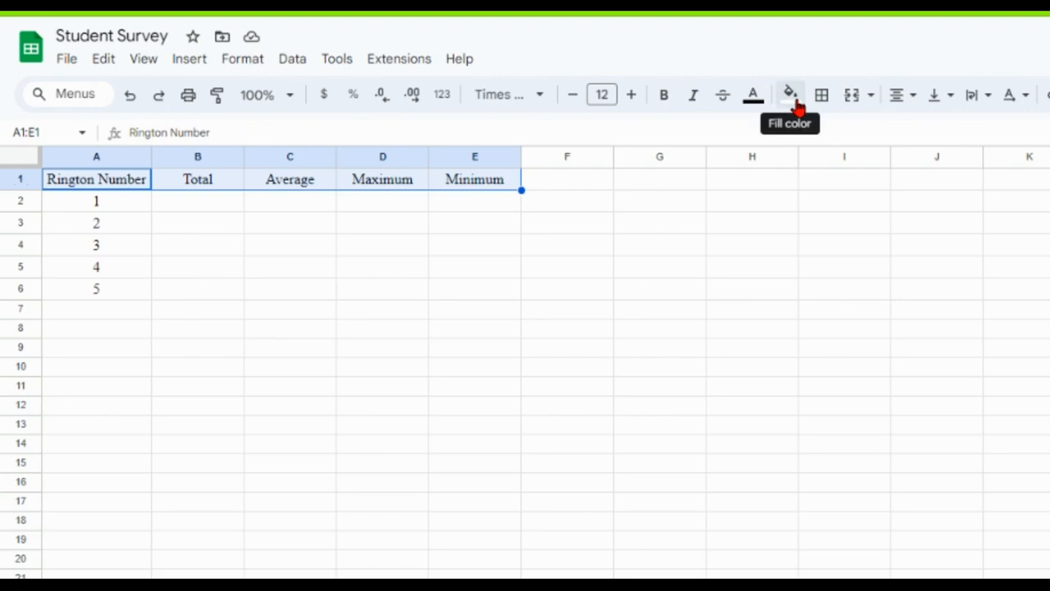
click(793, 95)
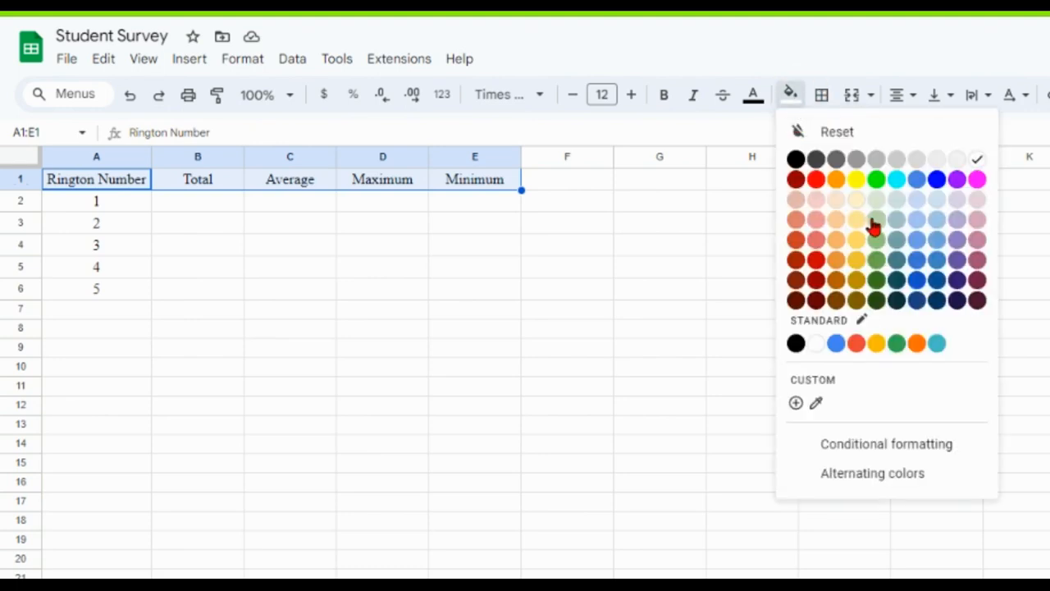
click(874, 222)
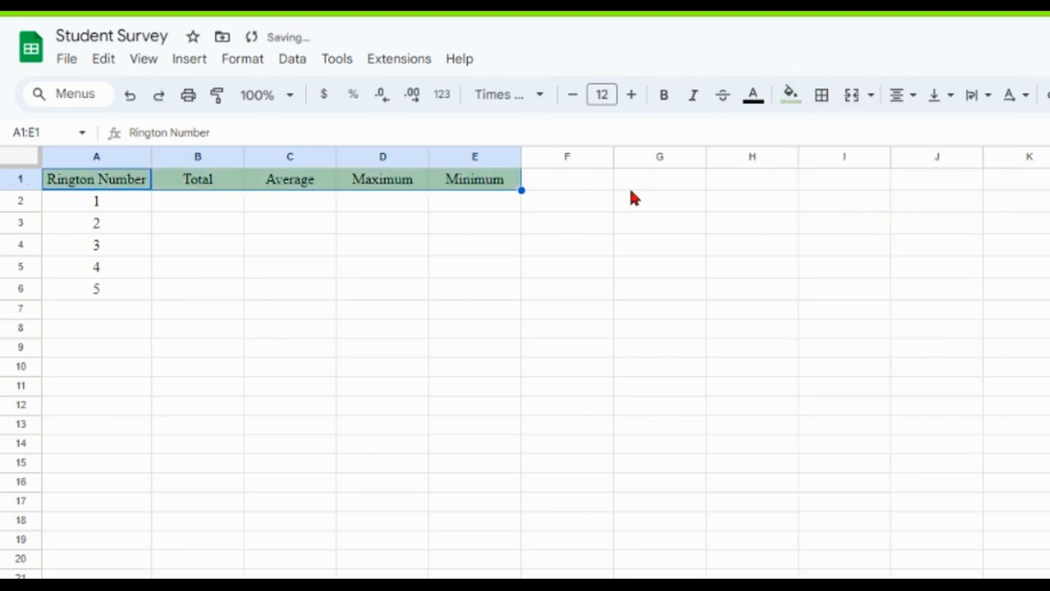
click(663, 94)
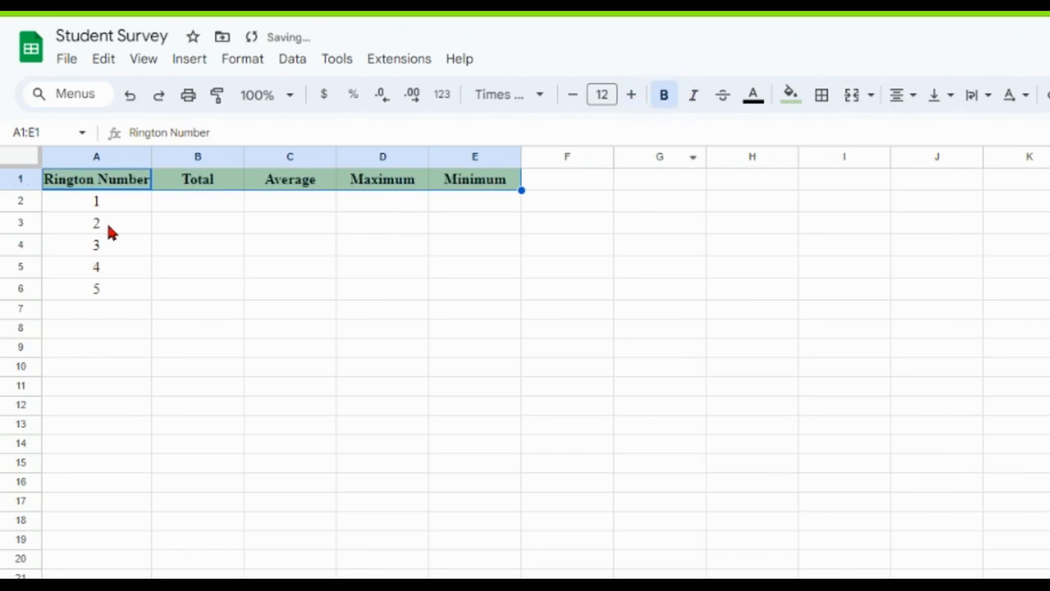
click(238, 201)
click(208, 272)
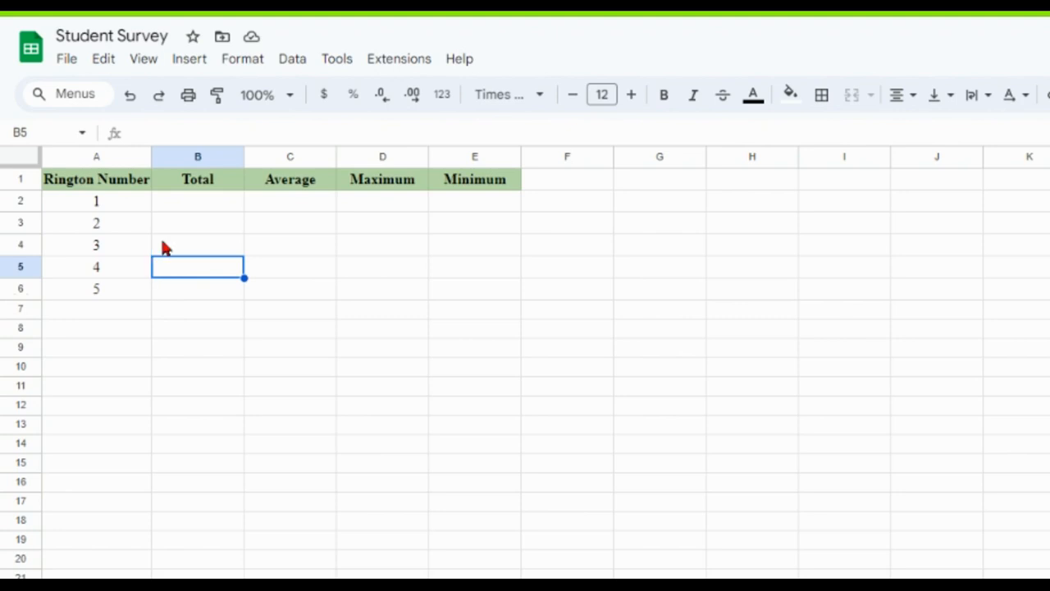
In cell B2, total the first ringtone's ratings with the formula =sum('Raw Data'!C2:C22).
click(195, 201)
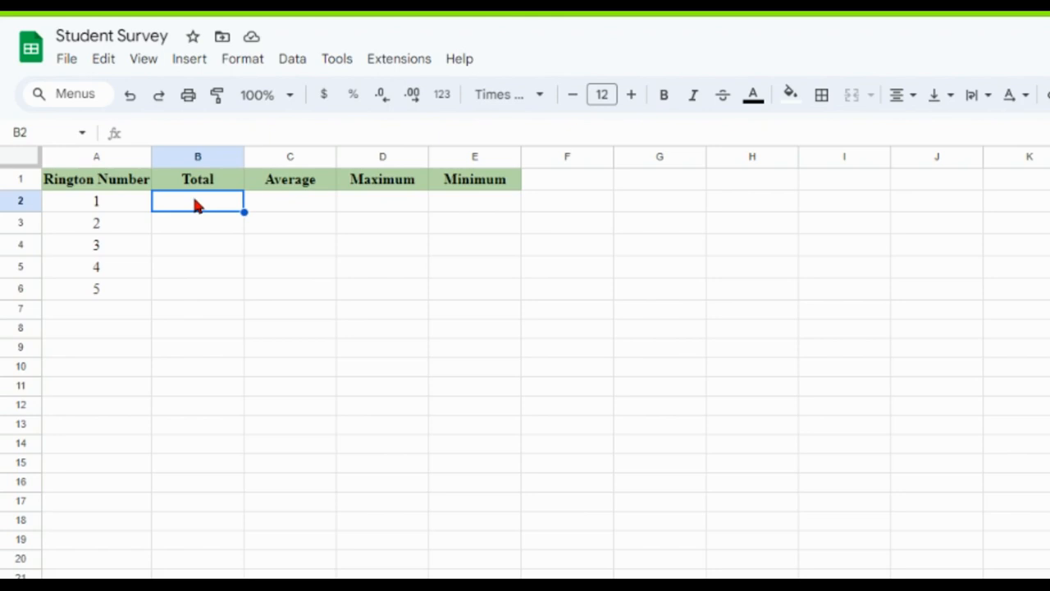
text(=s)
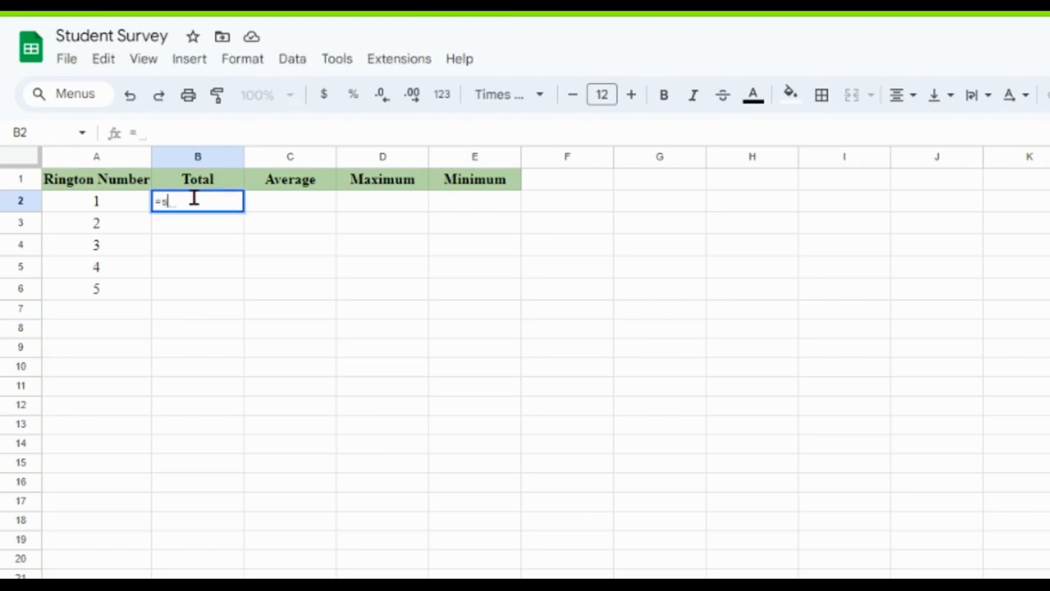
text(um)
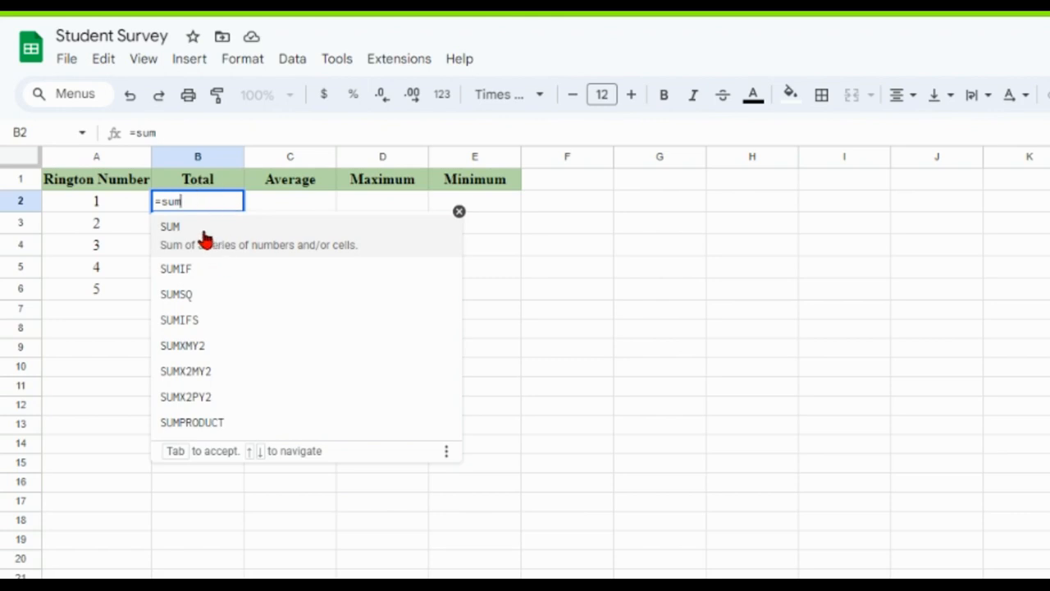
text(()
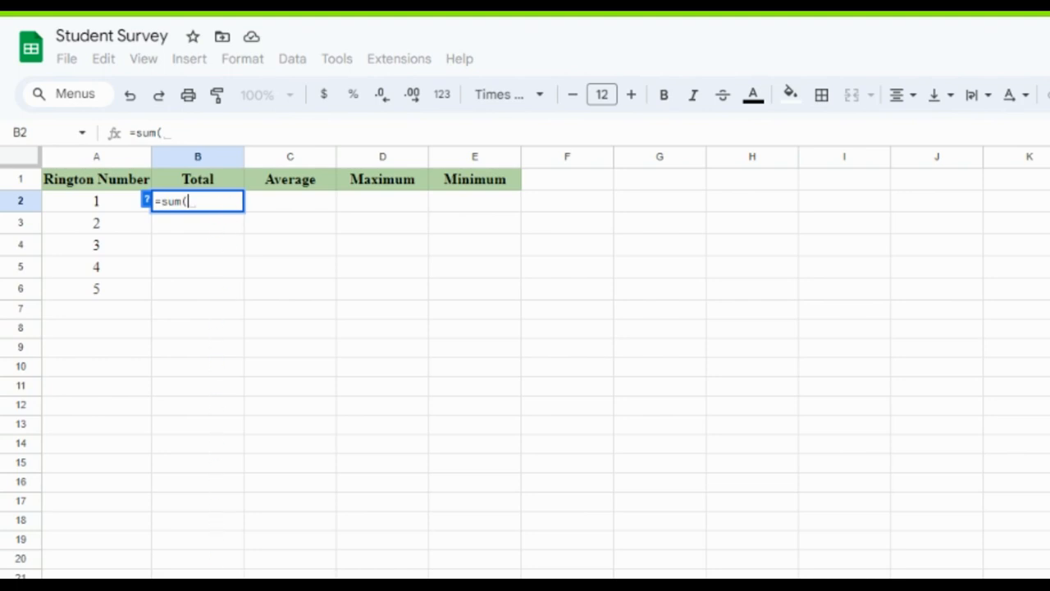
click(123, 586)
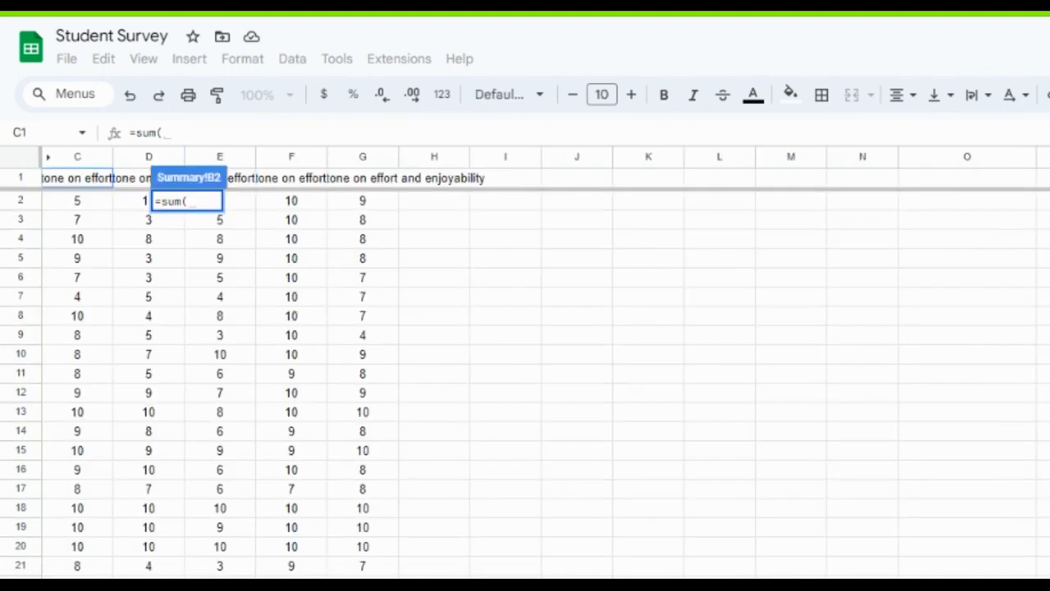
click(77, 201)
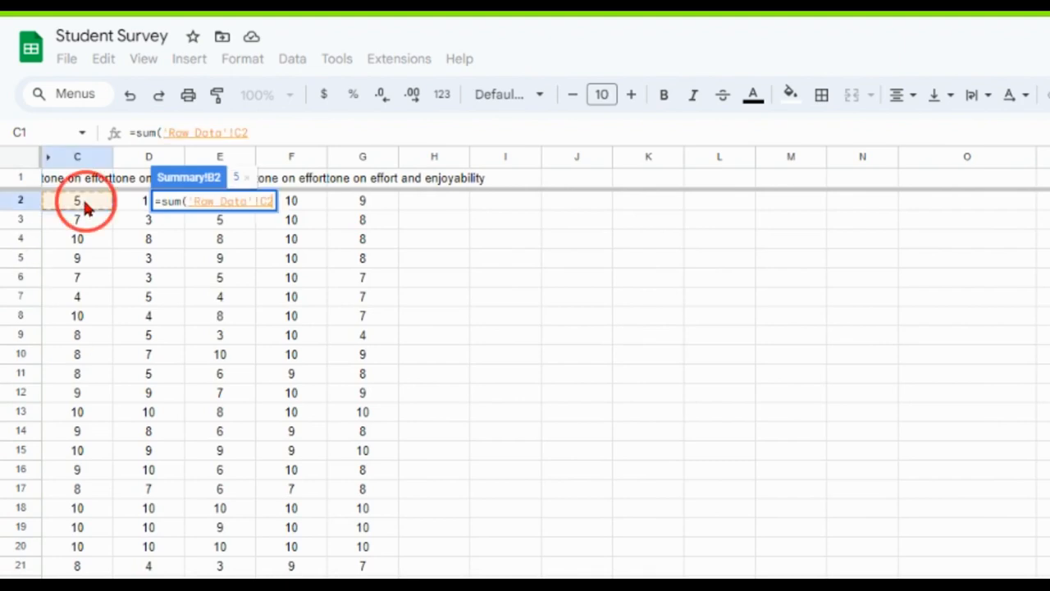
drag(86, 209, 77, 581)
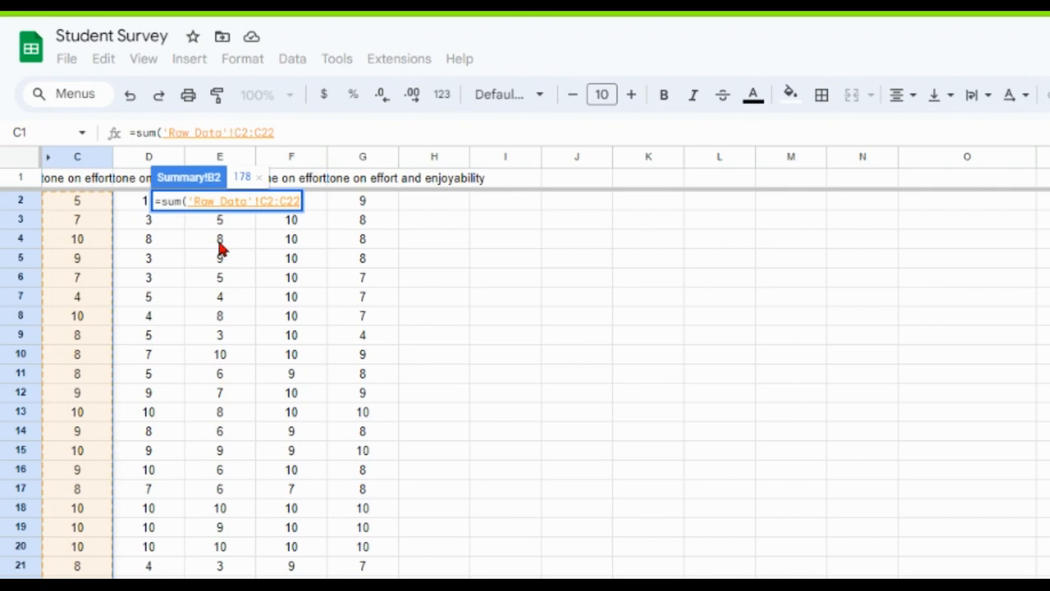
key(Return)
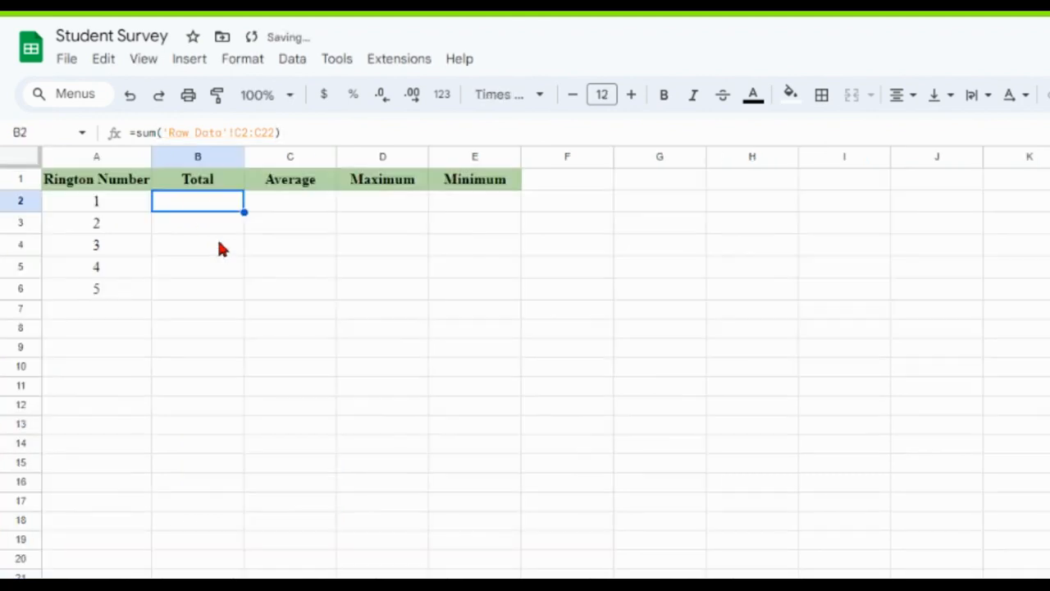
In cell B3, total the second ringtone's ratings with the formula =sum('Raw Data'!D1:D22).
click(229, 230)
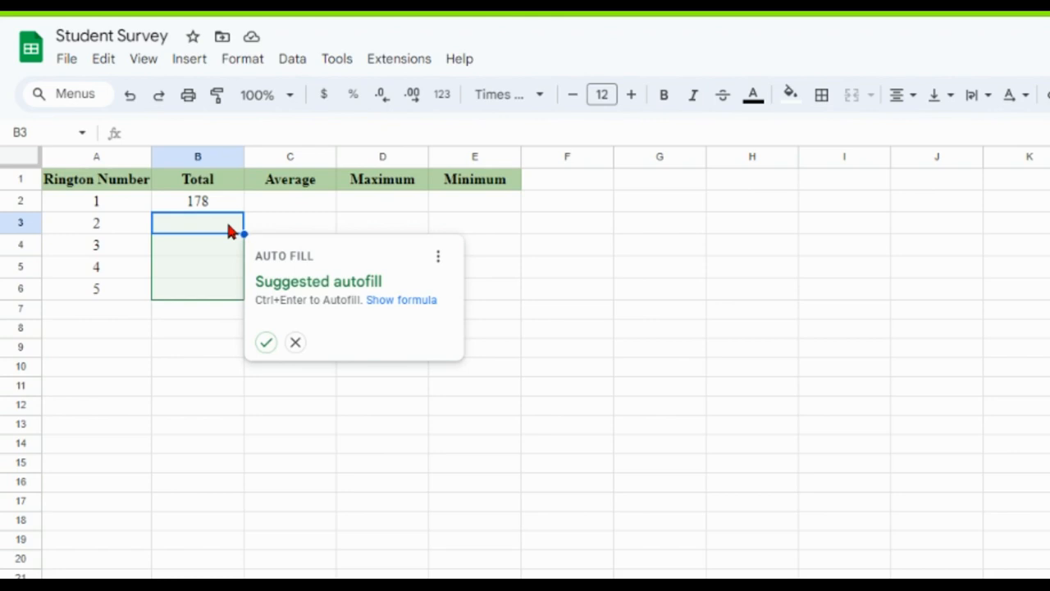
text(=sum()
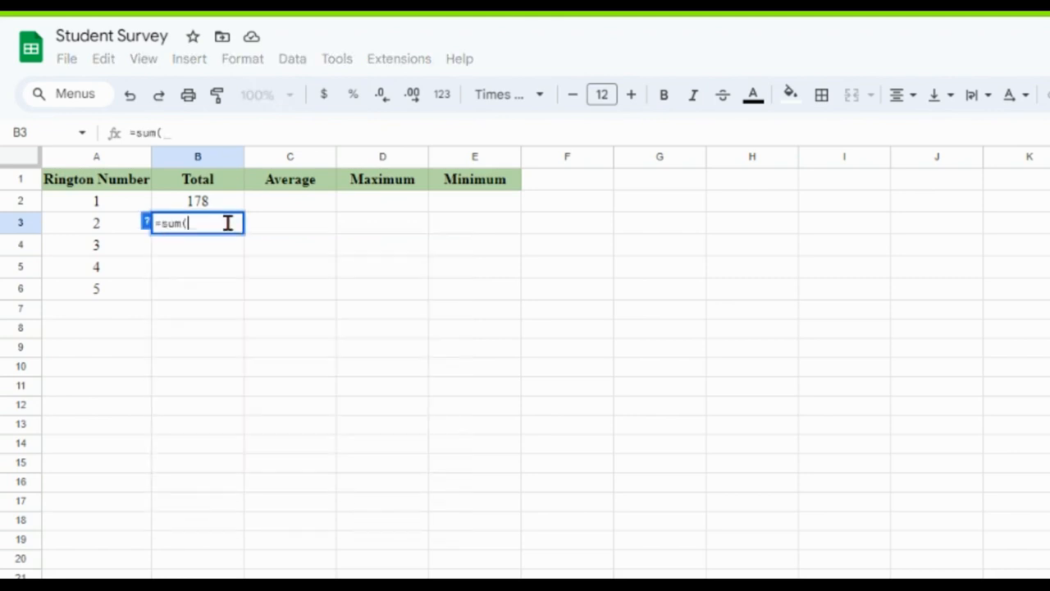
click(123, 587)
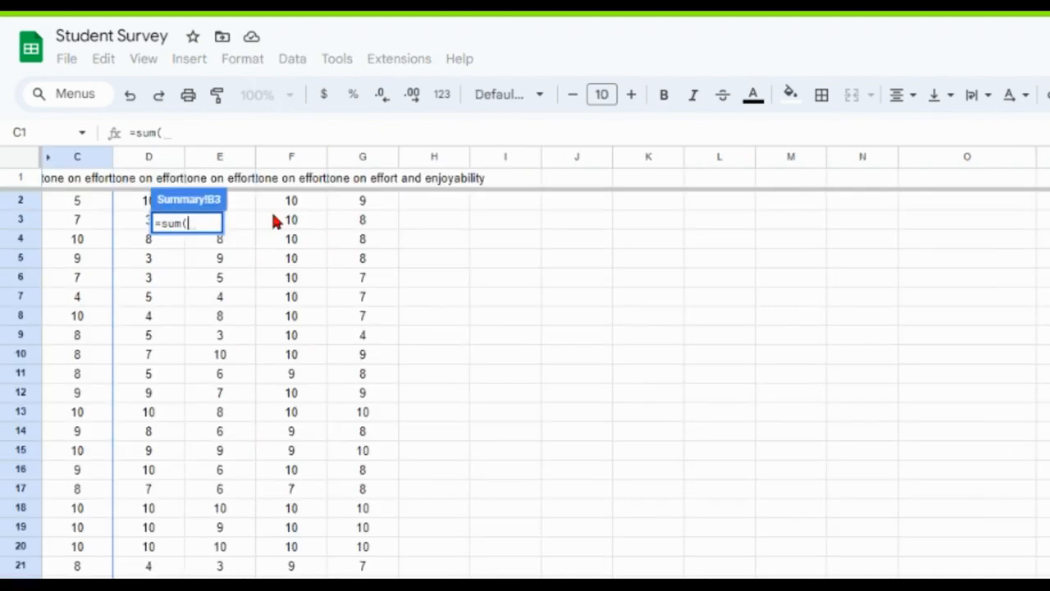
drag(132, 200, 114, 578)
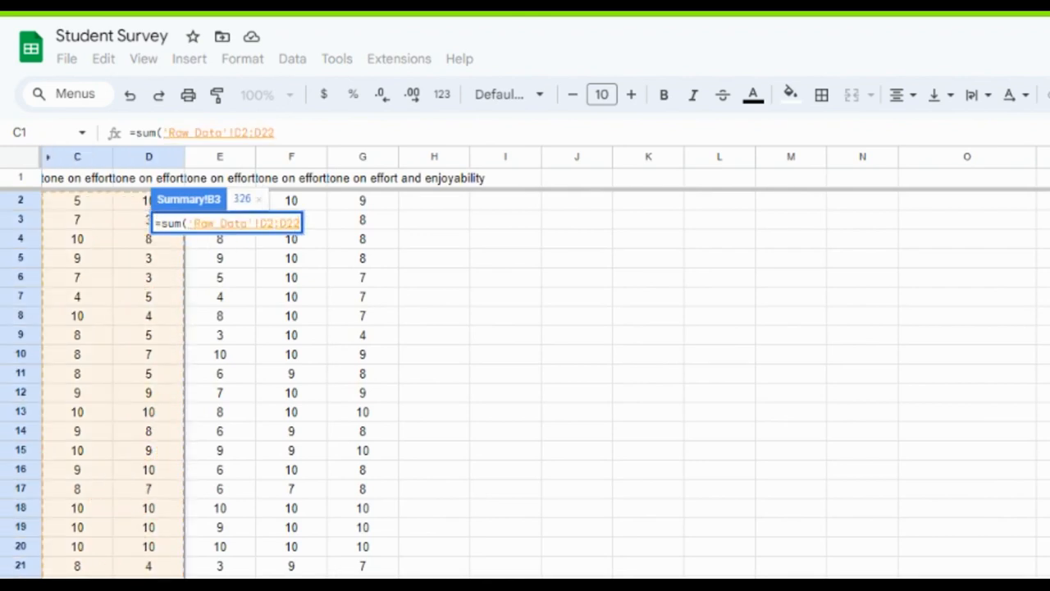
click(233, 517)
drag(148, 575, 141, 194)
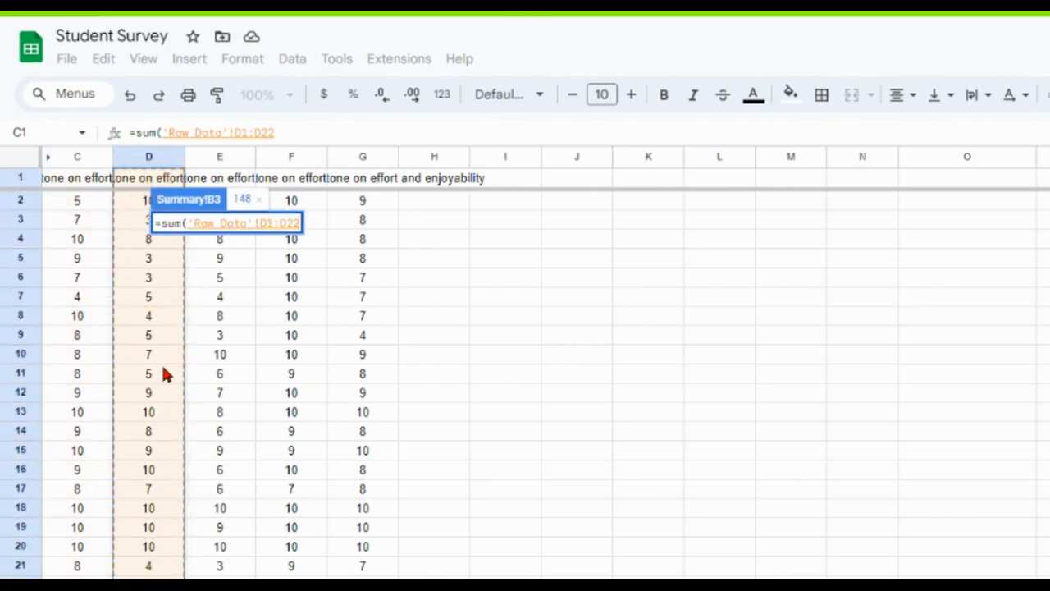
text())
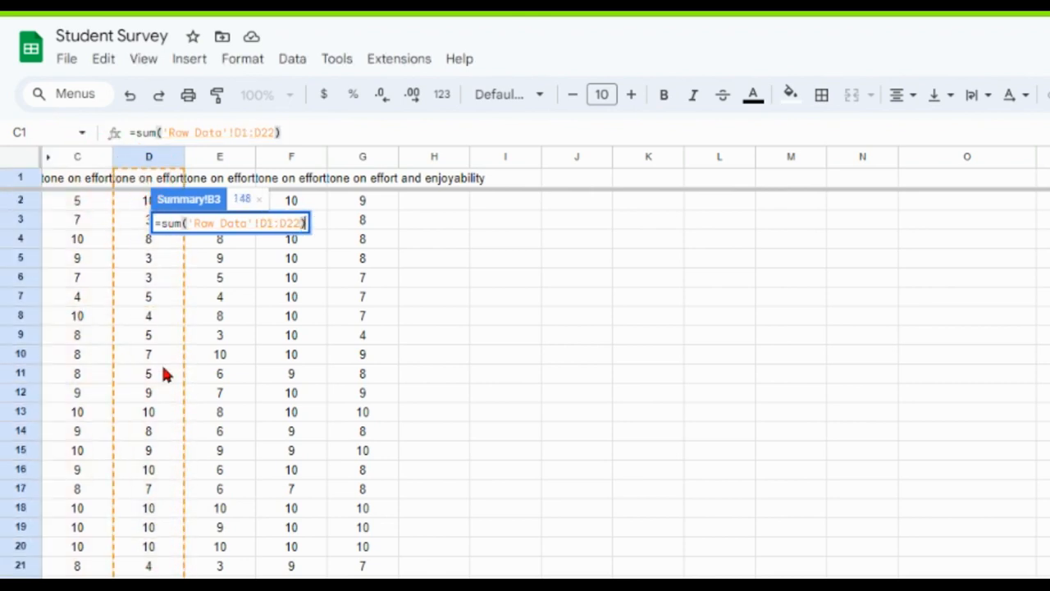
key(Return)
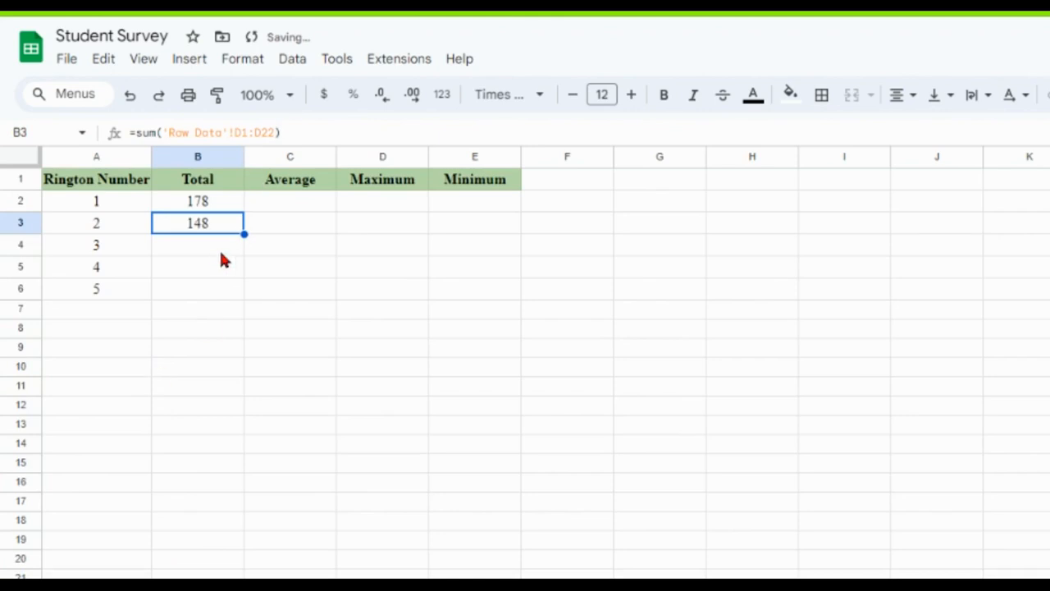
In cell B4, total the third ringtone's ratings with the formula =sum('Raw Data'!E2:E22).
click(219, 250)
text(=sum()
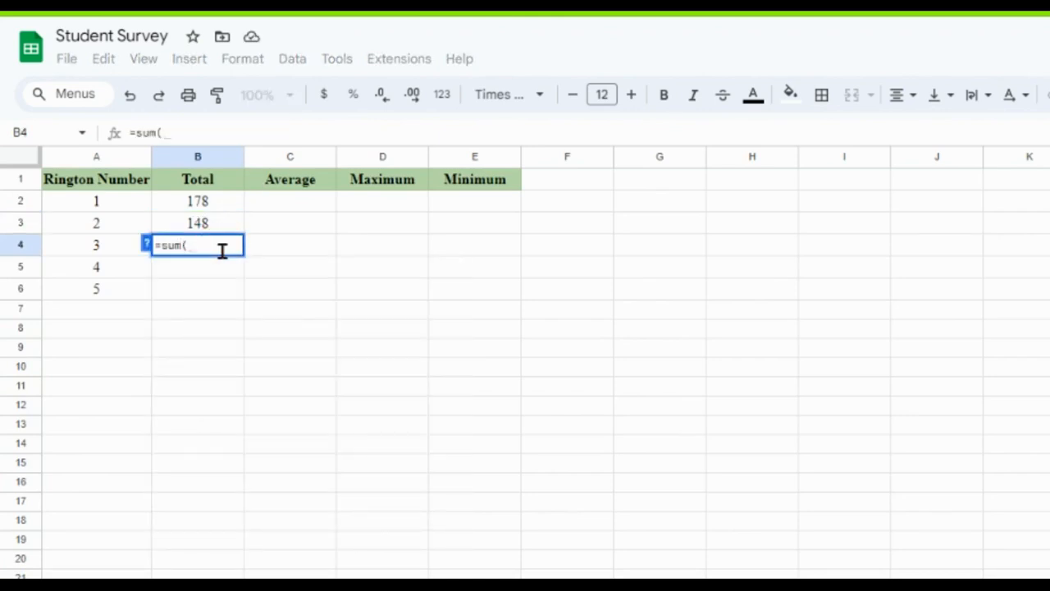
click(246, 585)
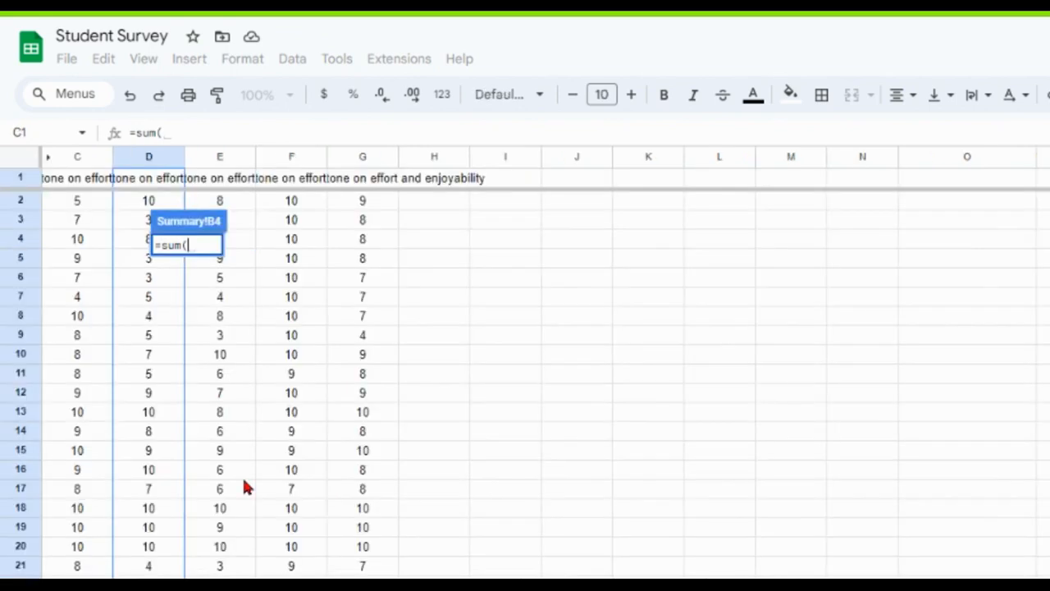
click(236, 200)
drag(235, 230, 218, 584)
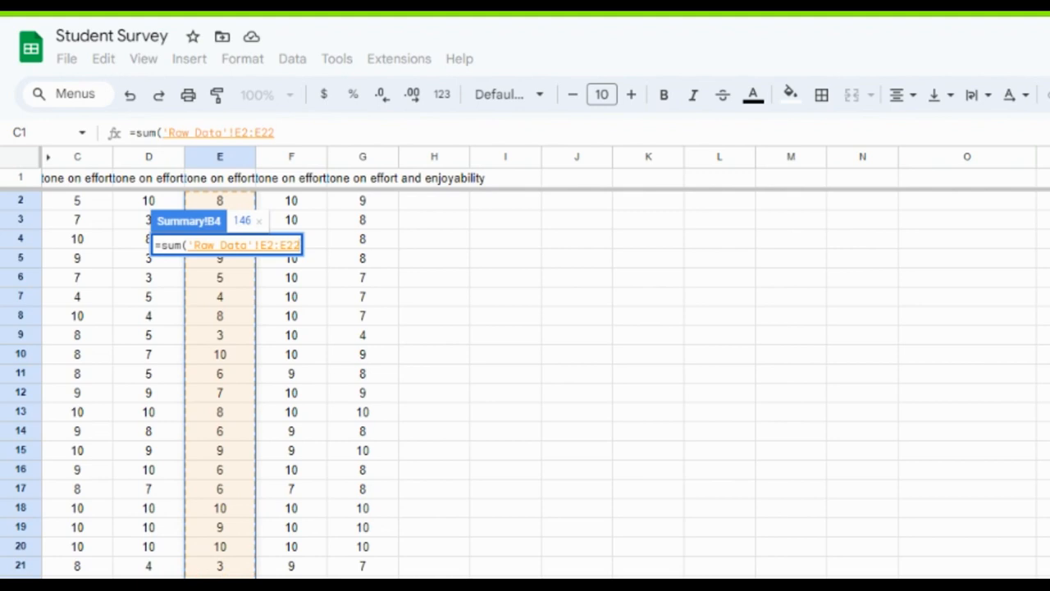
text())
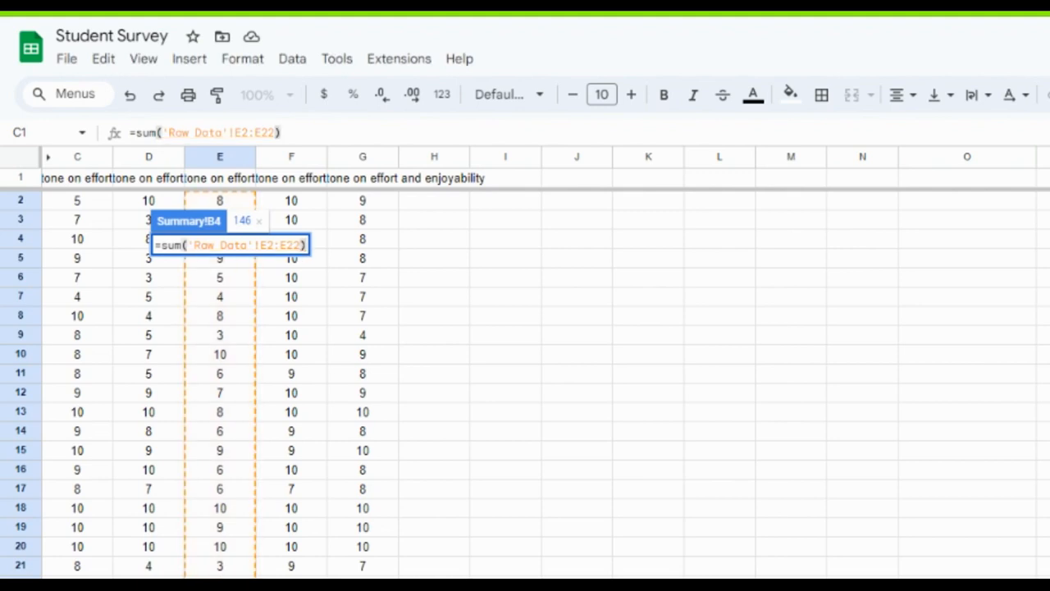
text())
key(Return)
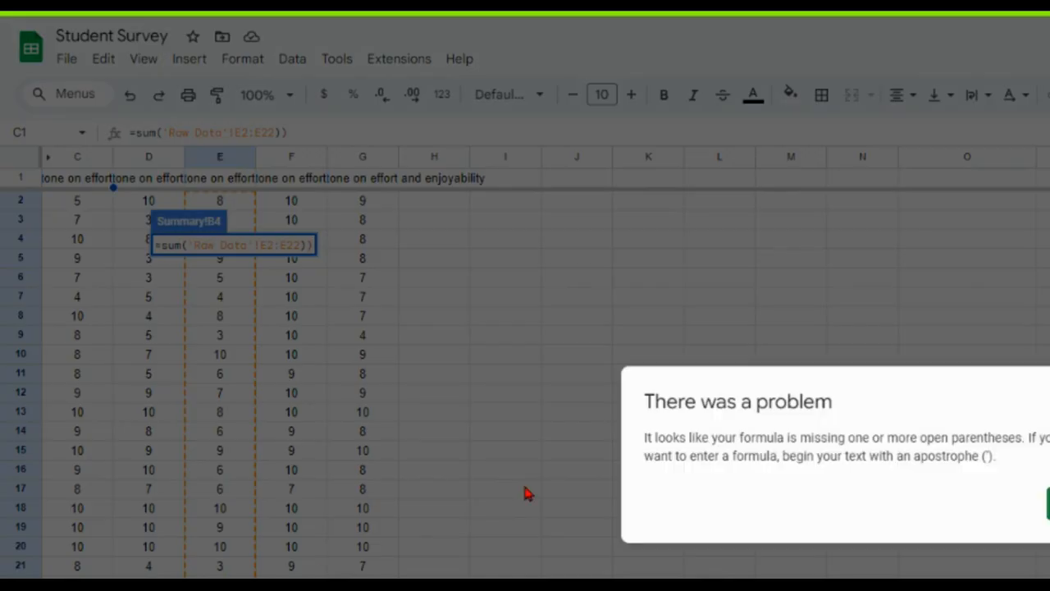
click(1047, 504)
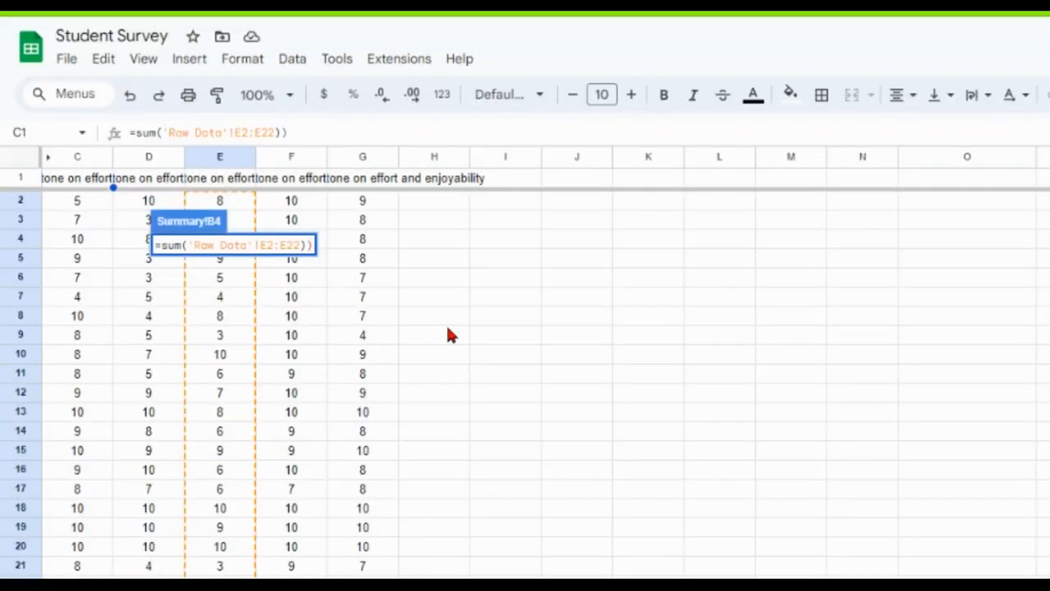
key(BackSpace)
key(Return)
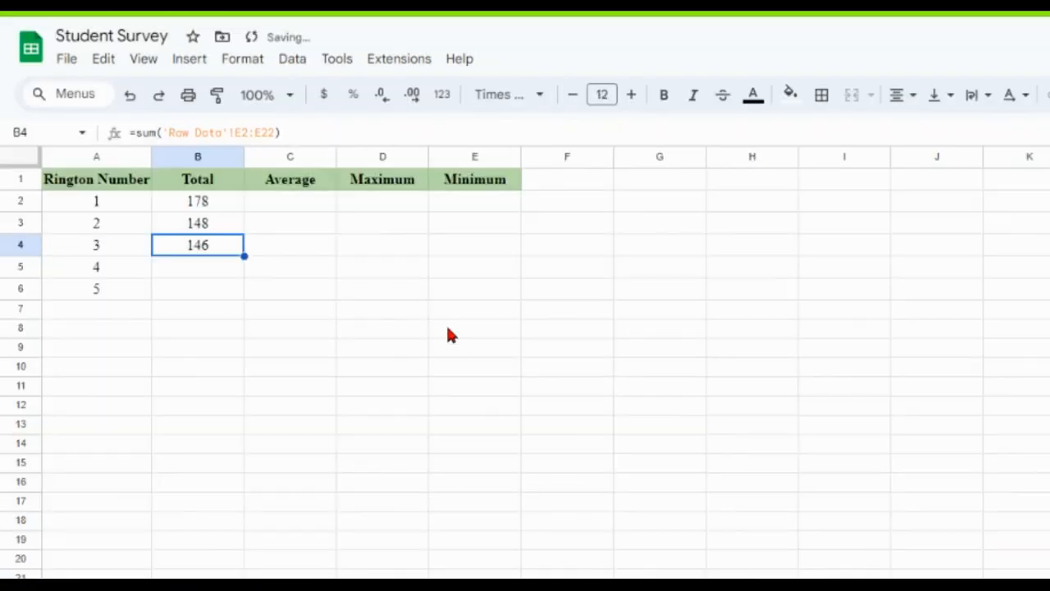
In cell B5, total the fourth ringtone's ratings with the formula =sum('Raw Data'!F2:F22).
click(222, 274)
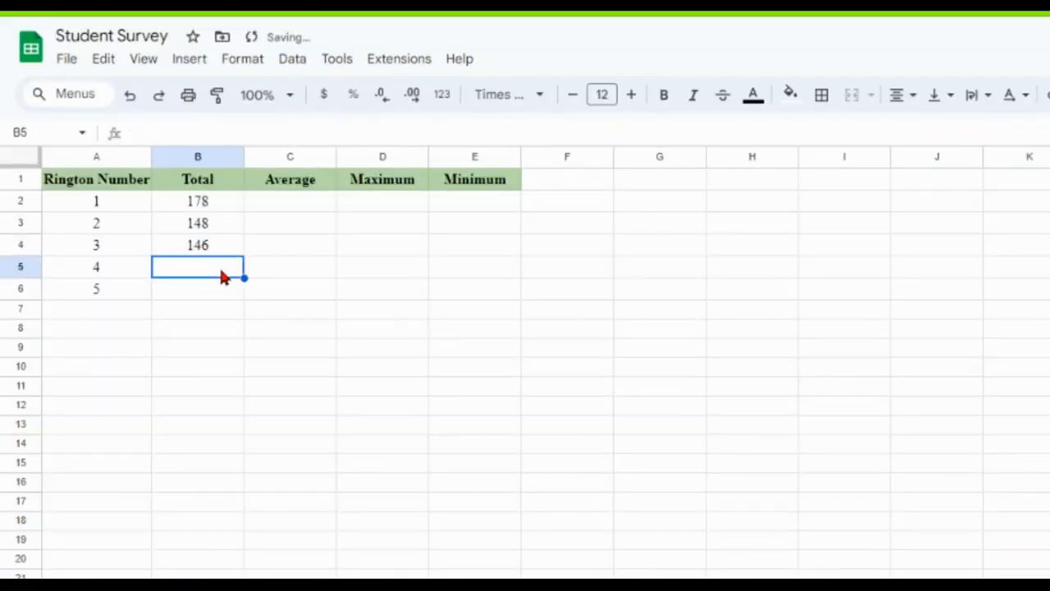
text(=sum)
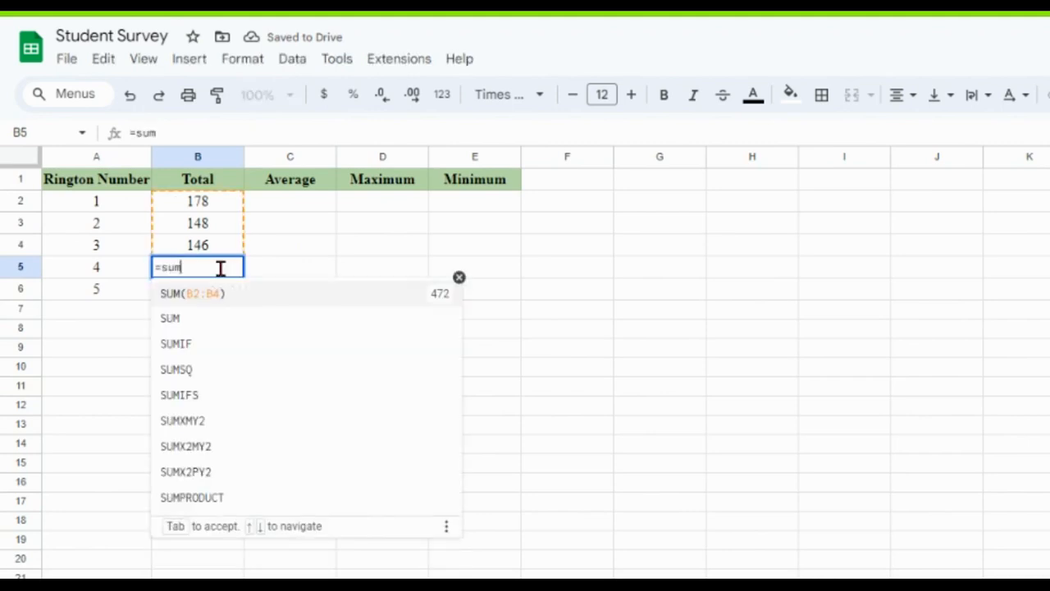
text(()
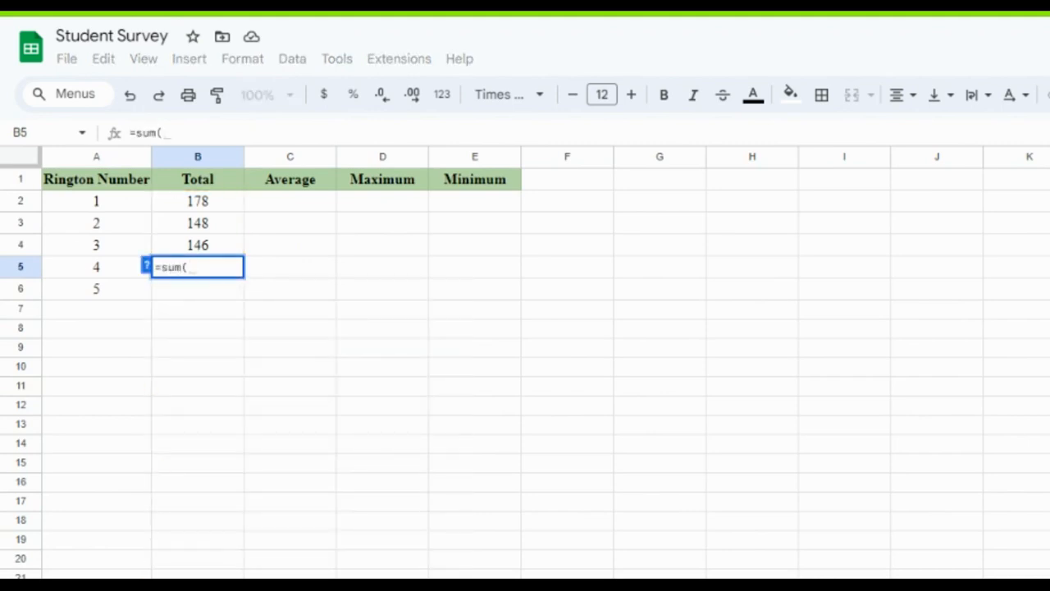
click(274, 566)
drag(291, 200, 291, 277)
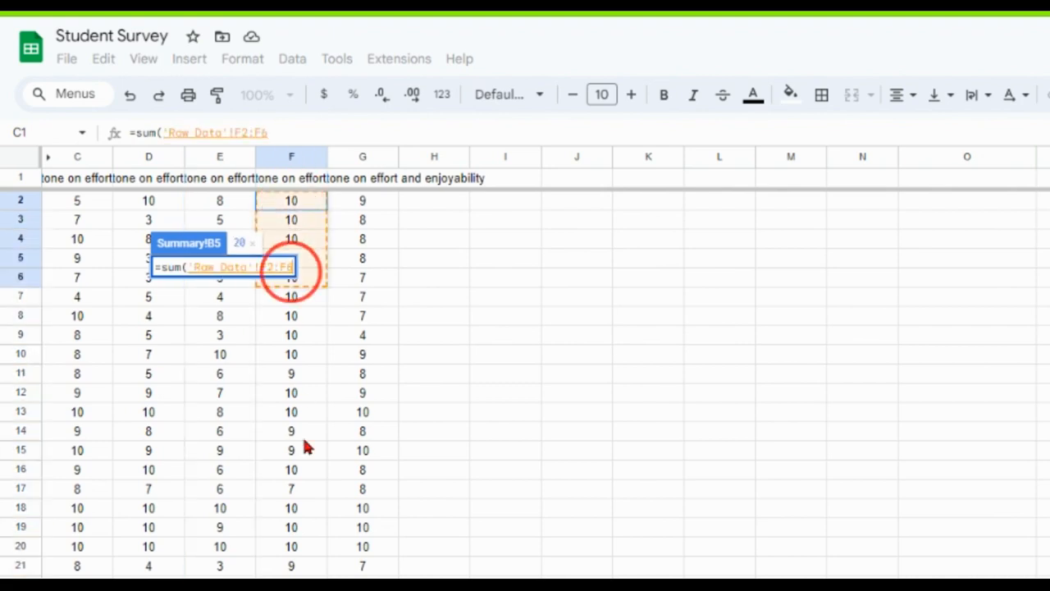
drag(305, 447, 293, 584)
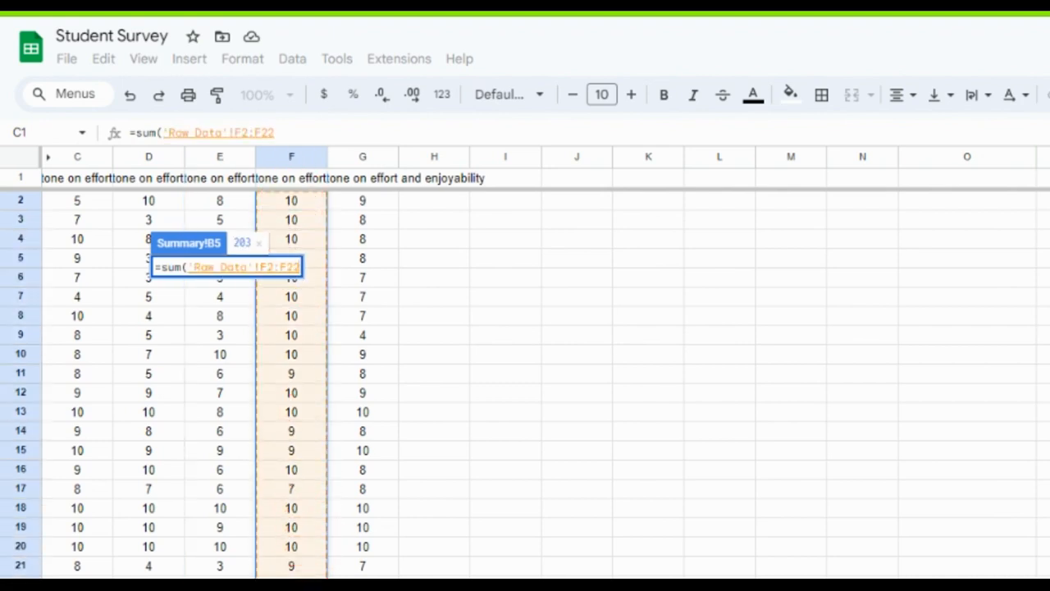
text())
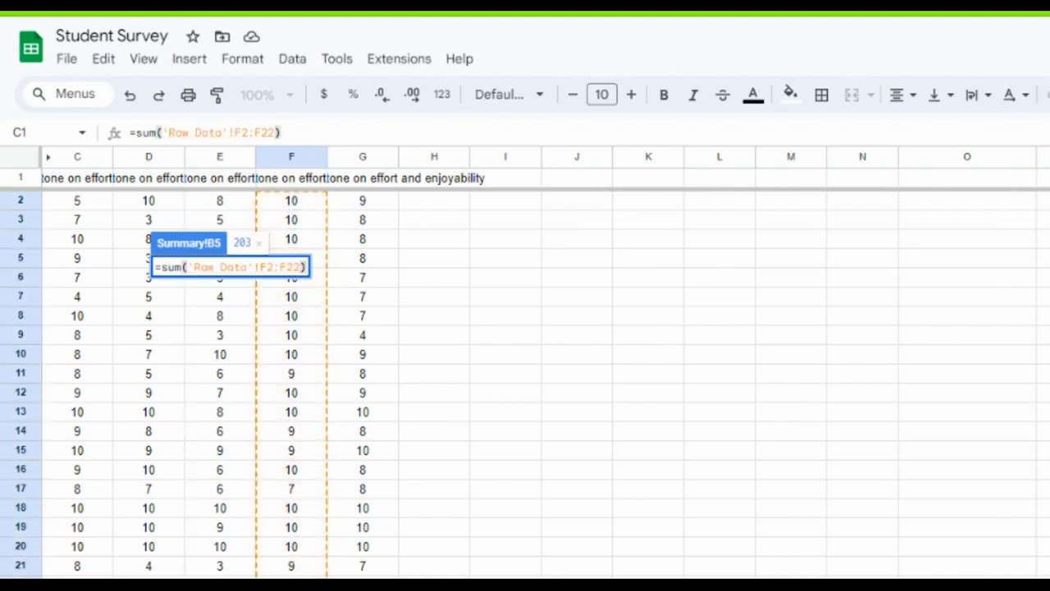
key(Return)
key(Return)
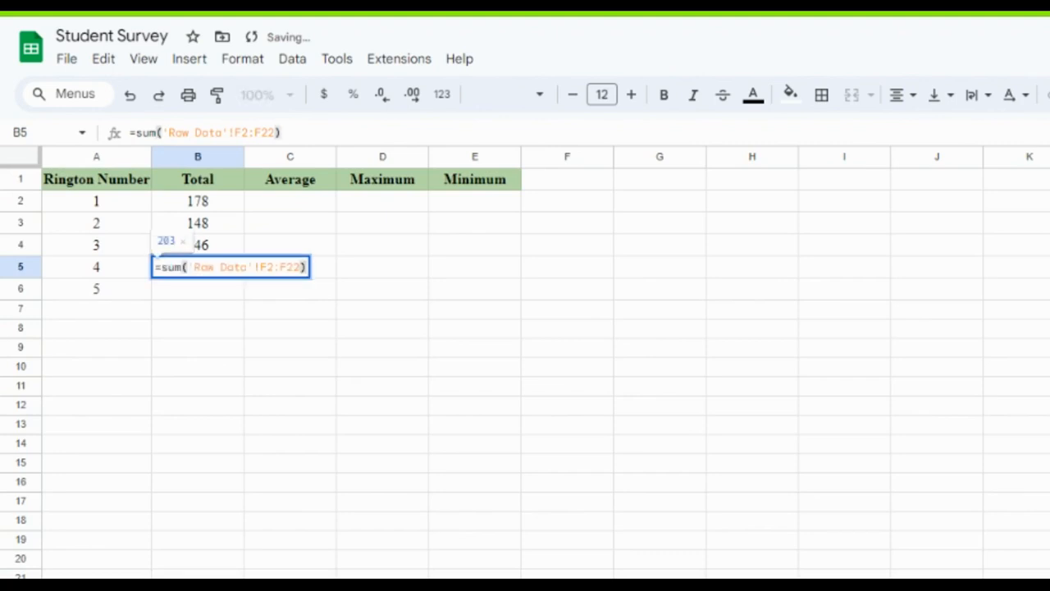
click(247, 314)
In cell B6, total the fifth ringtone's ratings with the formula =sum('Raw Data'!G2:G22).
click(212, 294)
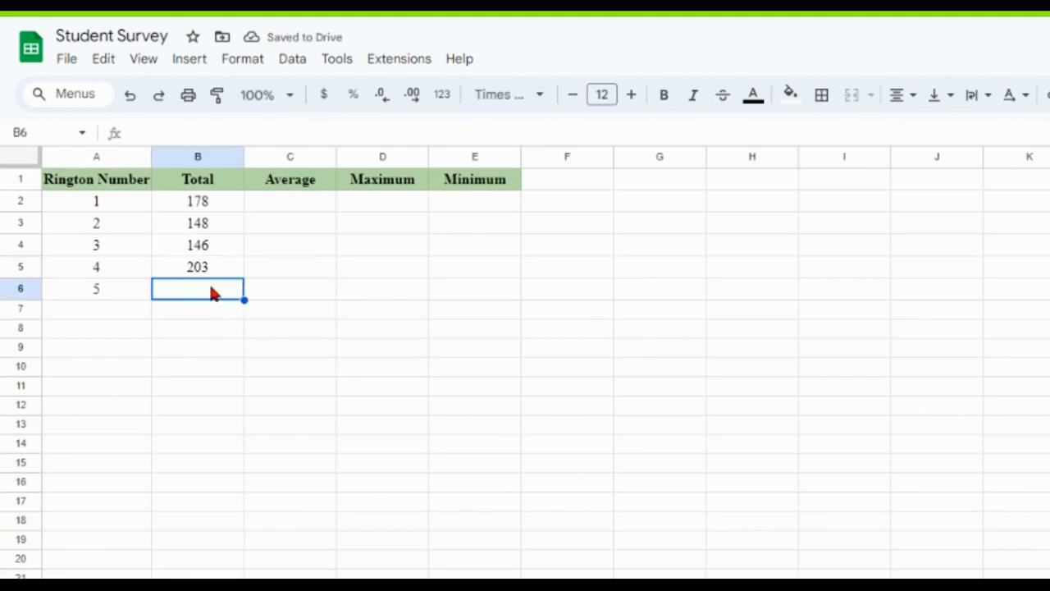
text(=sum()
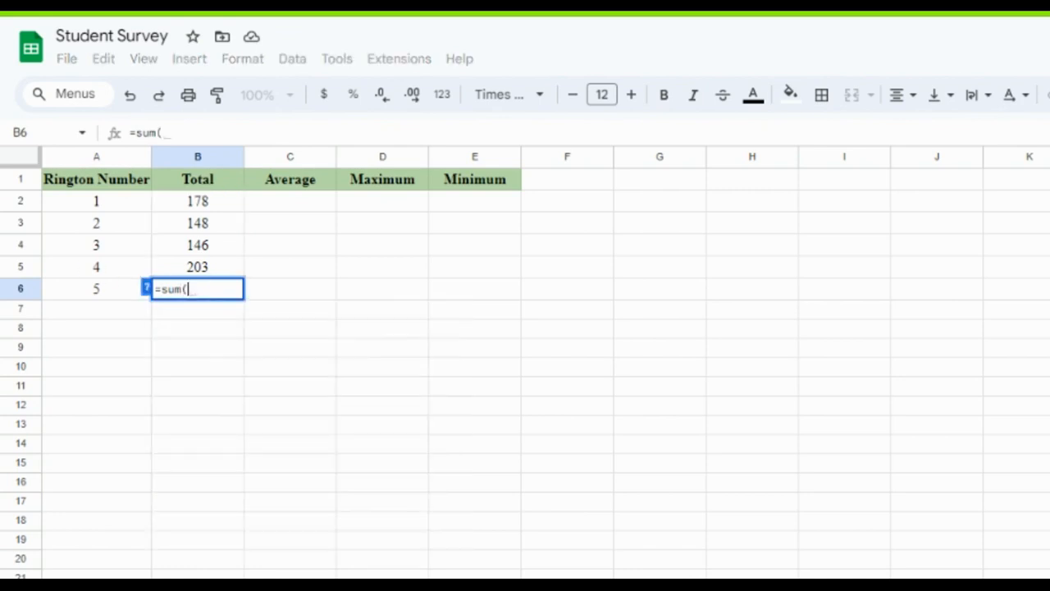
click(140, 586)
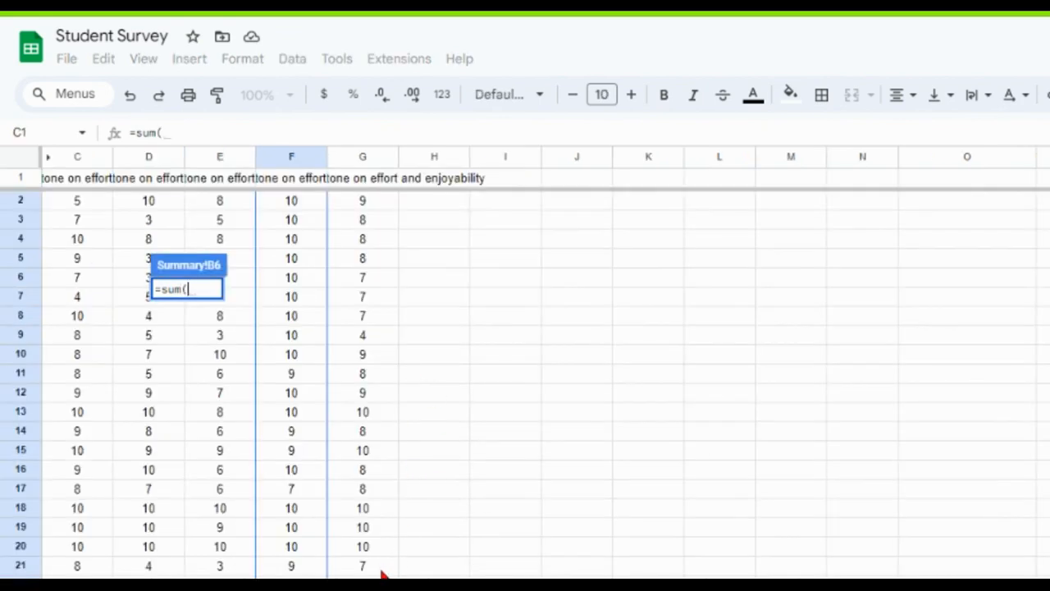
drag(362, 584, 349, 375)
drag(338, 318, 380, 194)
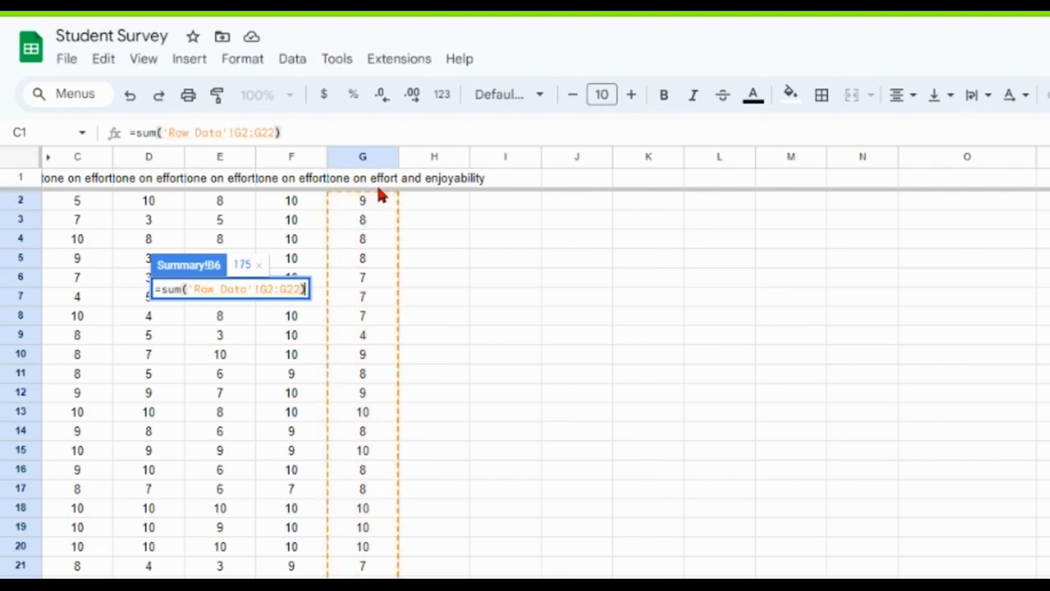
text())
key(Return)
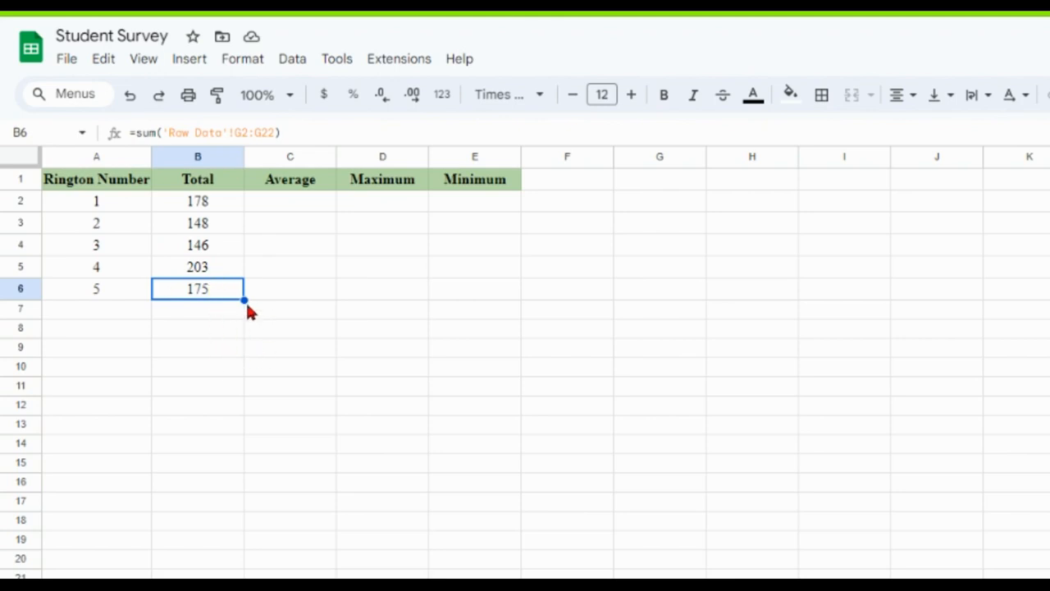
In cell C2, average the first ringtone's ratings with the formula =average('Raw Data'!C2:C22).
click(317, 210)
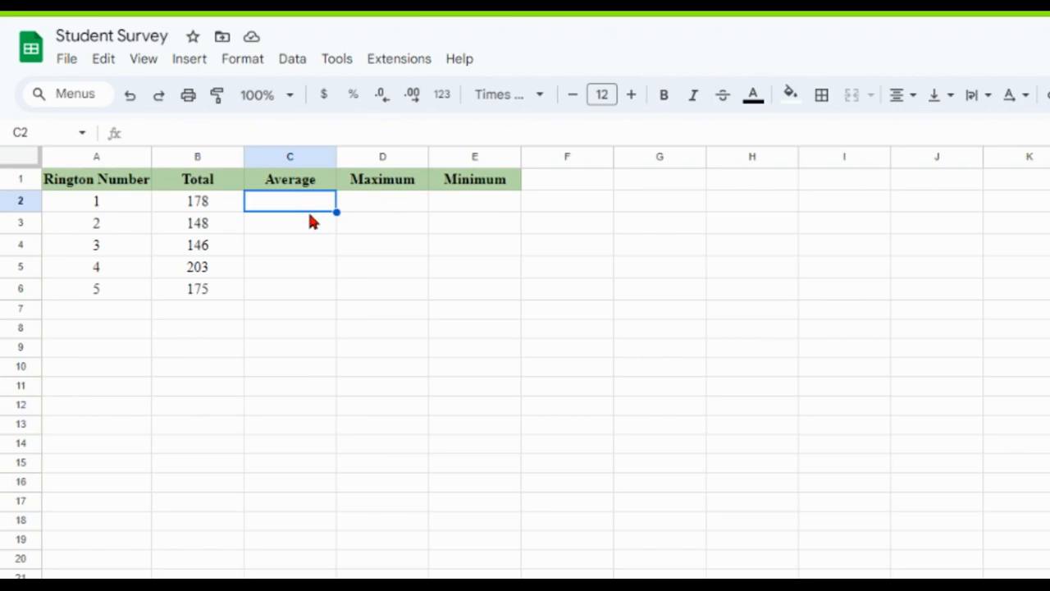
text(=a)
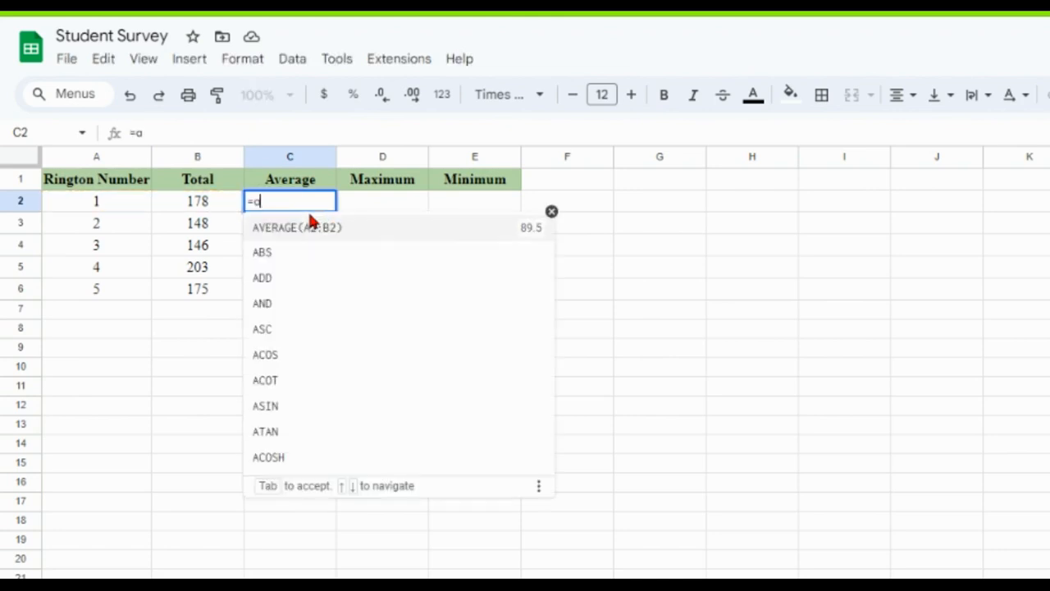
text(ver)
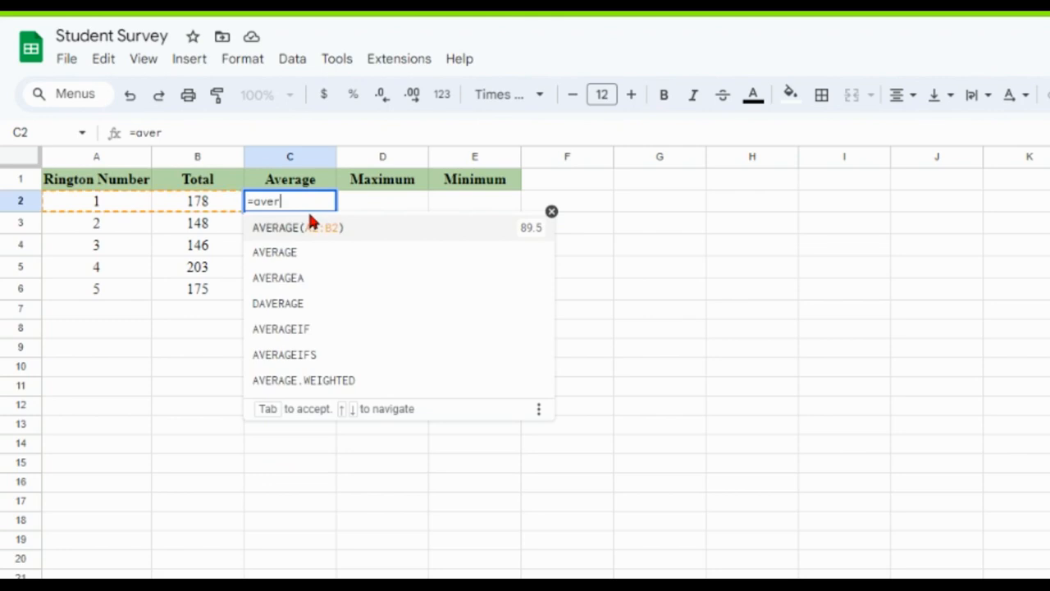
text(erage)
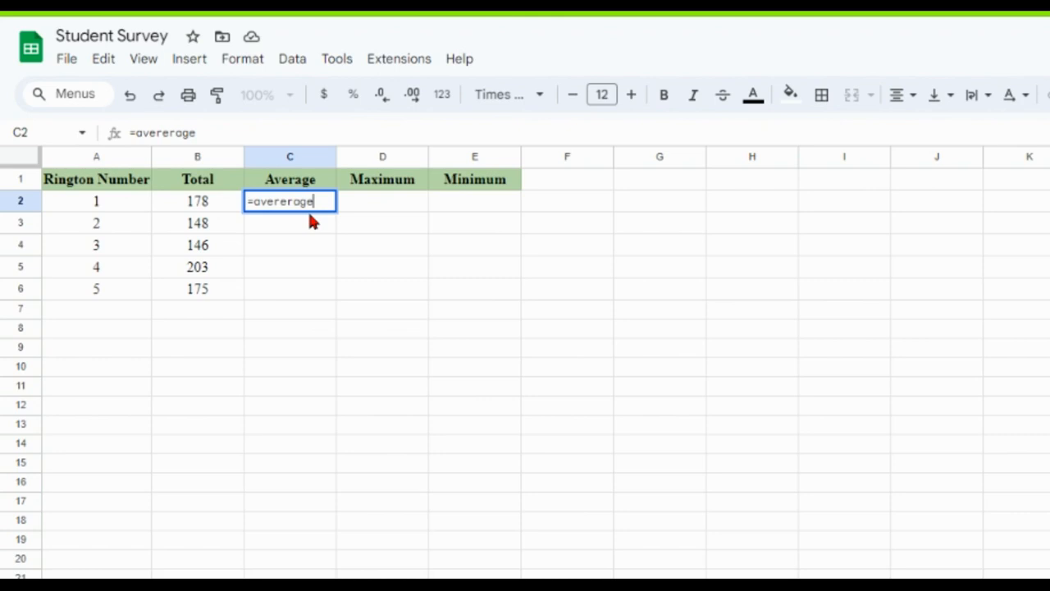
text(()
key(BackSpace)
key(BackSpace)
key(BackSpace)
key(BackSpace)
key(BackSpace)
key(BackSpace)
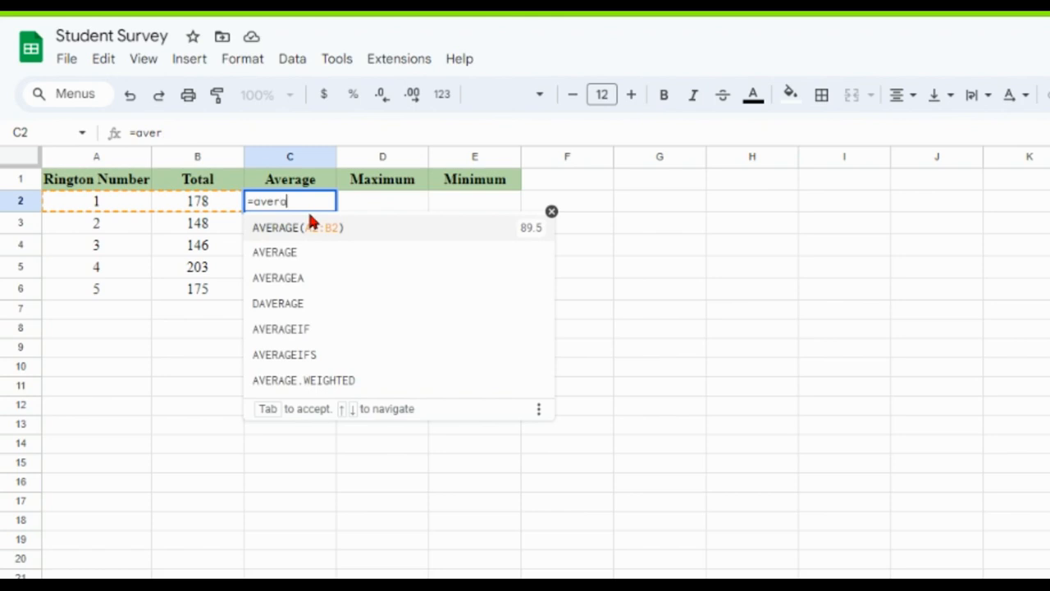
text(age()
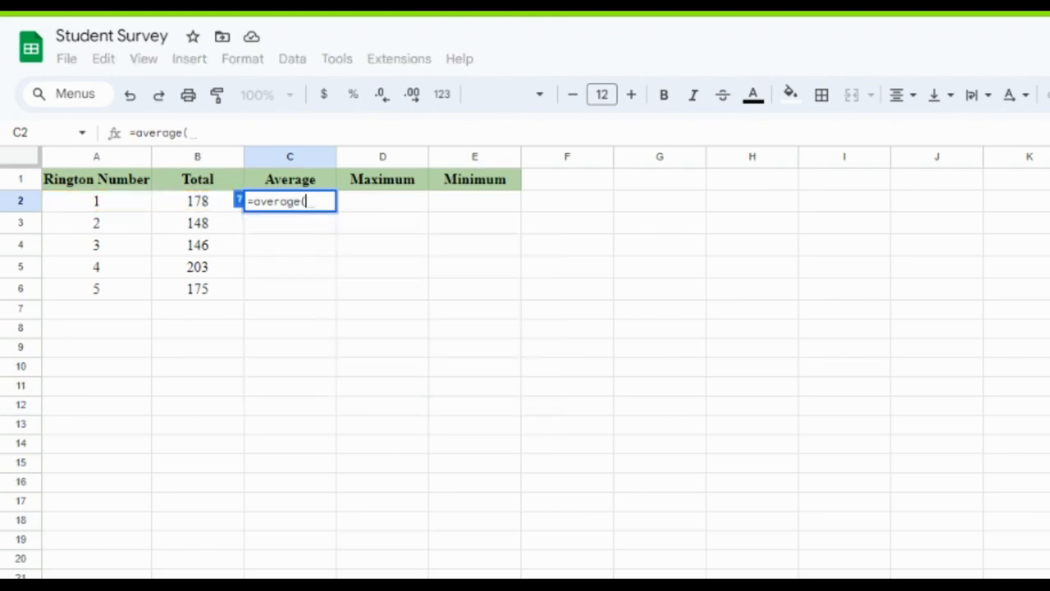
click(205, 586)
drag(77, 201, 93, 570)
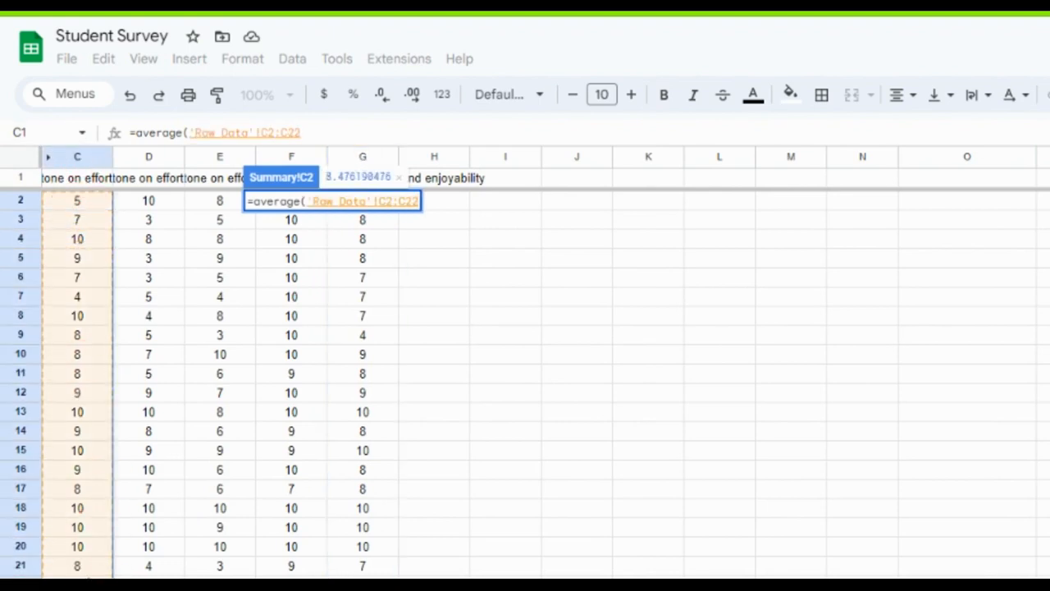
key(Return)
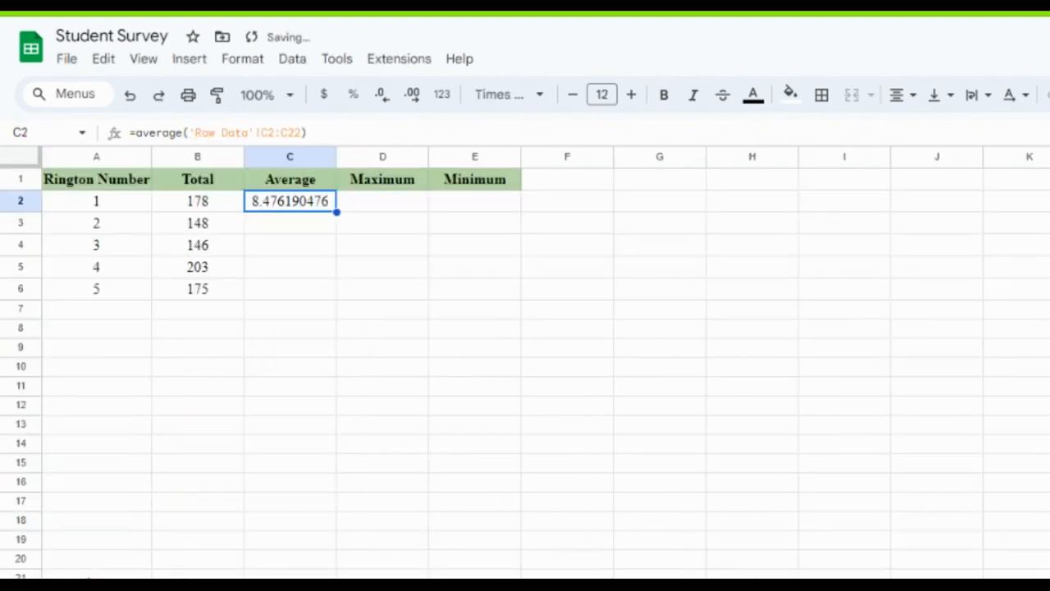
In cell C3, try to average the second ringtone's ratings over the range 'Raw Data'!D2:D22.
click(300, 228)
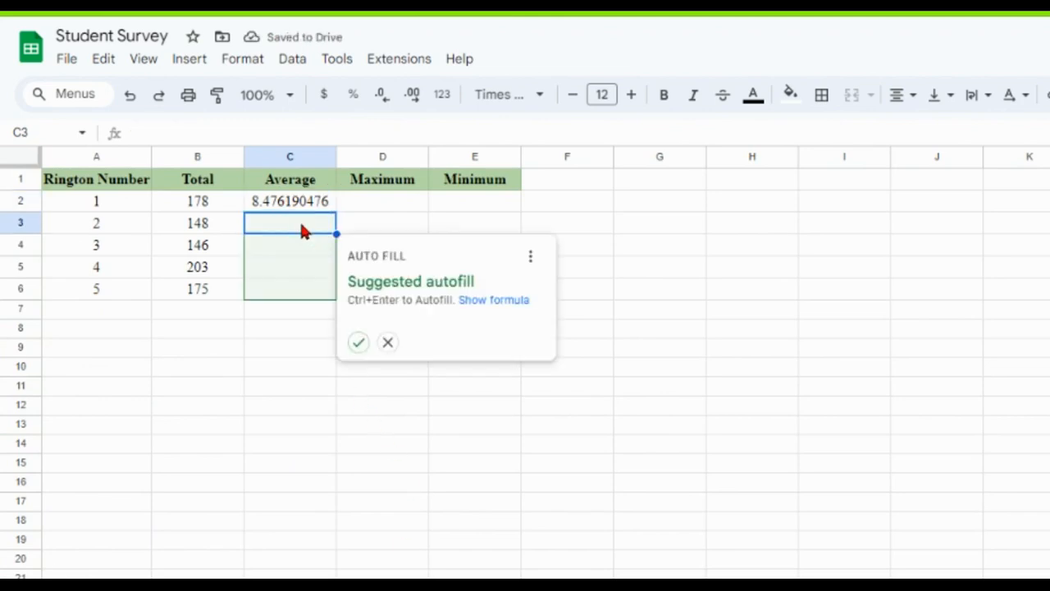
text(=a)
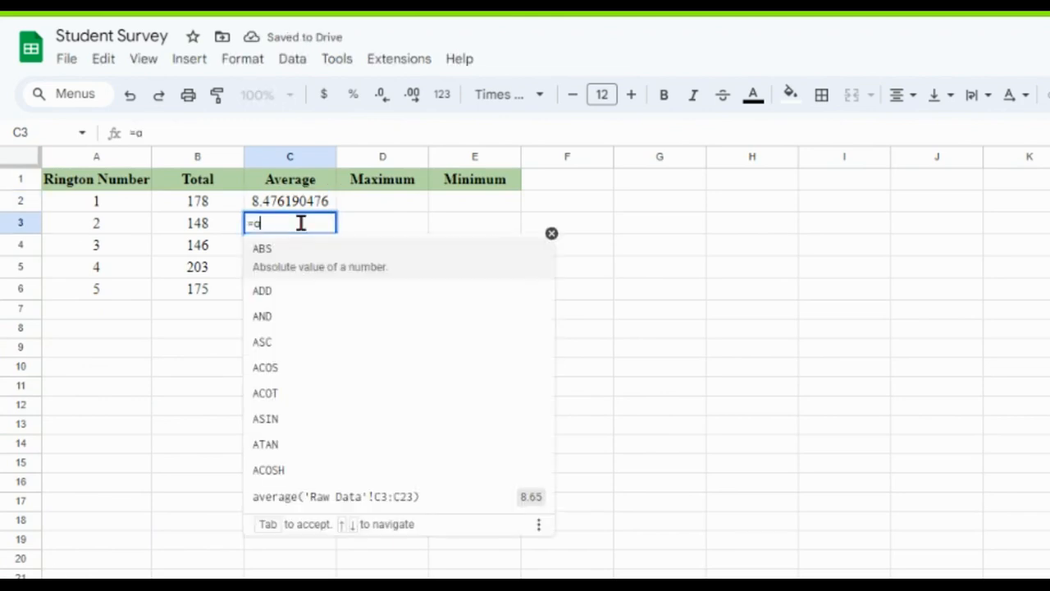
text(vrera)
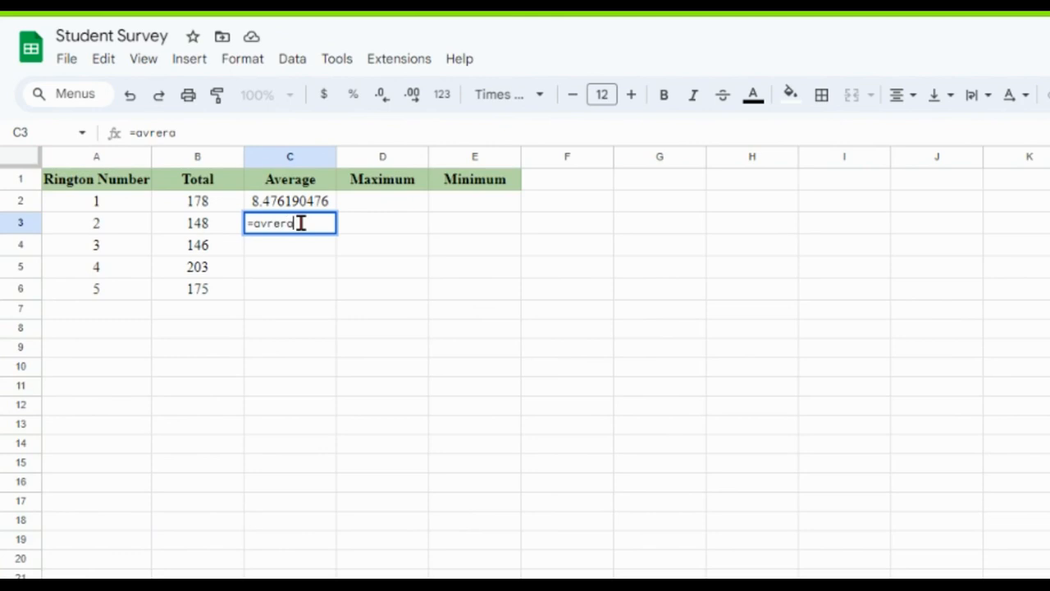
text(ge()
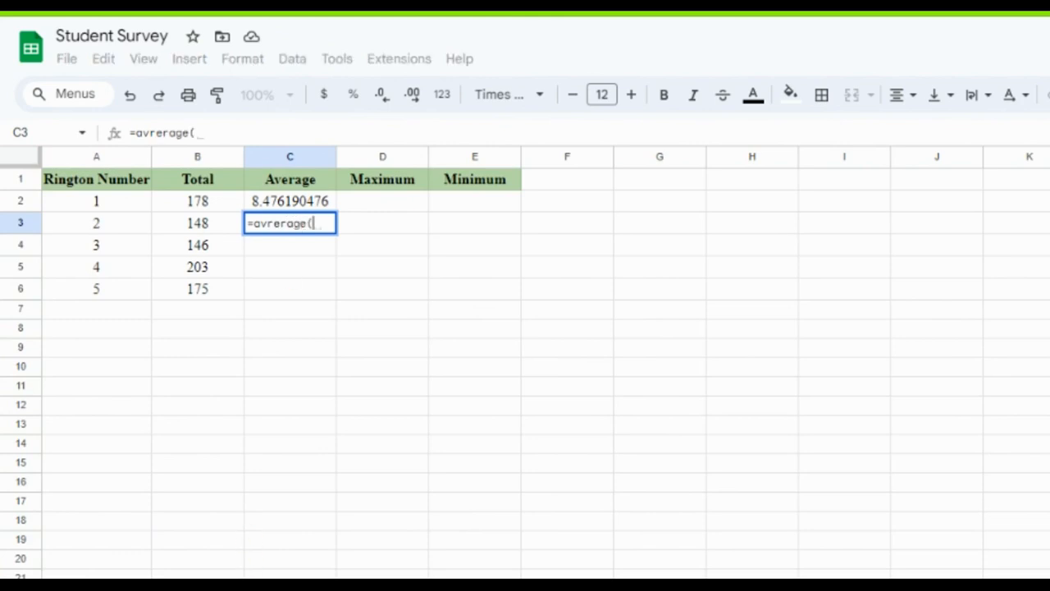
click(248, 586)
drag(161, 197, 157, 574)
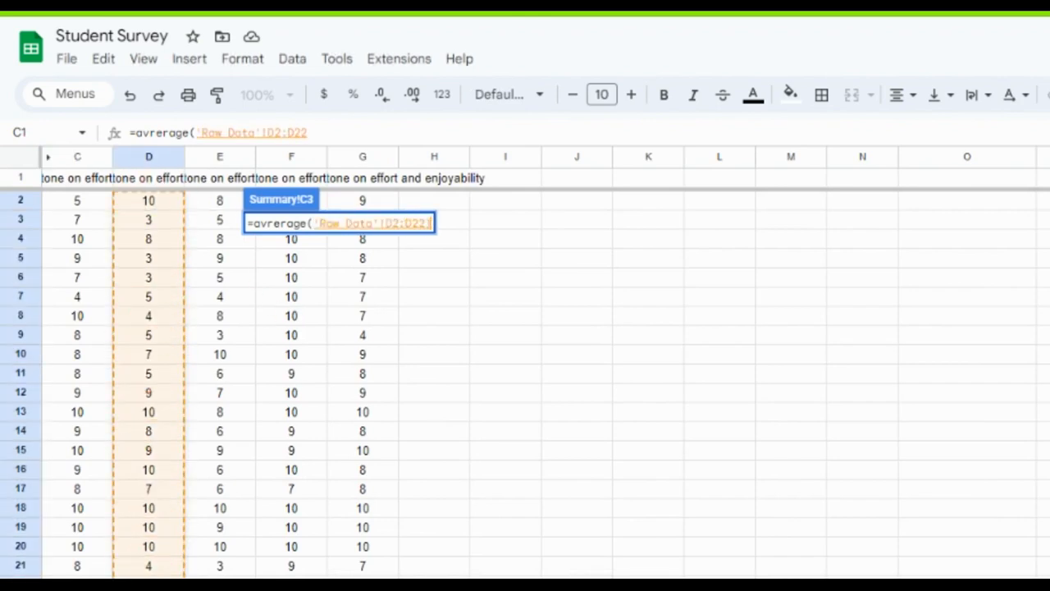
text())
key(Return)
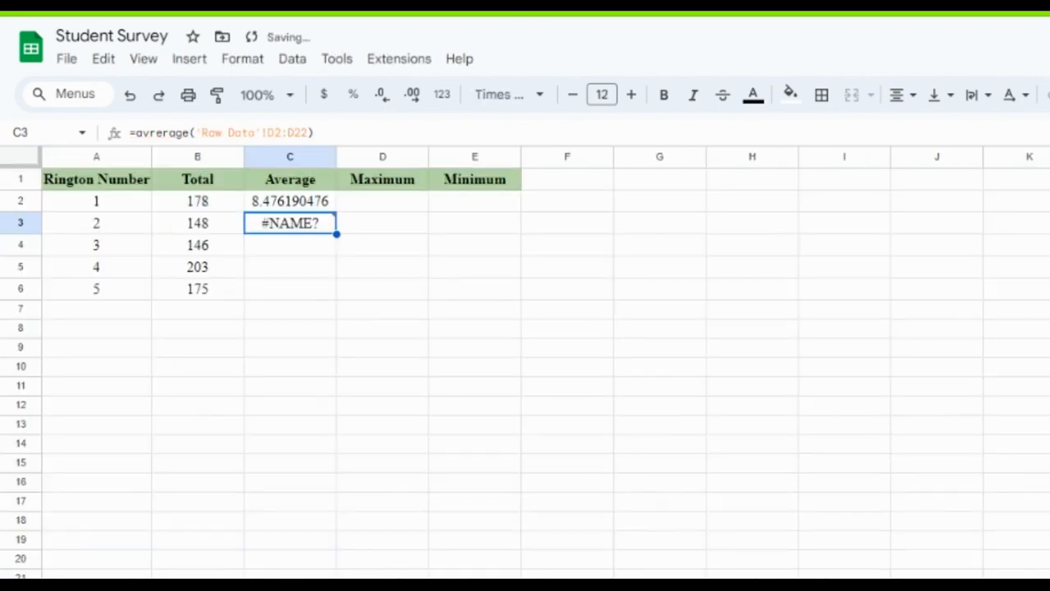
Correct the misspelled function name in cell C3's formula so it reads =AVERAGE('Raw Data'!D2:D22).
mouse_move(314, 227)
drag(136, 133, 158, 133)
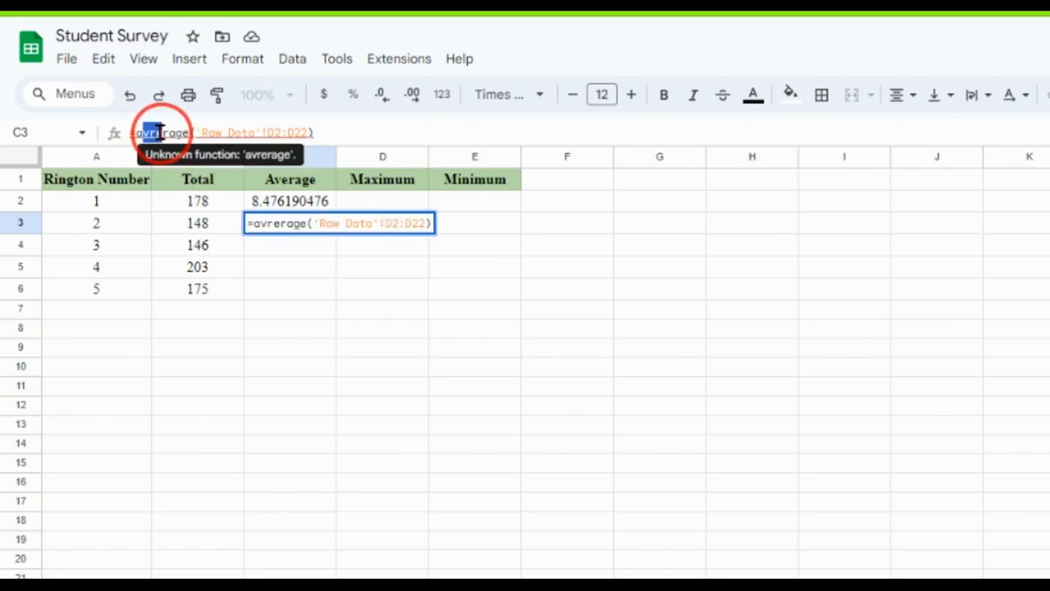
text(ave)
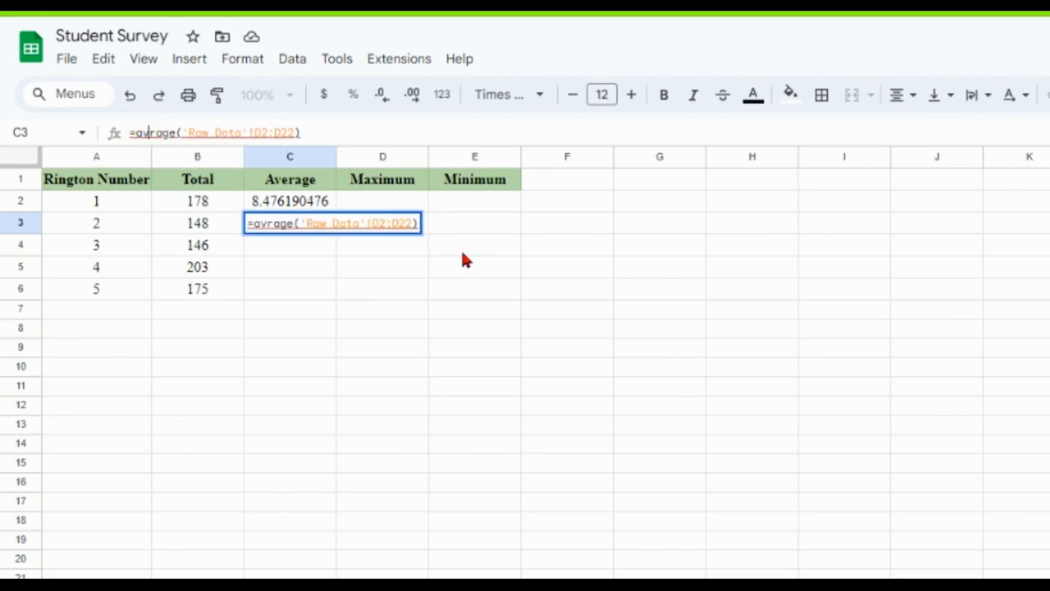
key(Tab)
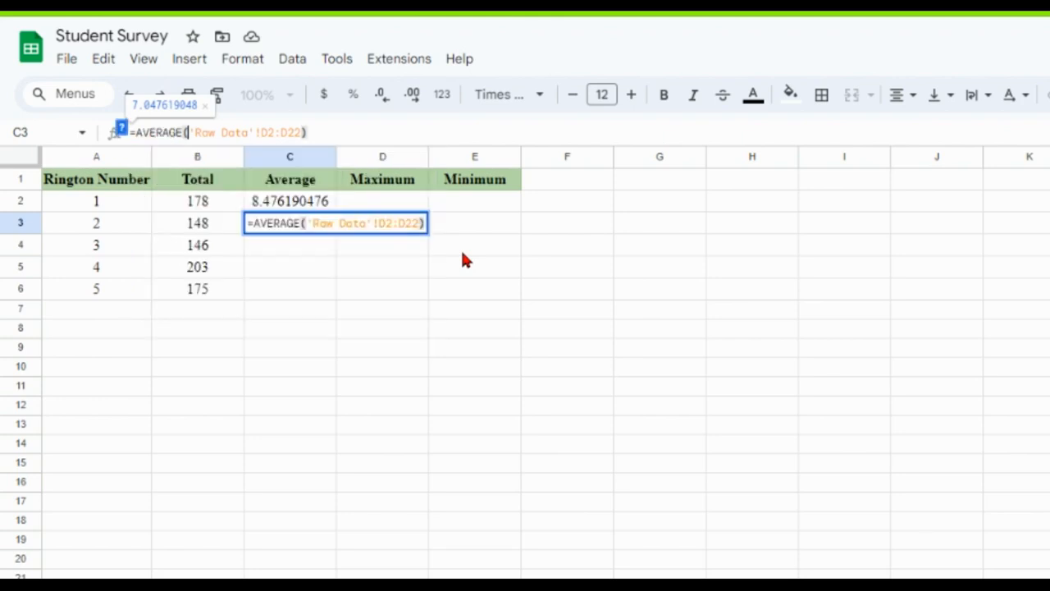
key(Return)
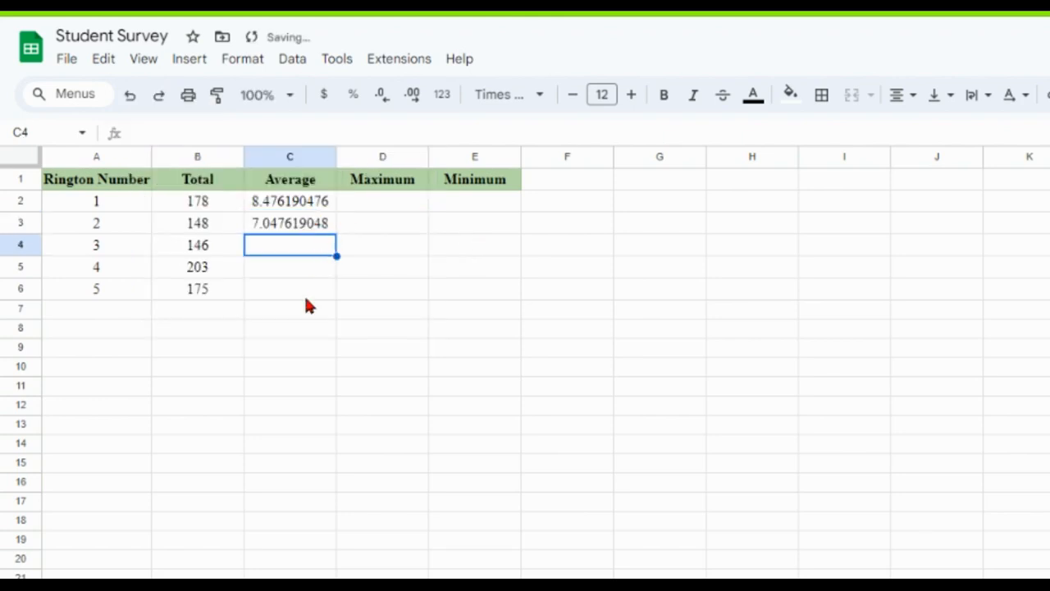
In cell C4, average the third ringtone's ratings with the formula =average('Raw Data'!E2:E22).
text(=average()
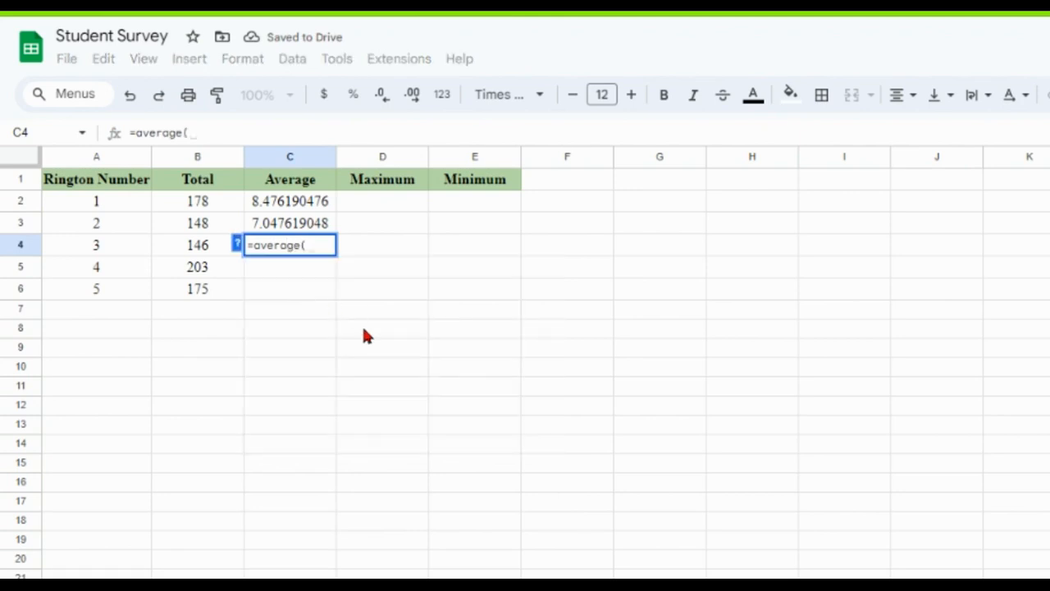
click(192, 585)
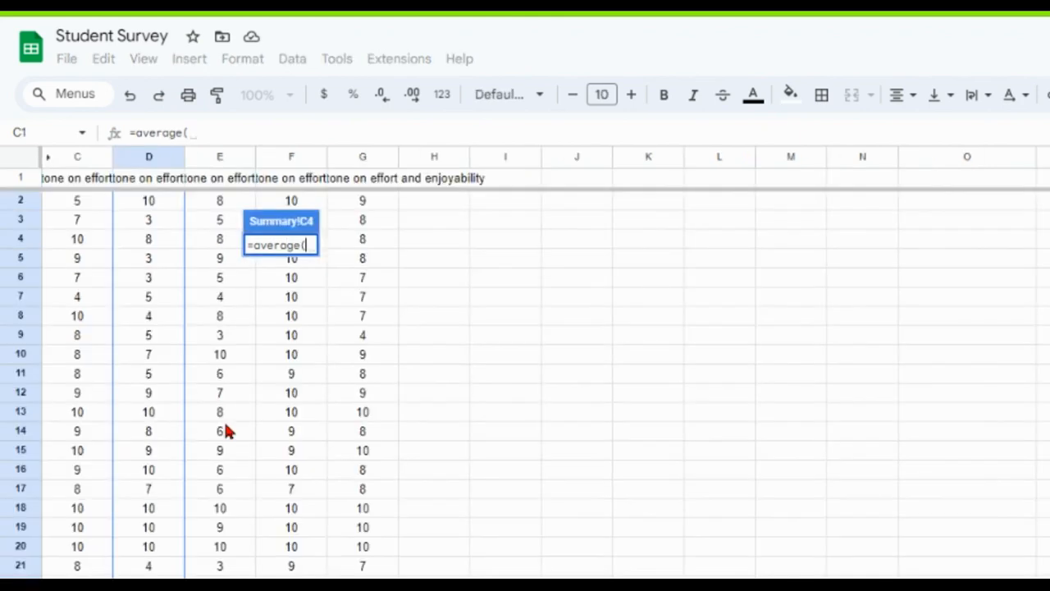
drag(219, 203, 236, 579)
text())
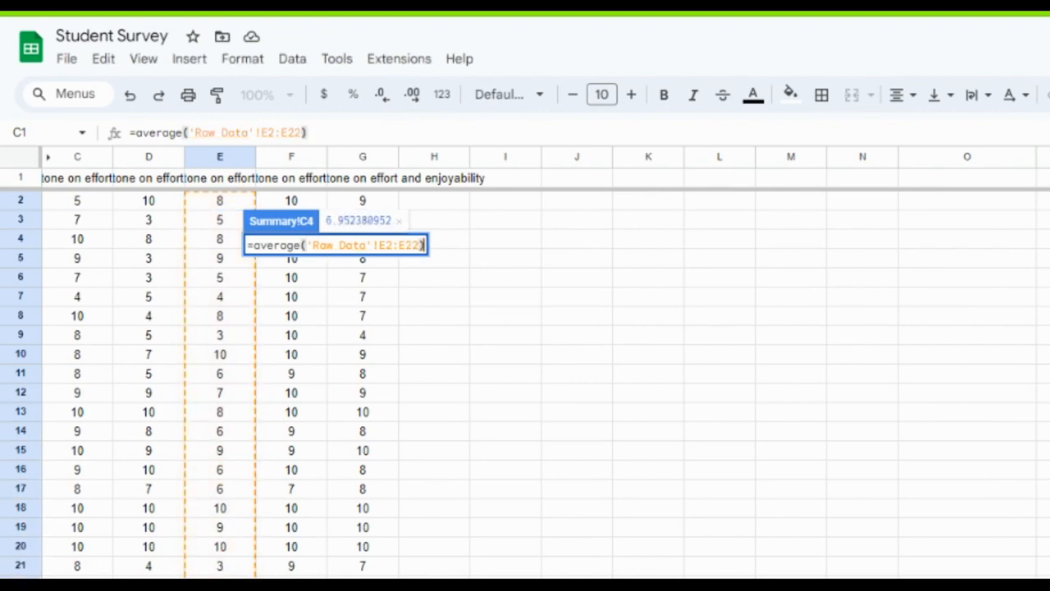
key(Return)
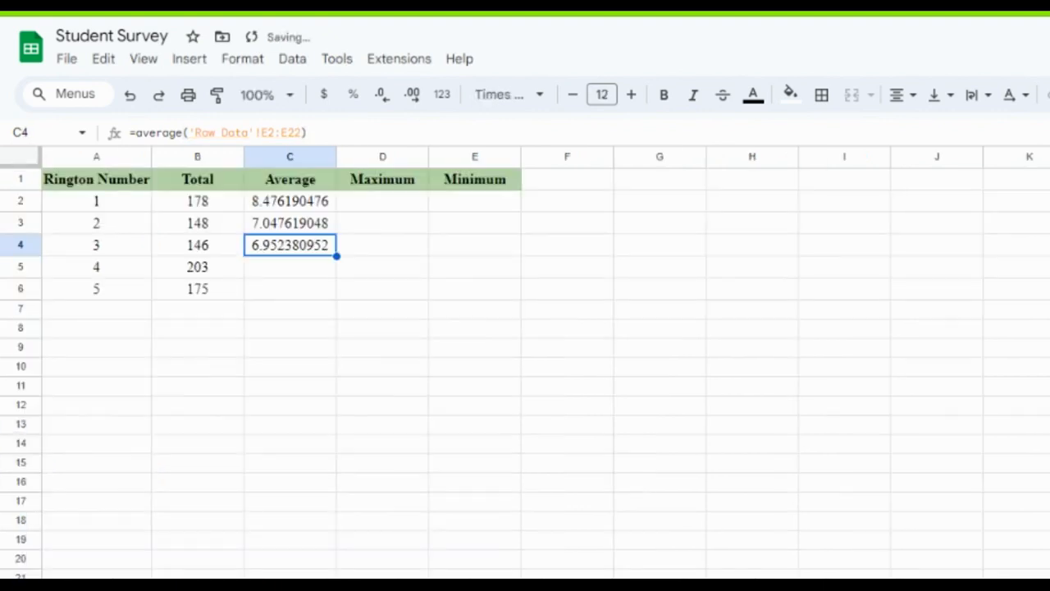
In cell C5, average the fourth ringtone's ratings with the formula =average('Raw Data'!F2:F22).
click(303, 276)
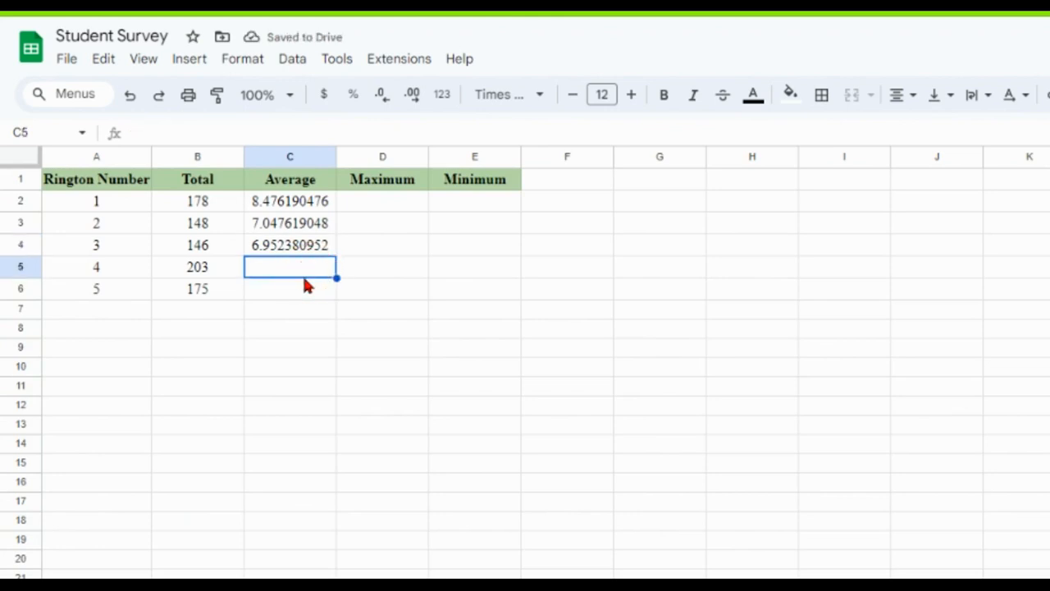
text(=a)
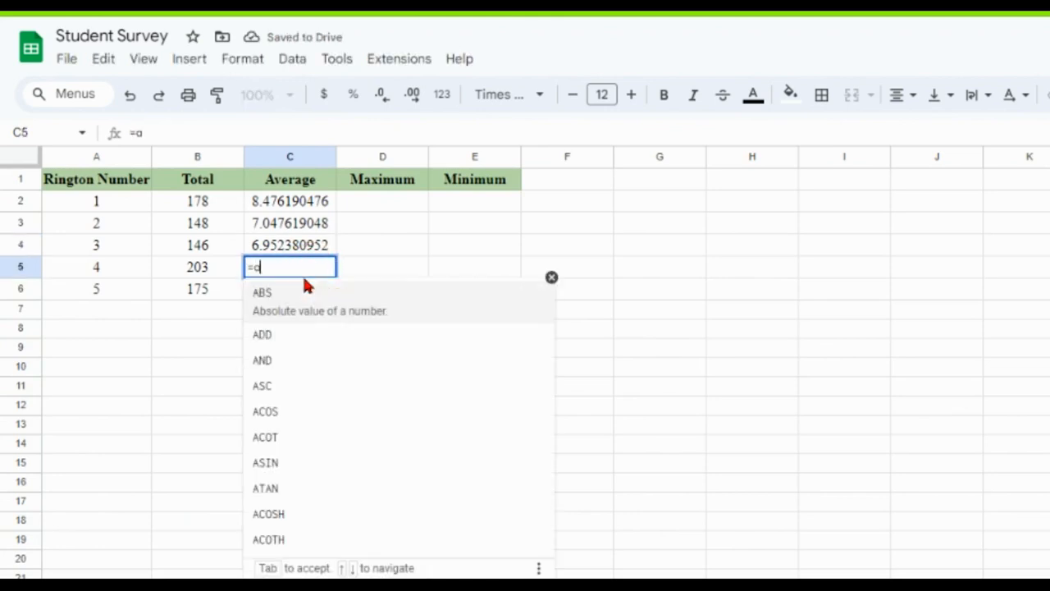
text(verage)
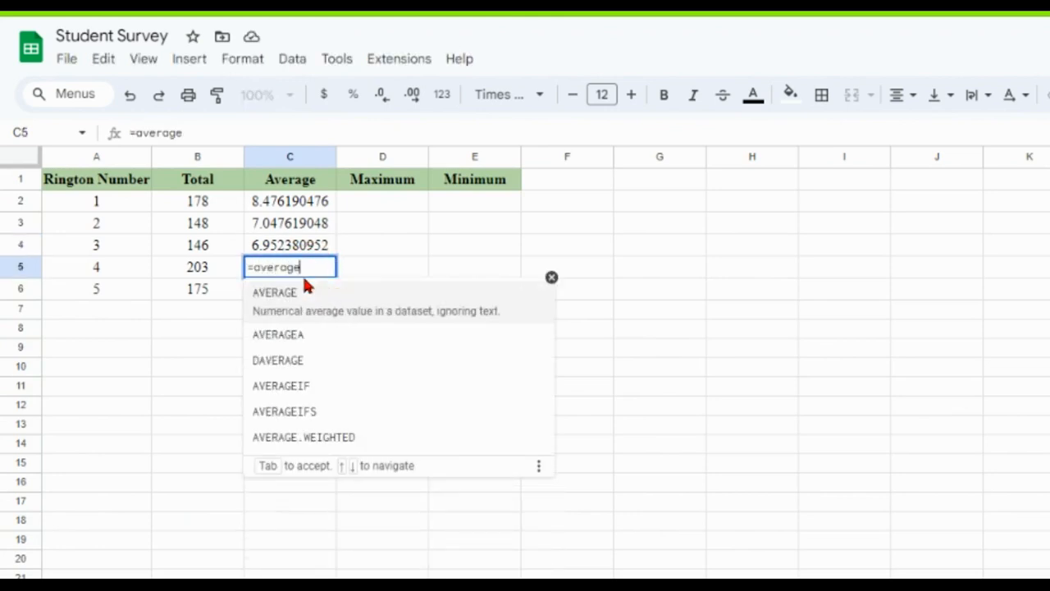
text(()
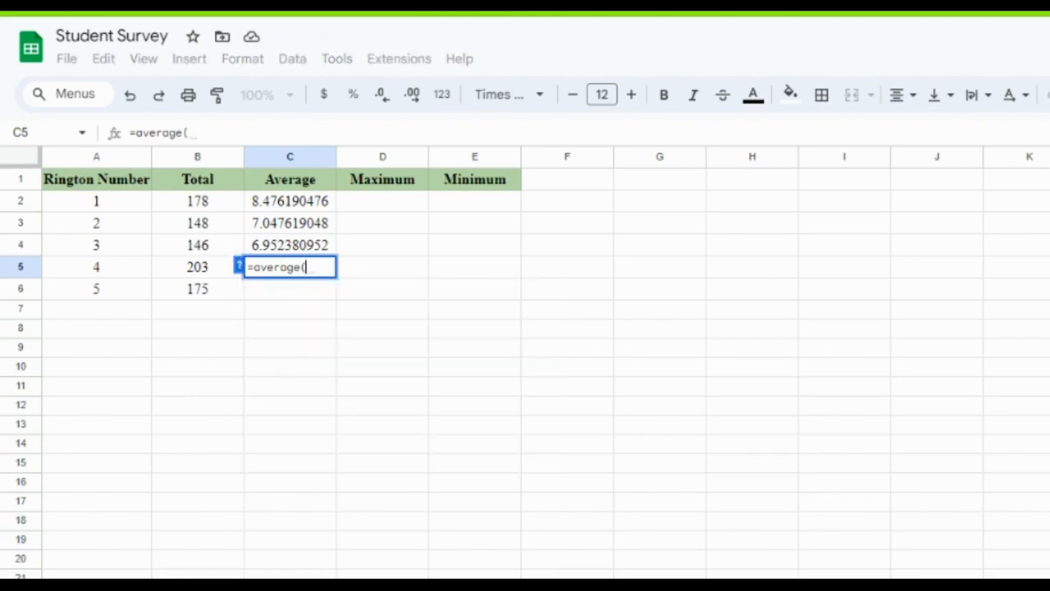
click(196, 584)
drag(293, 200, 283, 584)
text())
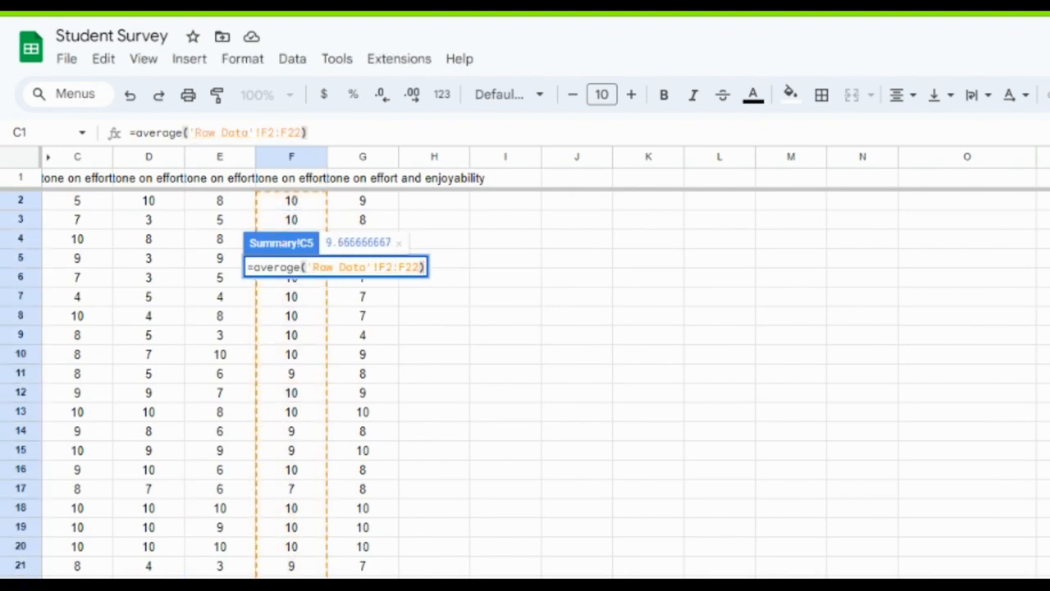
text())
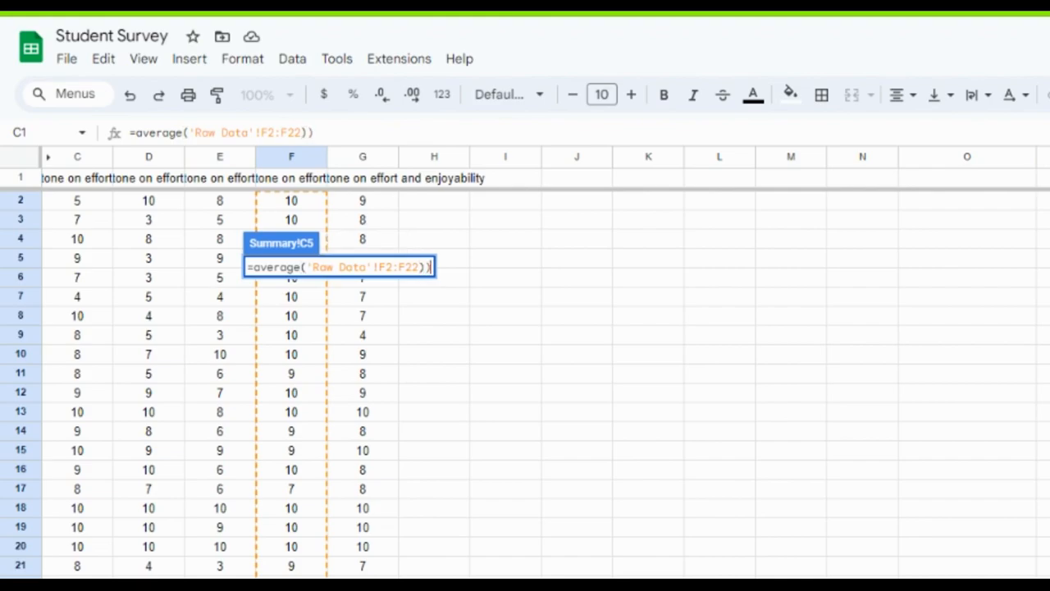
key(Return)
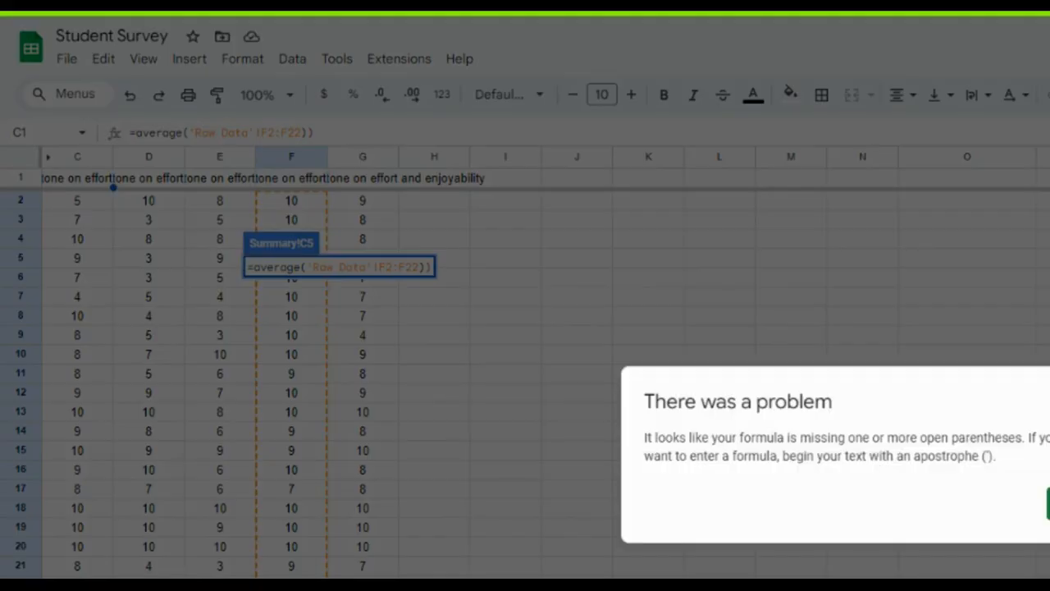
click(1048, 504)
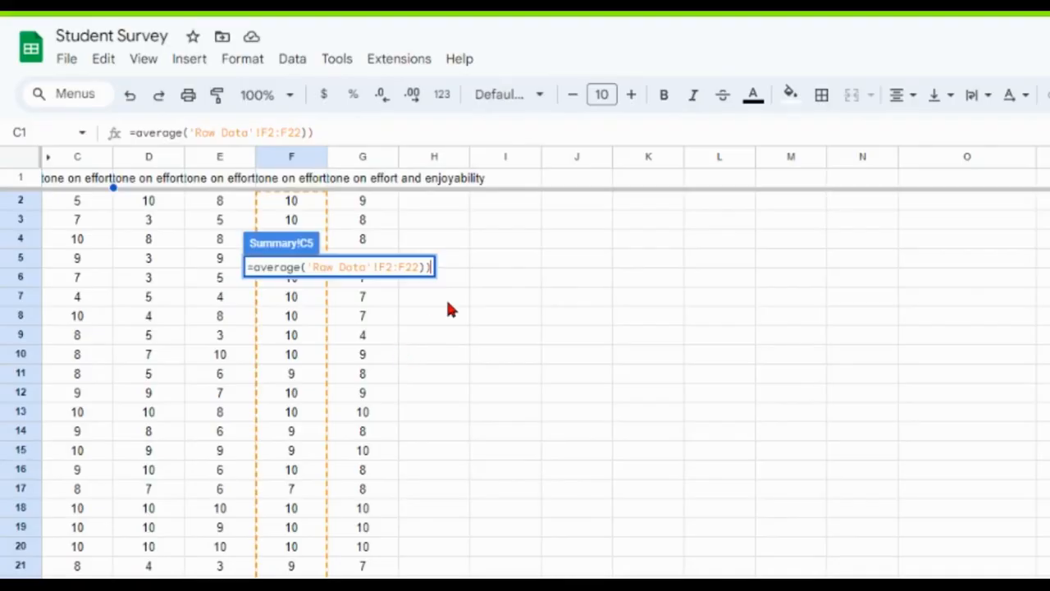
key(BackSpace)
key(Return)
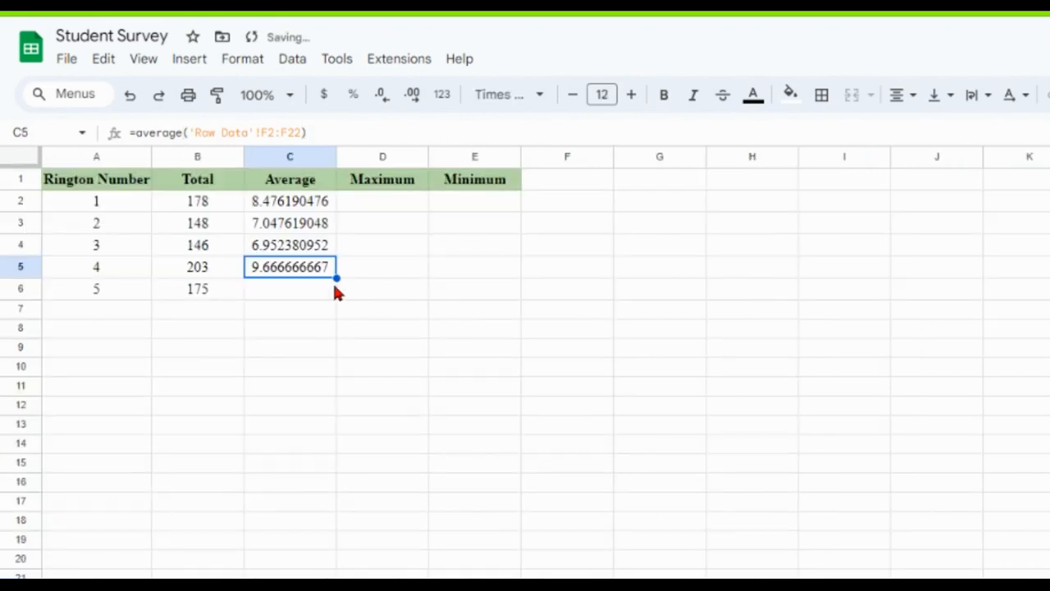
In cell C6, average the fifth ringtone's ratings with the formula =average('Raw Data'!G2:G22).
click(283, 294)
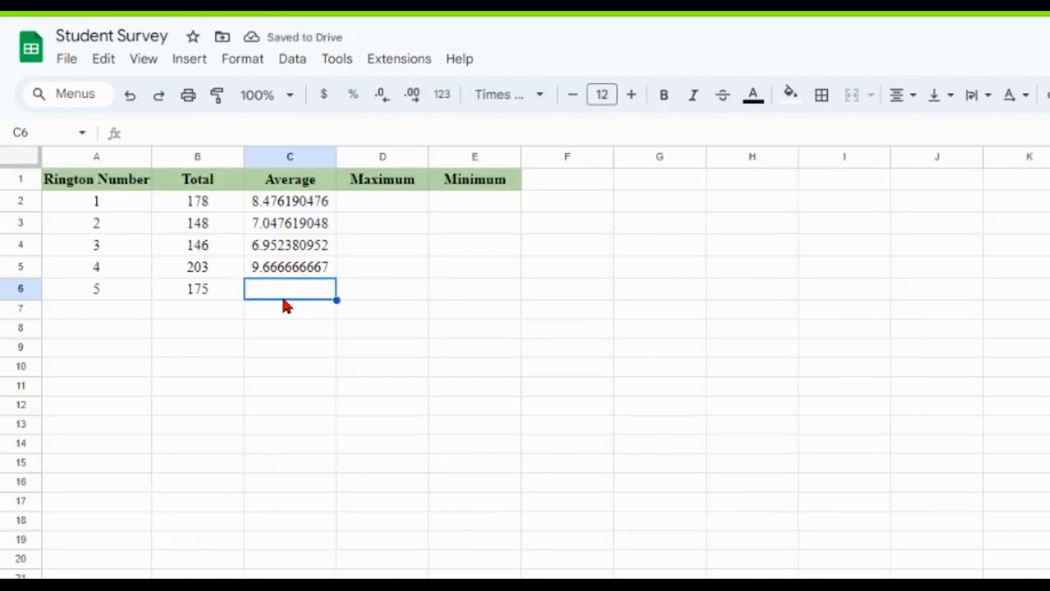
text(=average()
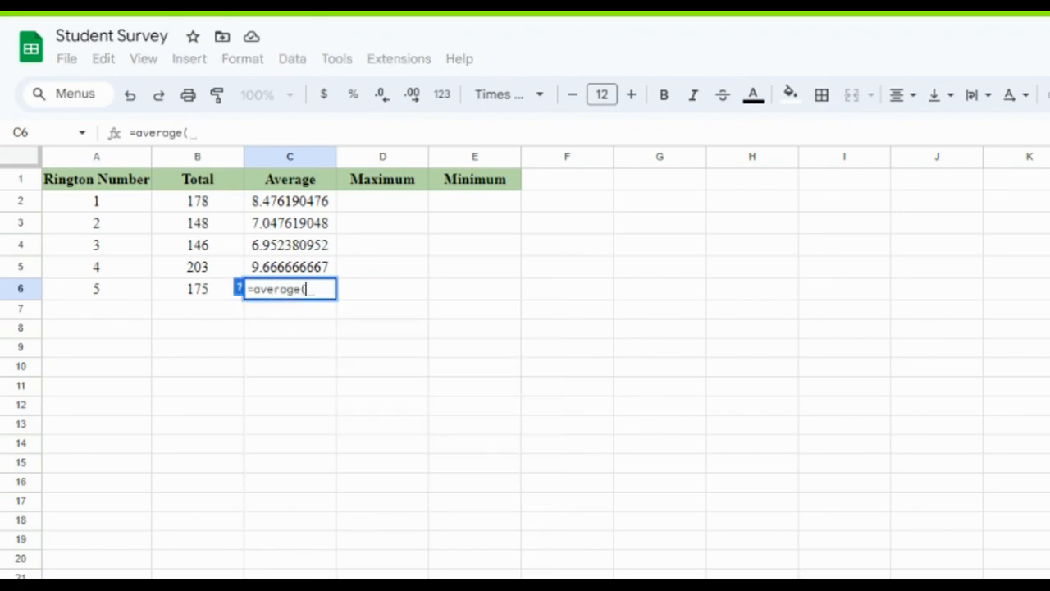
click(328, 586)
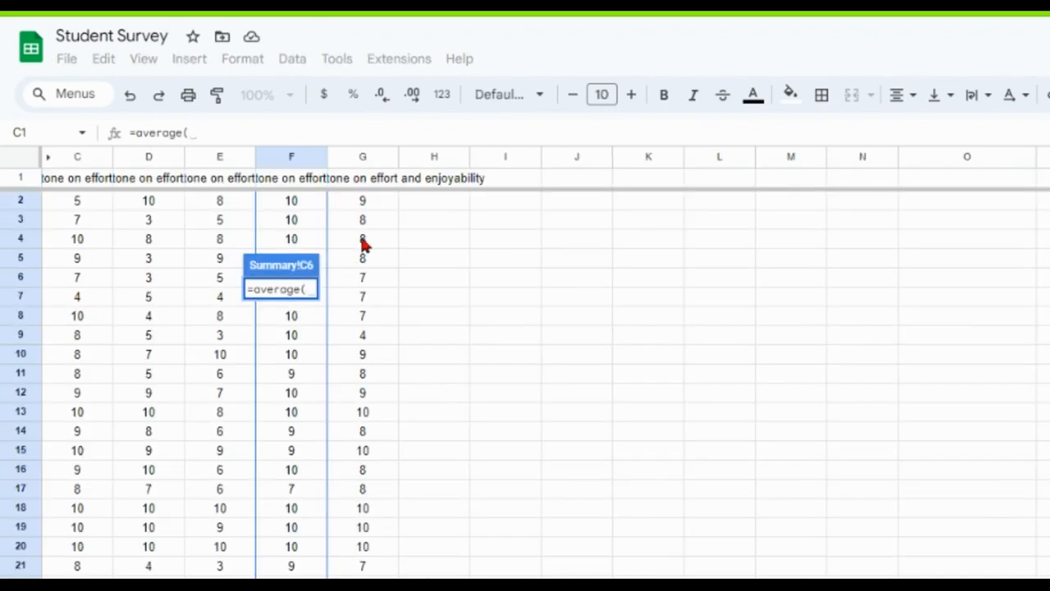
drag(363, 207, 357, 582)
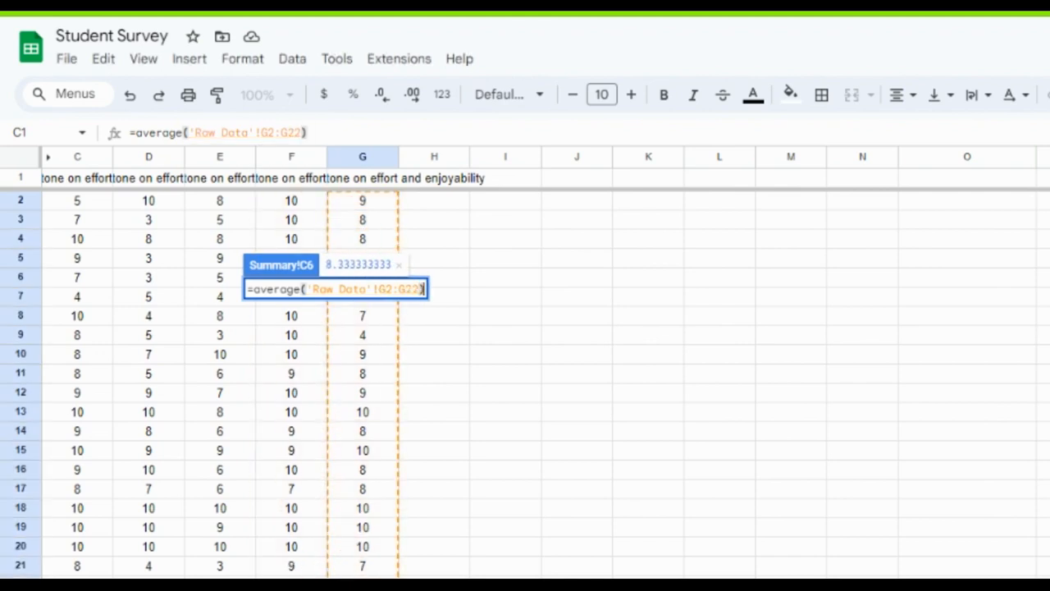
text())
key(Return)
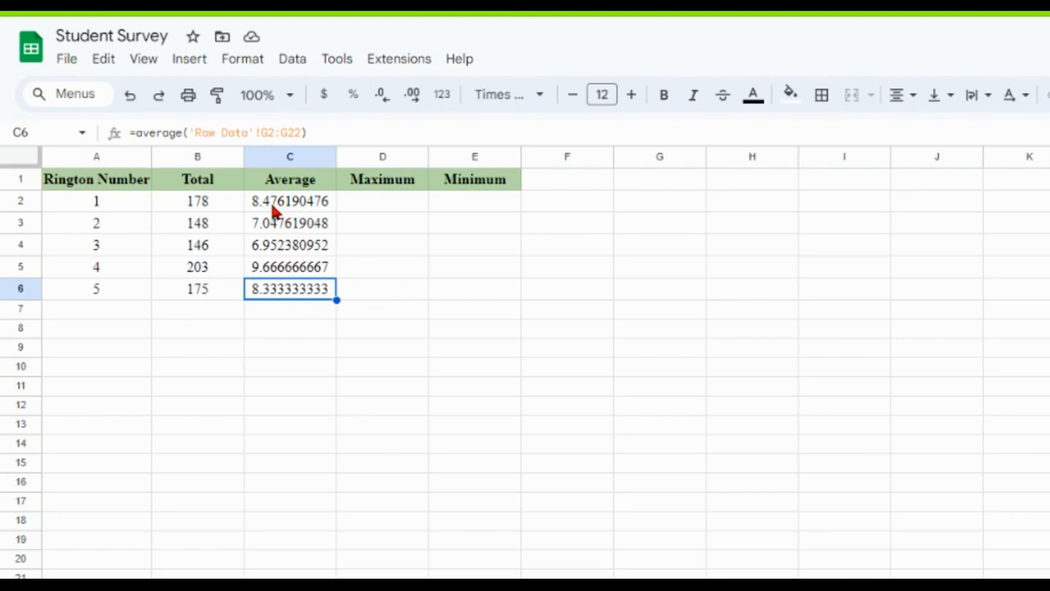
Reduce the Average column's number format to one decimal place.
click(287, 157)
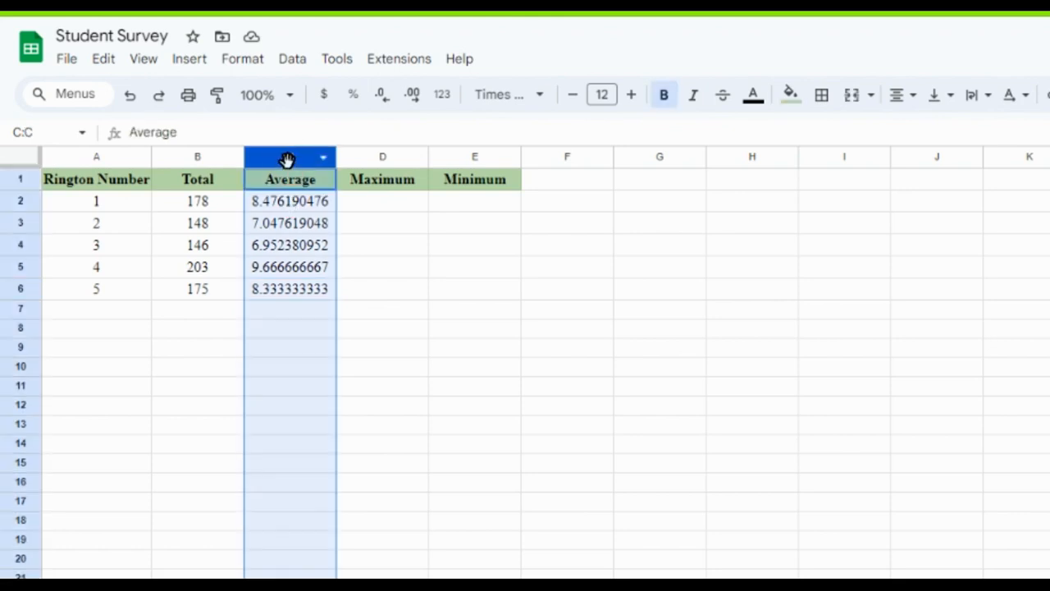
click(383, 105)
click(383, 106)
click(383, 107)
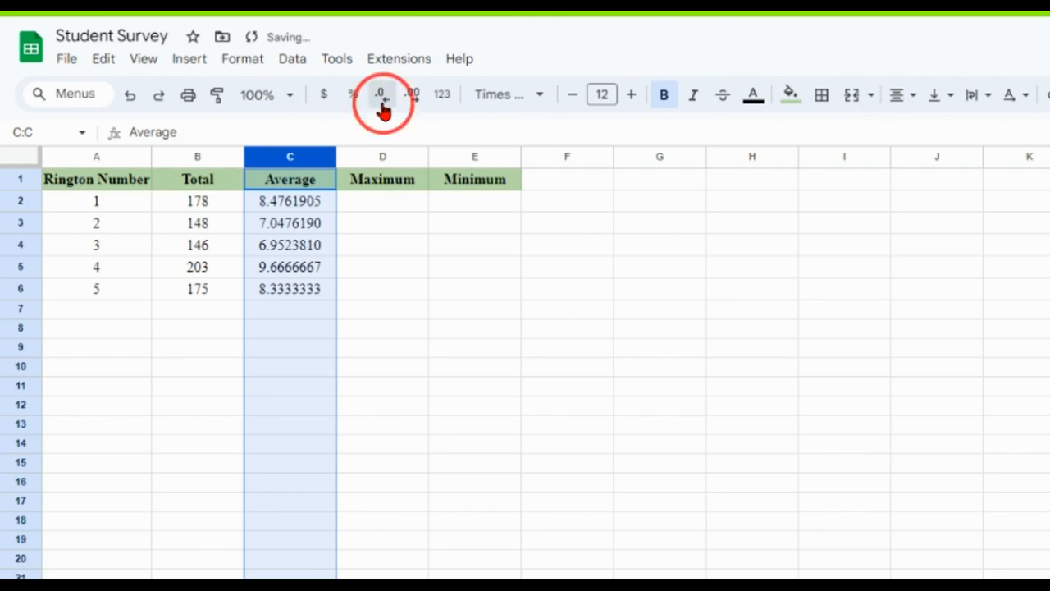
click(383, 108)
click(384, 108)
click(383, 108)
click(383, 108)
click(382, 109)
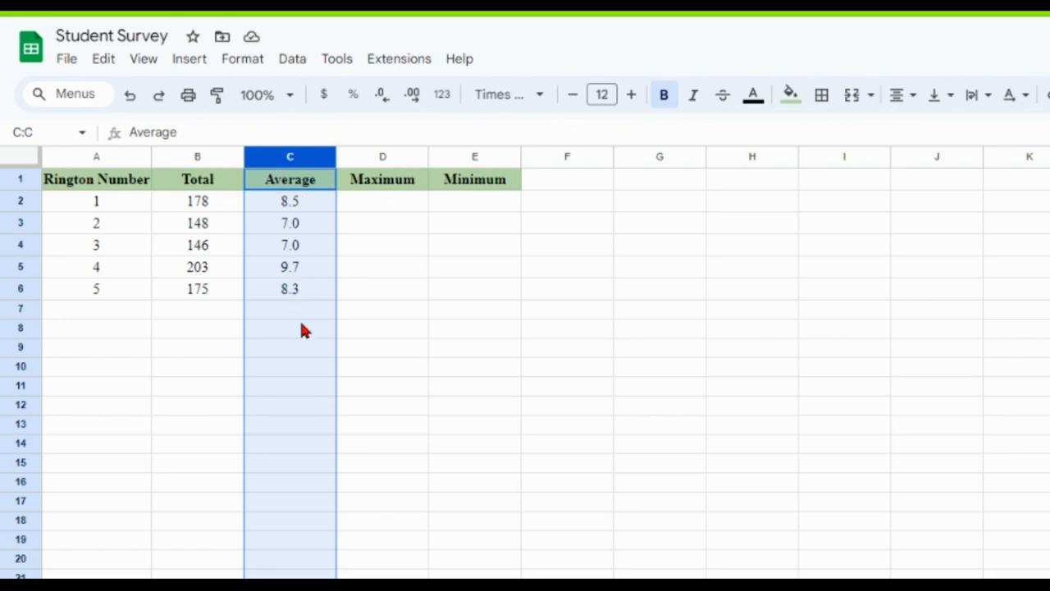
click(300, 297)
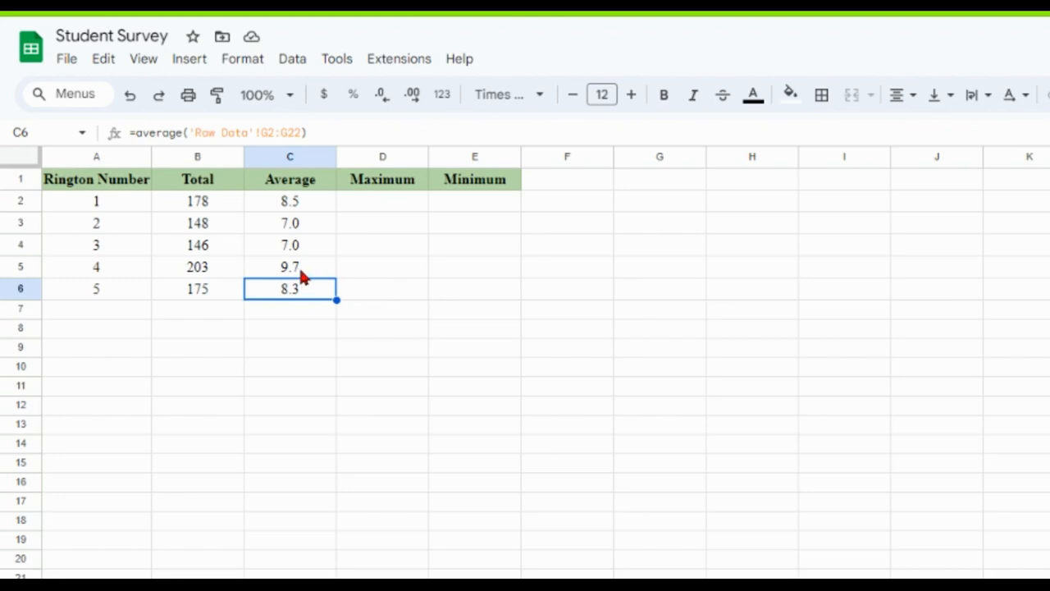
In cell D2, find the first ringtone's highest rating with the formula =max('Raw Data'!C2:C22).
click(379, 207)
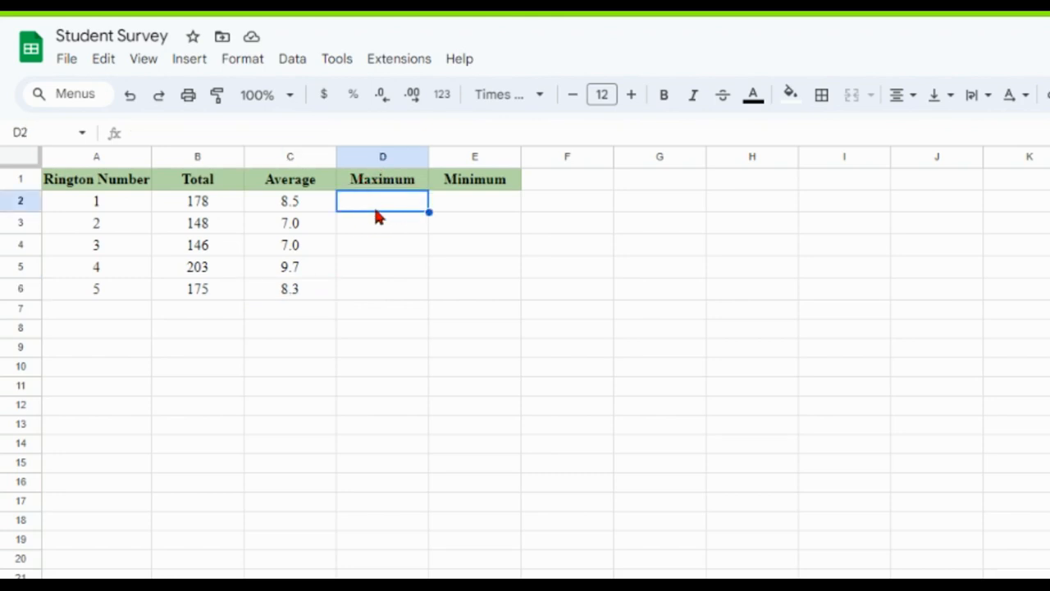
text(=max)
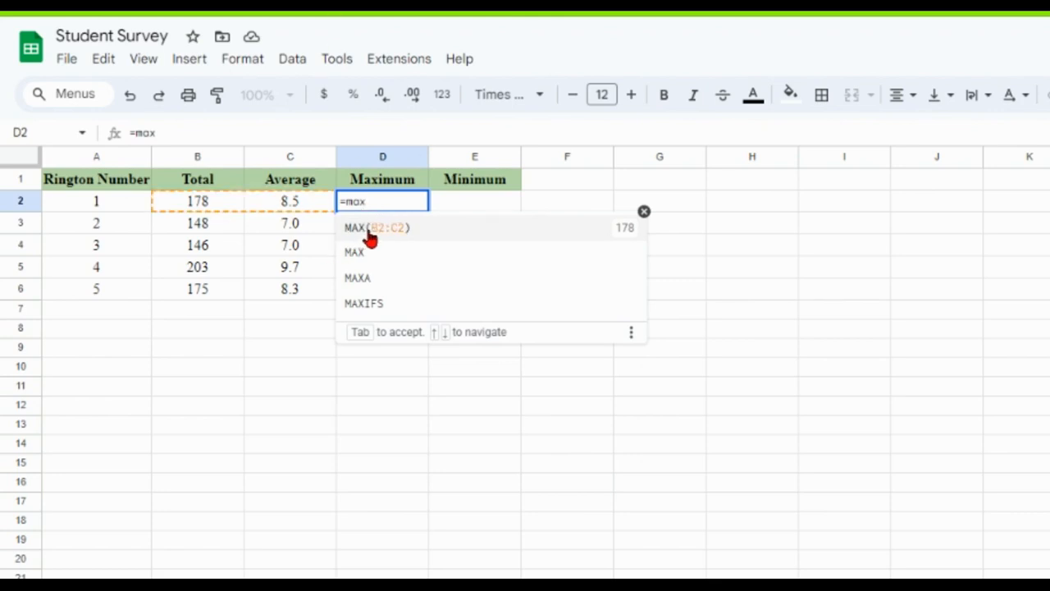
text(()
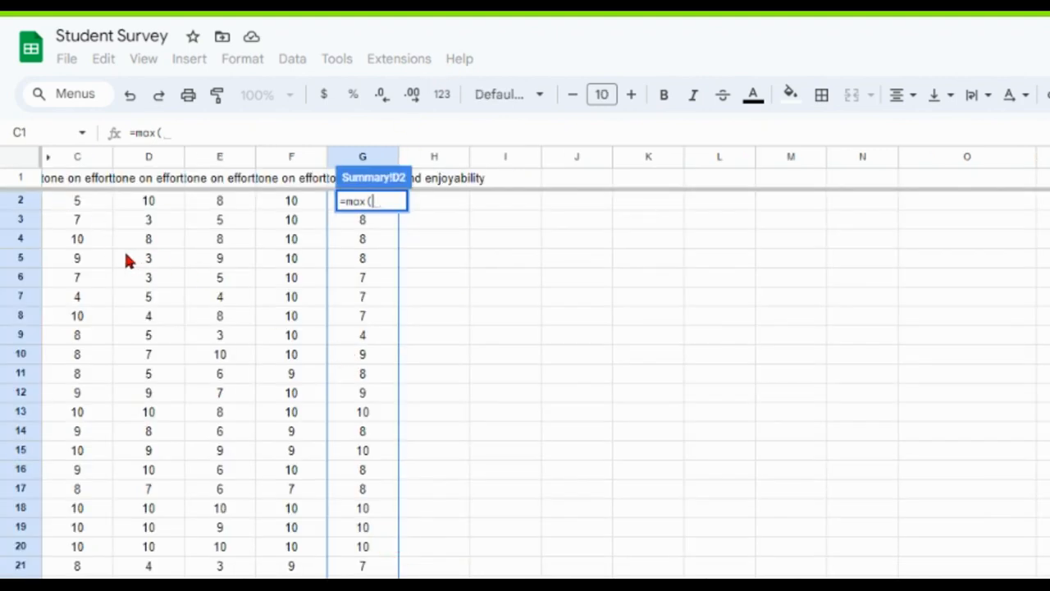
drag(92, 202, 71, 583)
text())
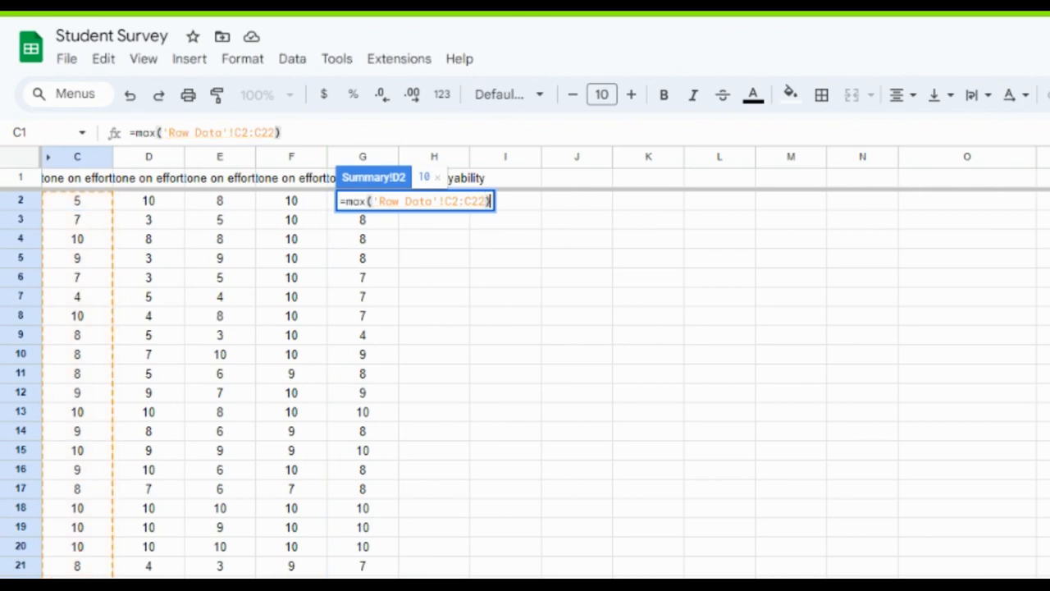
key(Return)
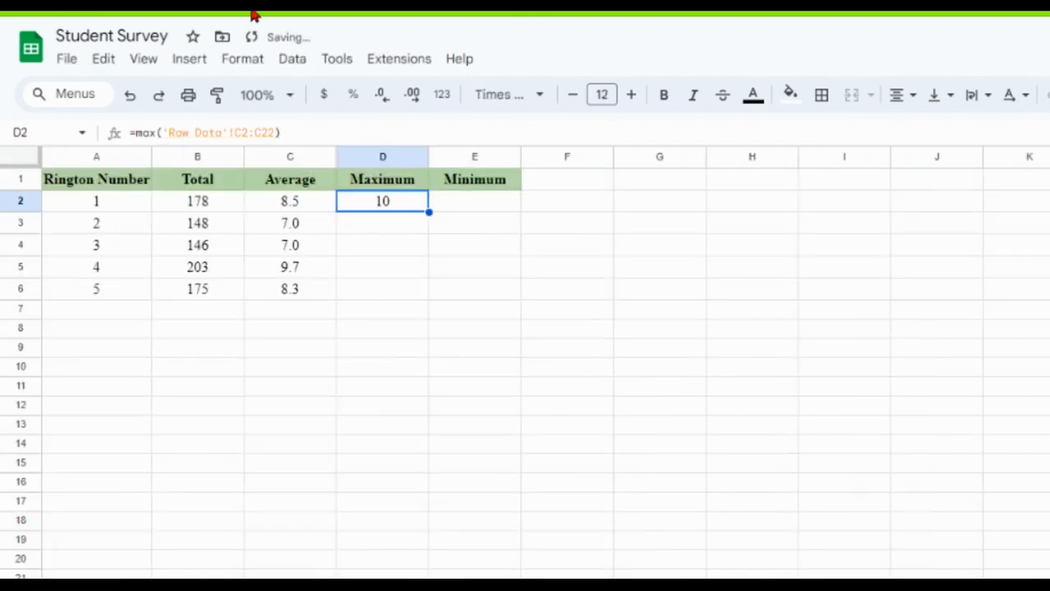
In cell D3, find the second ringtone's highest rating with the formula =max('Raw Data'!D2:D22).
click(366, 233)
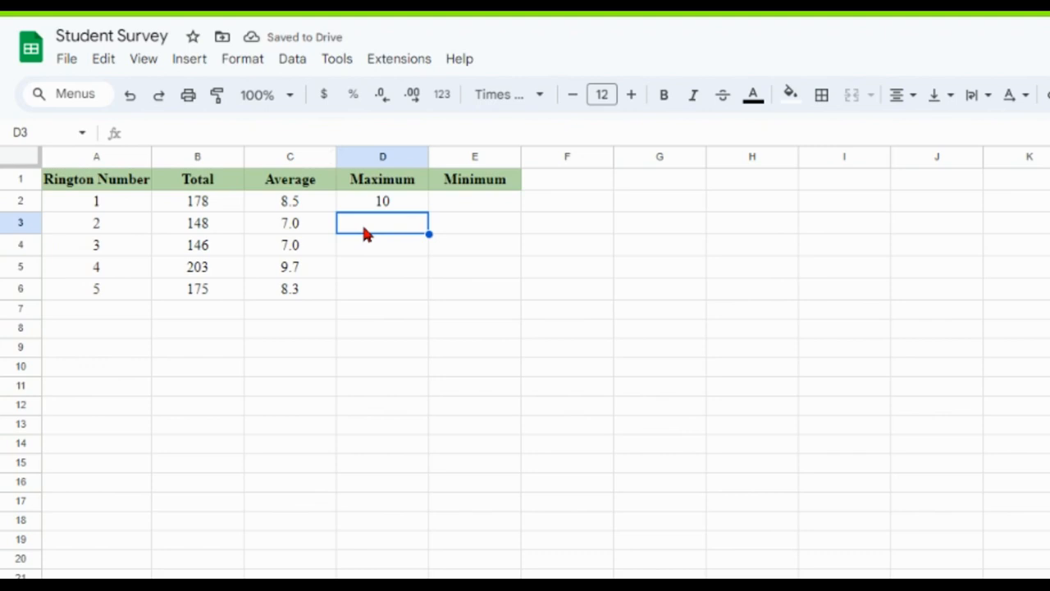
text(=ma)
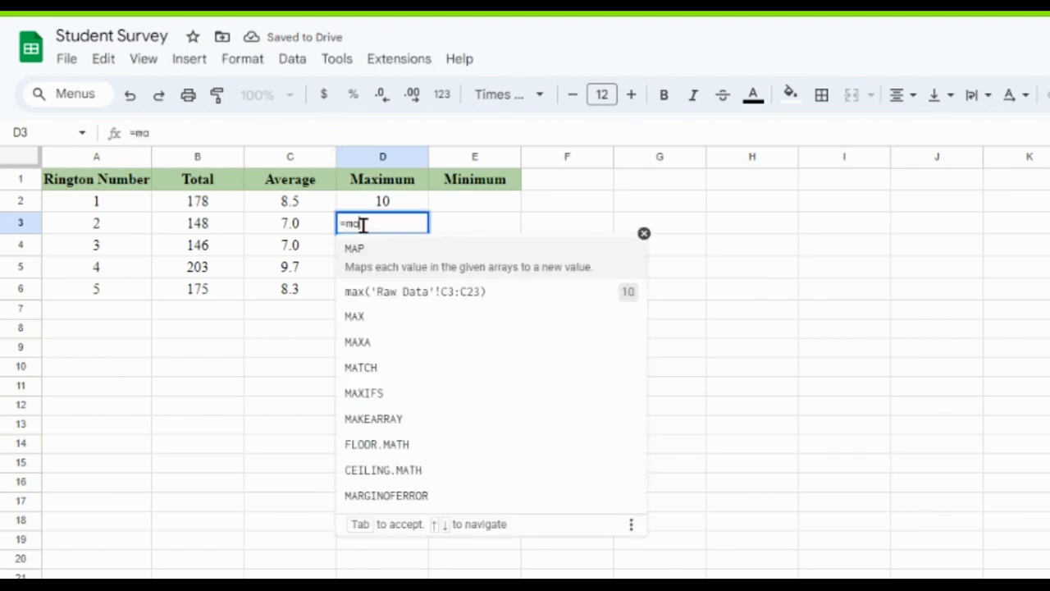
text(x()
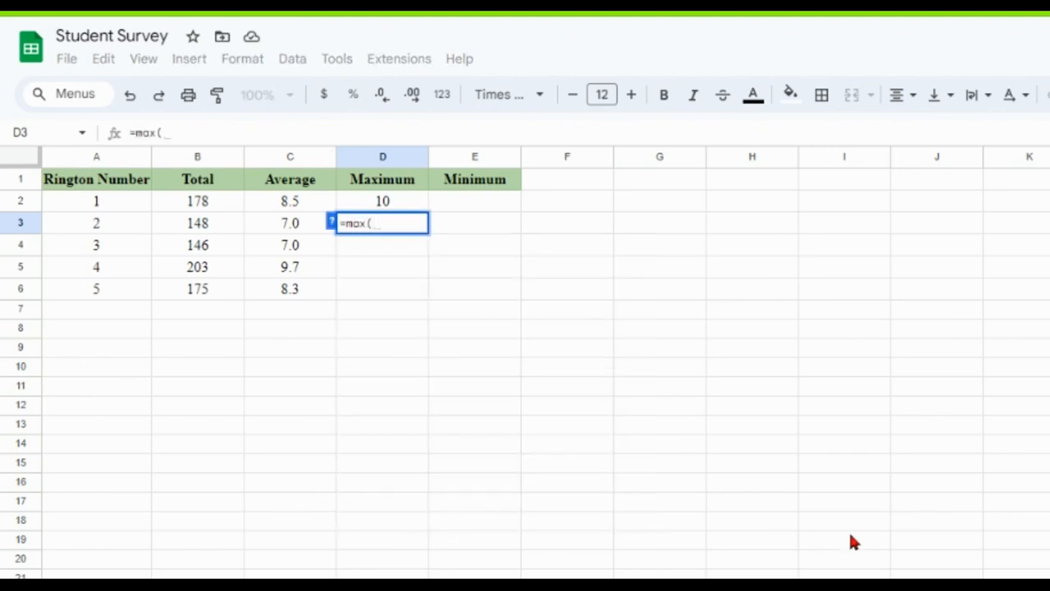
click(361, 586)
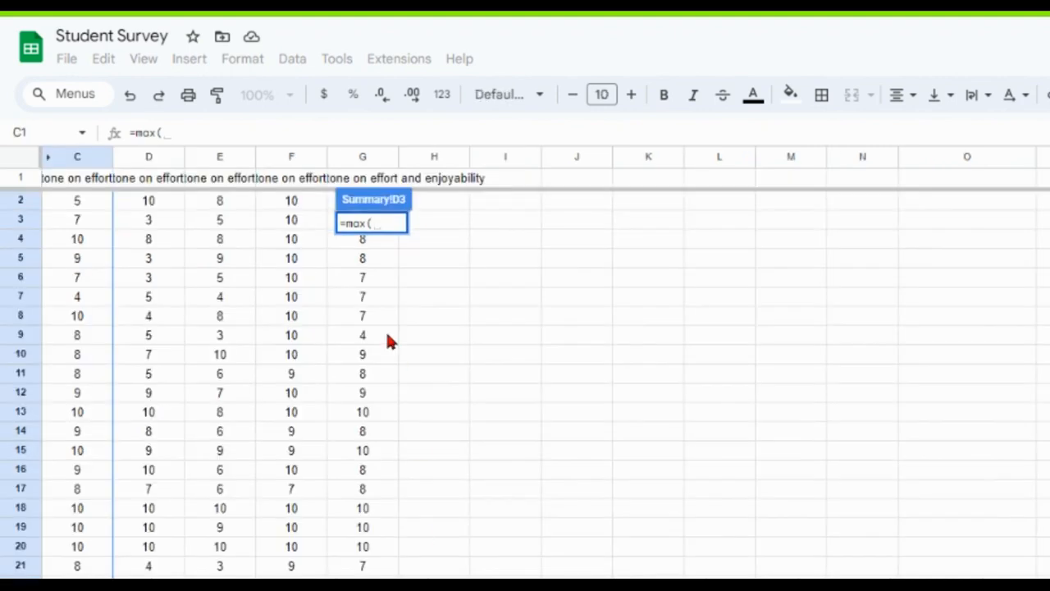
drag(148, 201, 138, 579)
text())
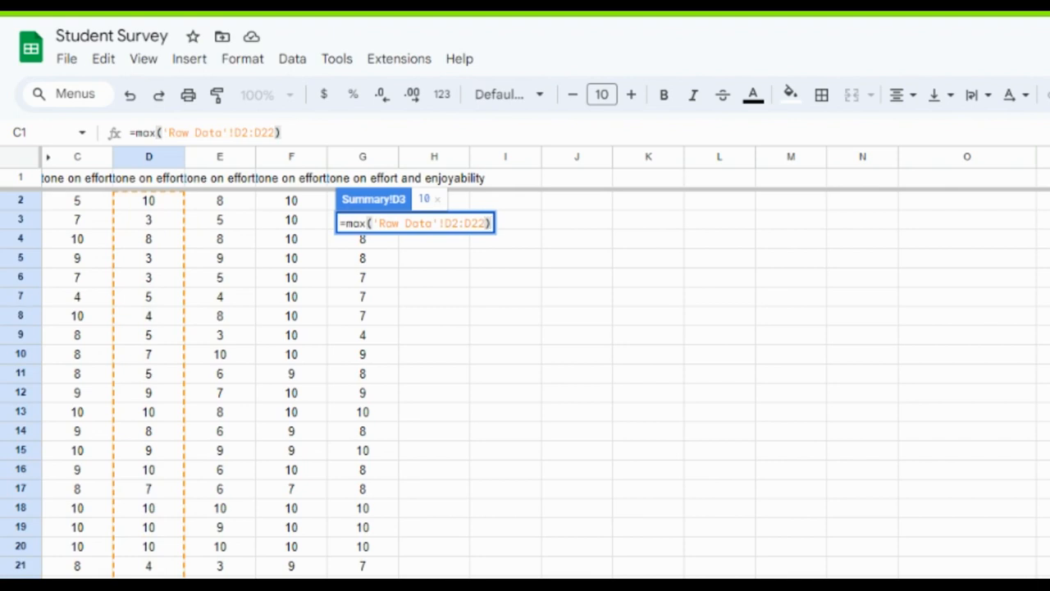
key(Return)
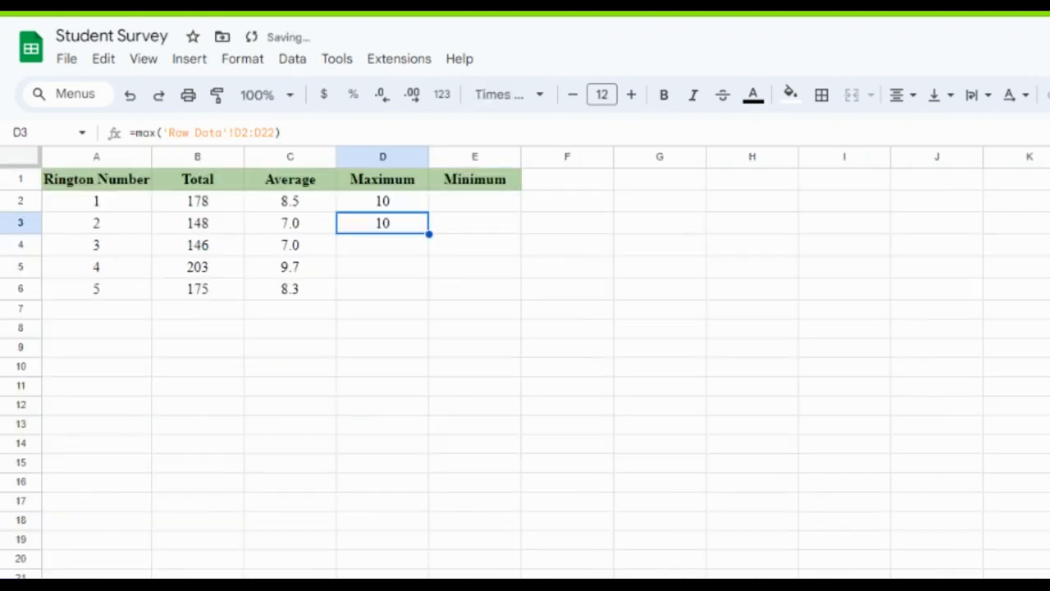
In cell D4, find the third ringtone's highest rating with the formula =max('Raw Data'!E2:E22).
click(339, 251)
text(=max)
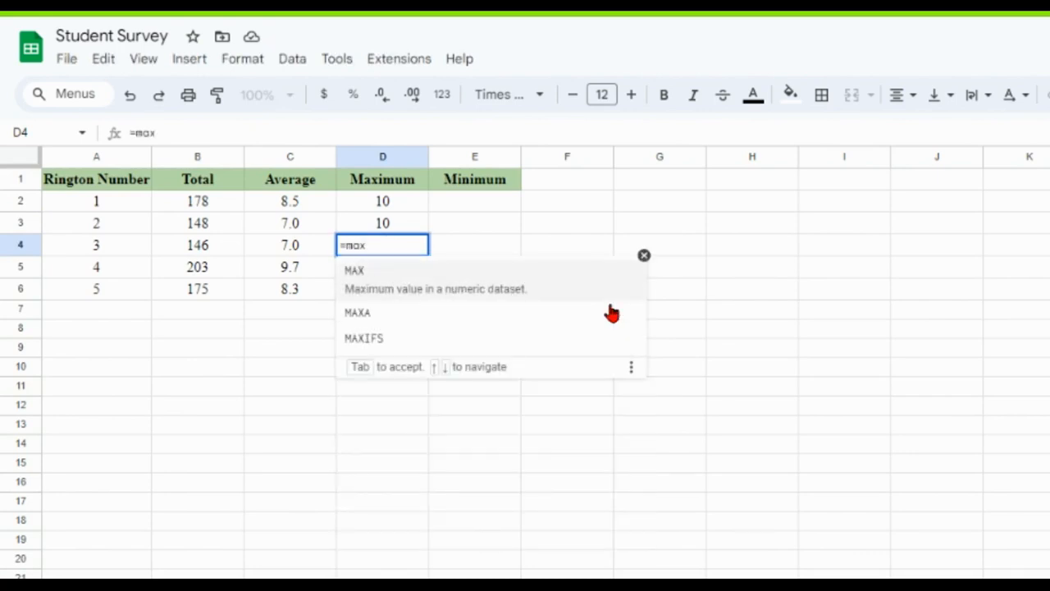
text(()
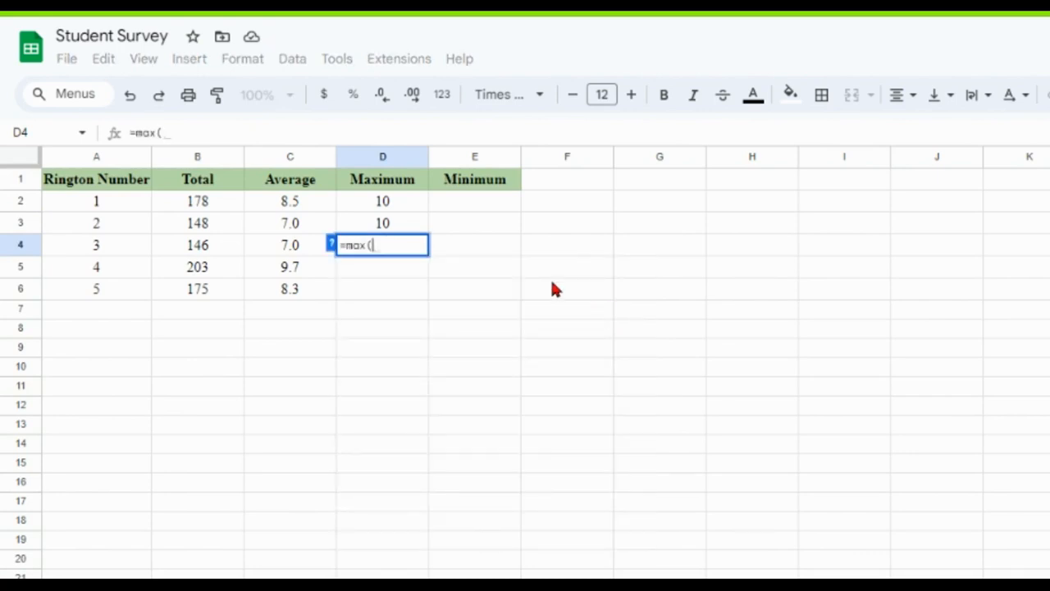
click(115, 584)
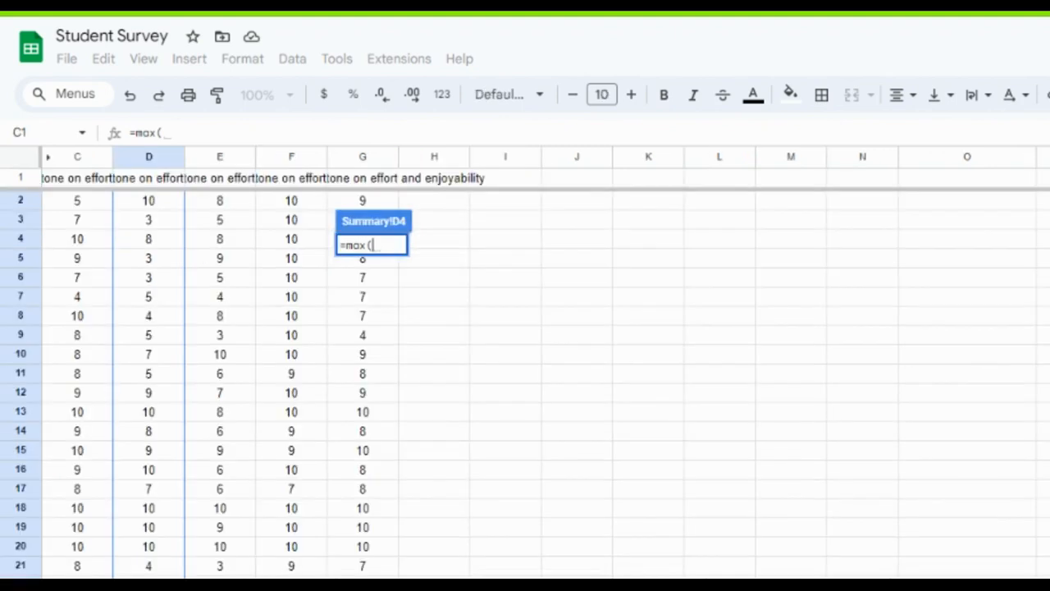
drag(239, 200, 230, 584)
text())
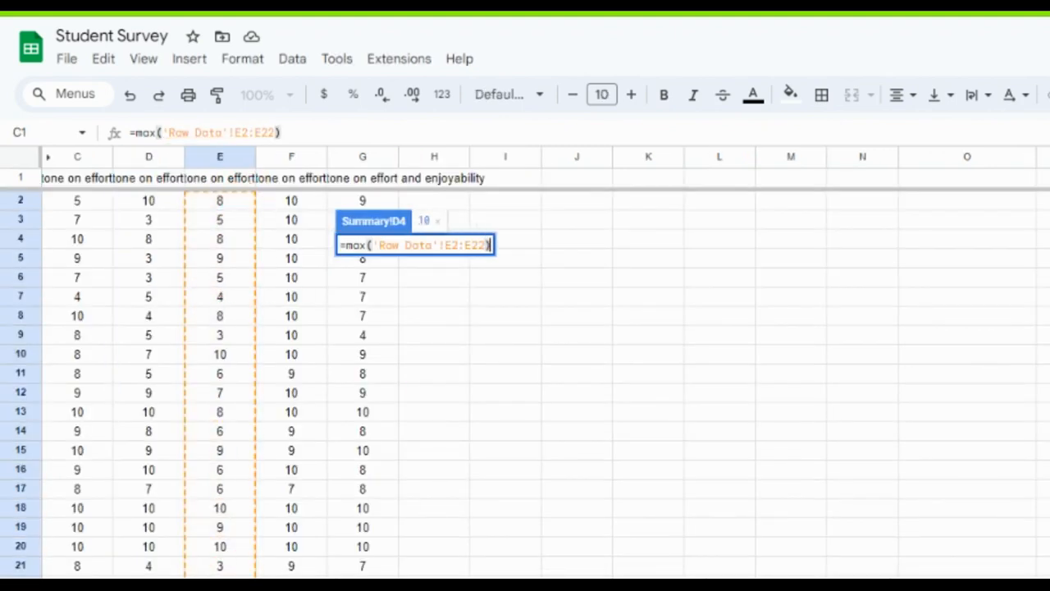
key(Return)
In cell D5, find the fourth ringtone's highest rating with the formula =max('Raw Data'!F2:F22).
click(391, 271)
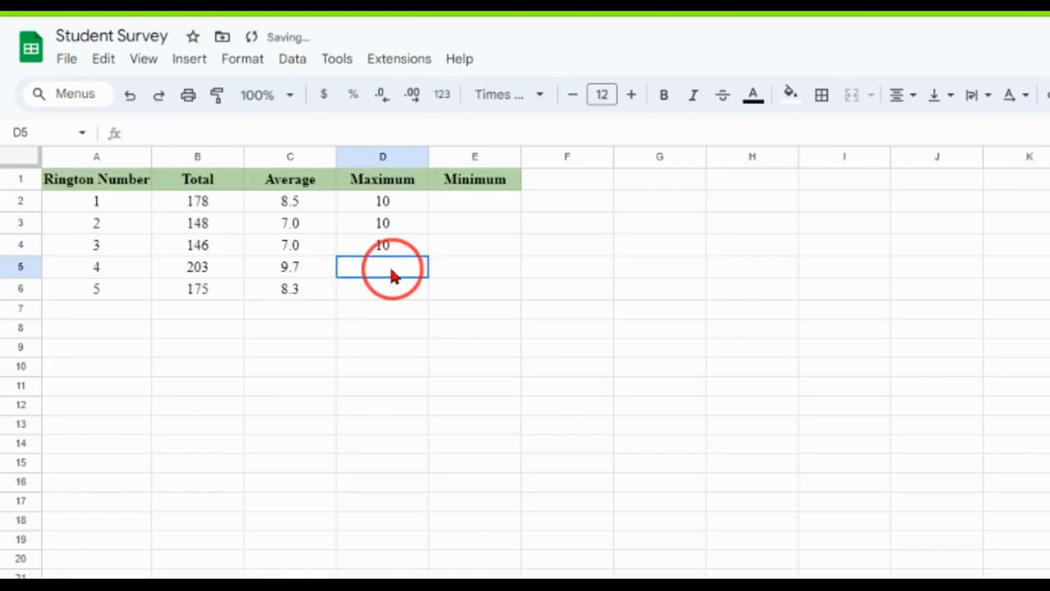
text(=)
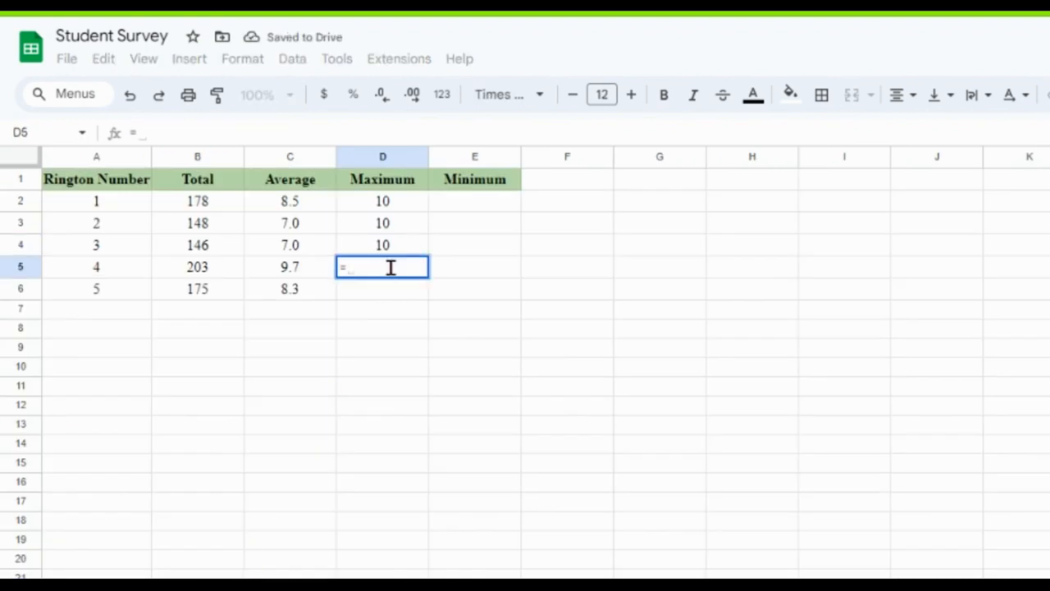
text(max()
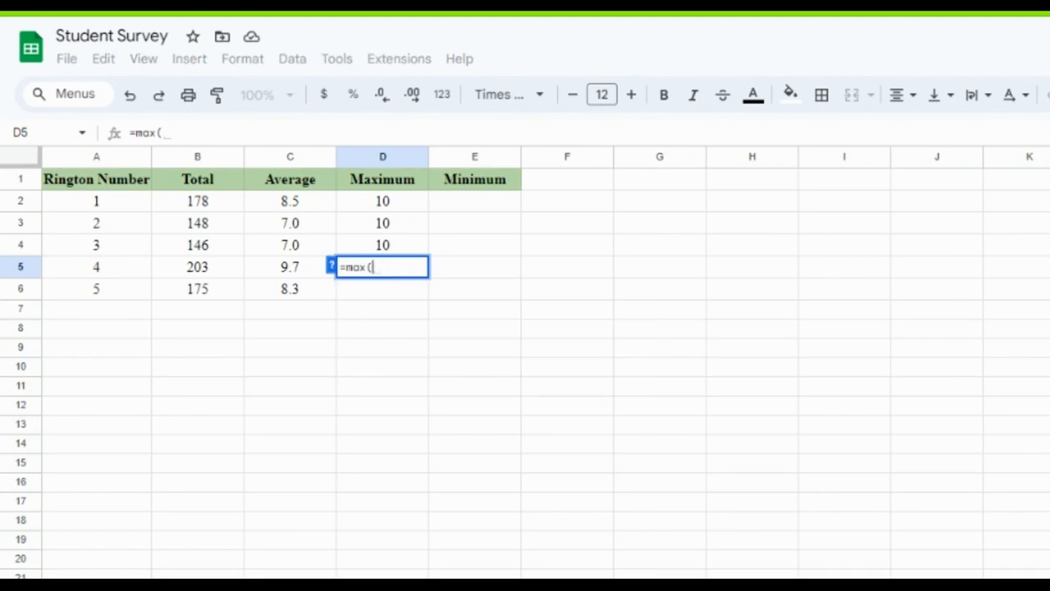
click(139, 584)
drag(297, 200, 290, 577)
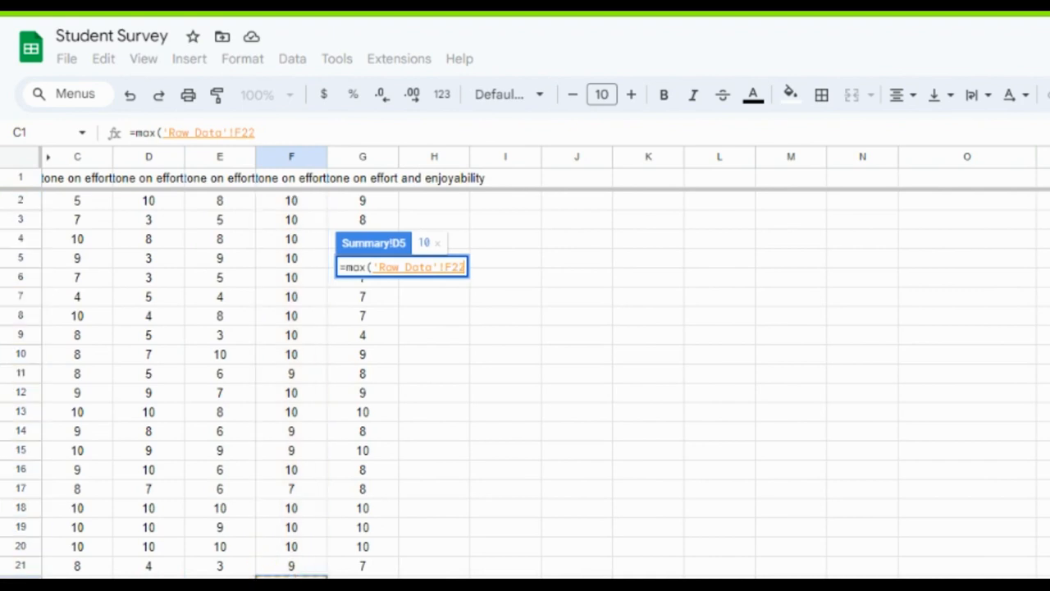
shift+click(308, 201)
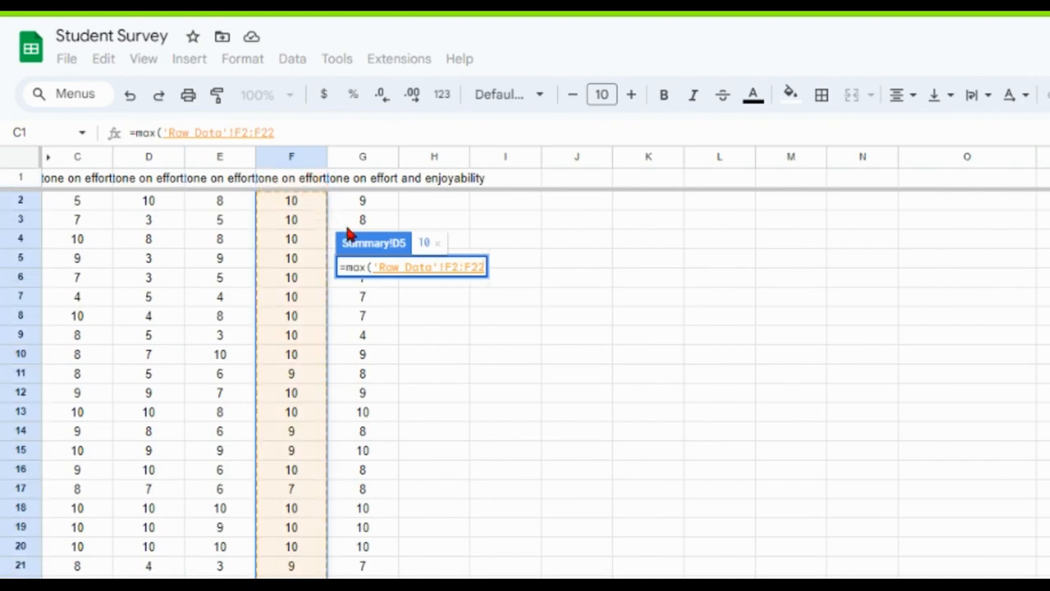
text())
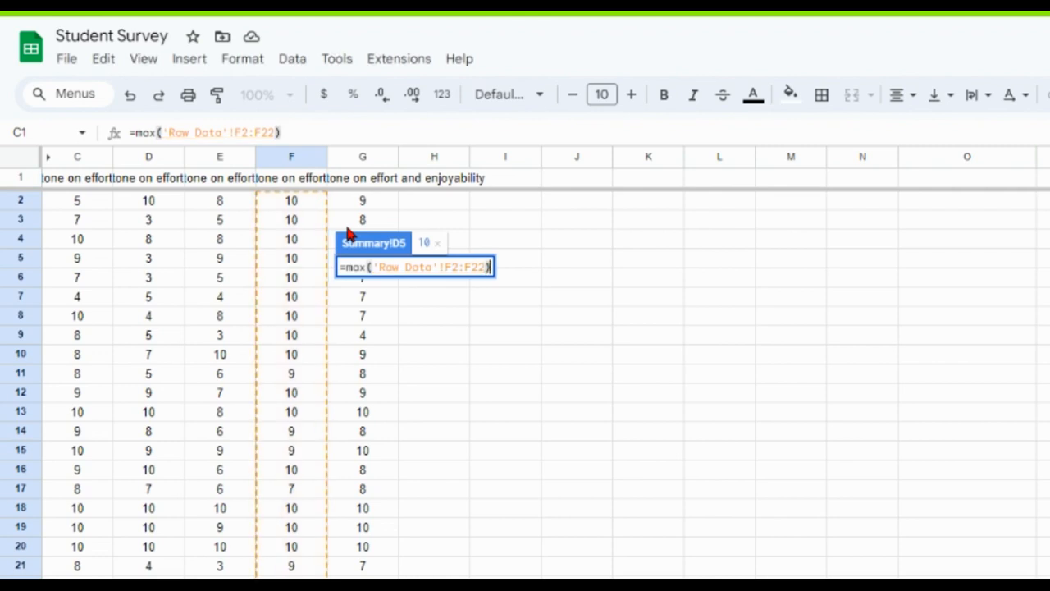
key(Return)
In cell D6, find the fifth ringtone's highest rating with the formula =max('Raw Data'!G2:G22).
click(384, 289)
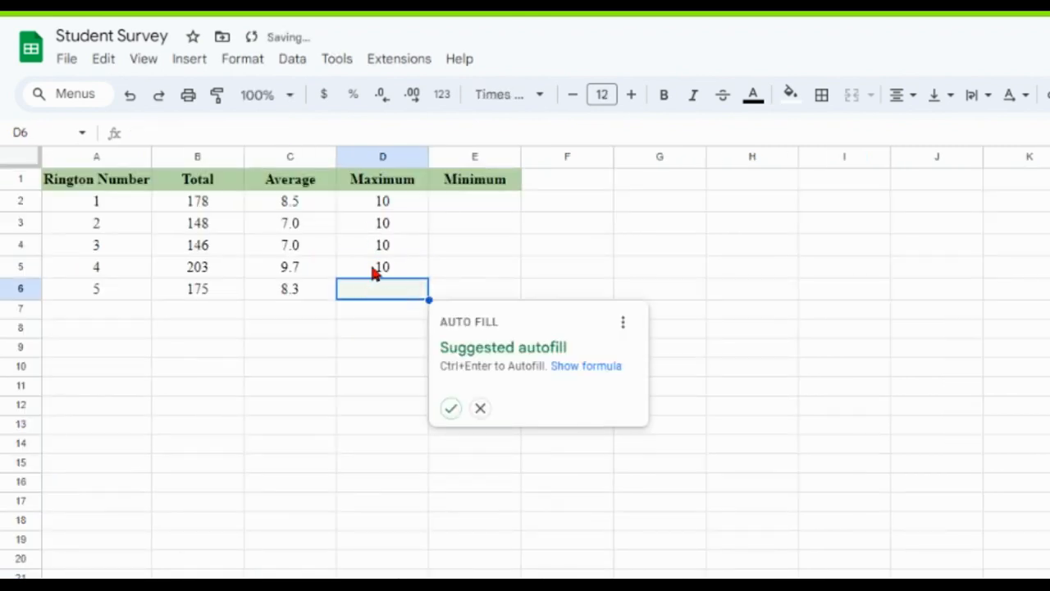
text(=max()
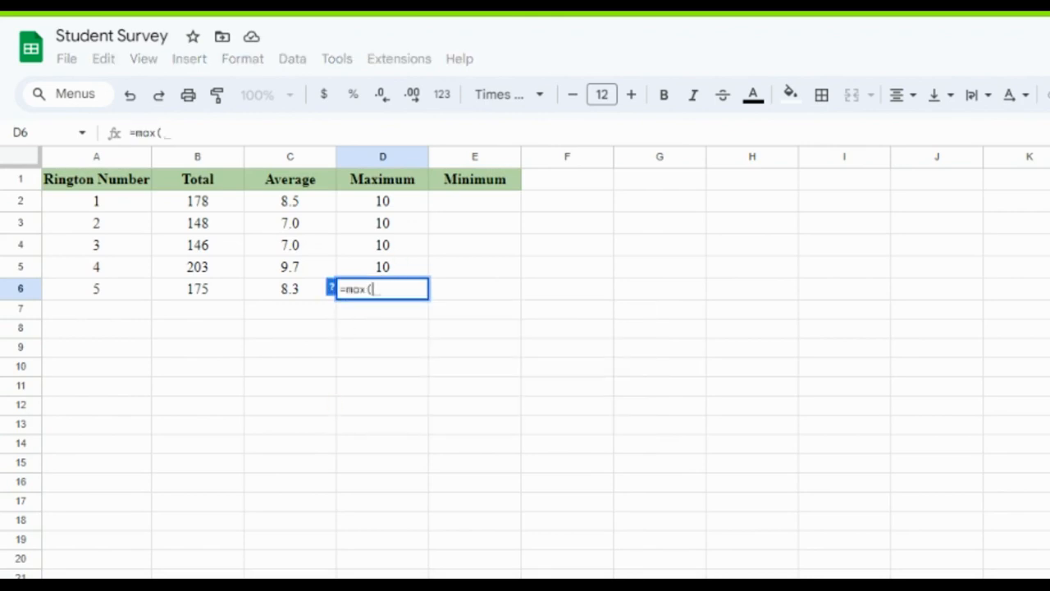
click(283, 586)
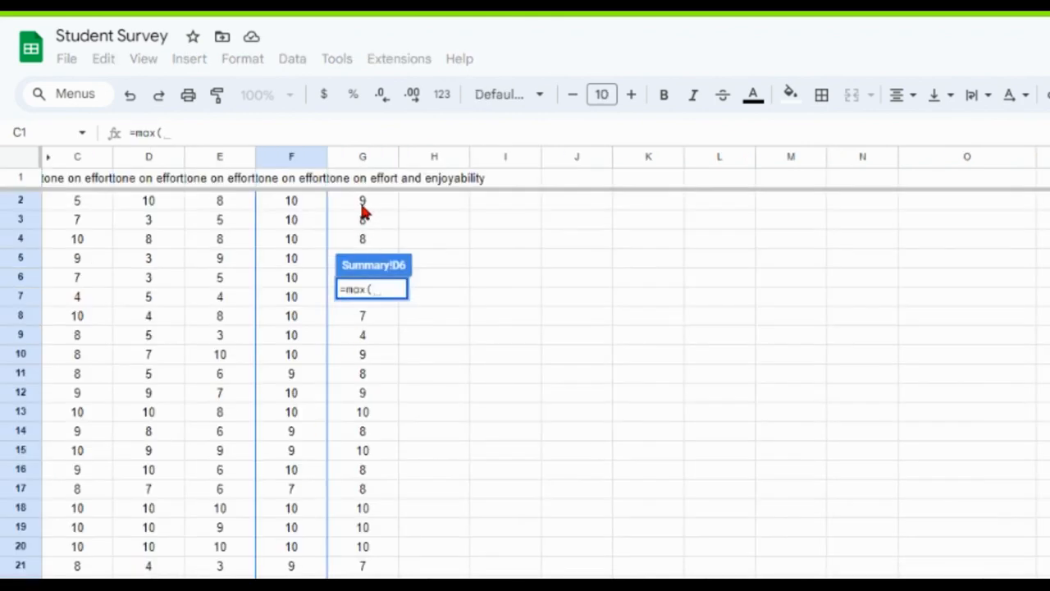
drag(362, 202, 361, 574)
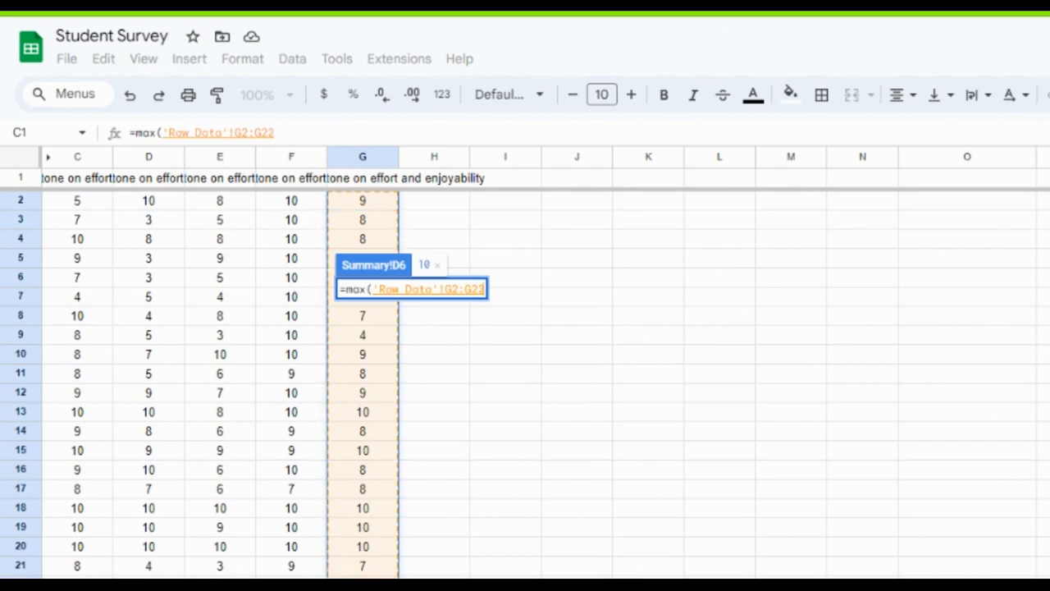
text())
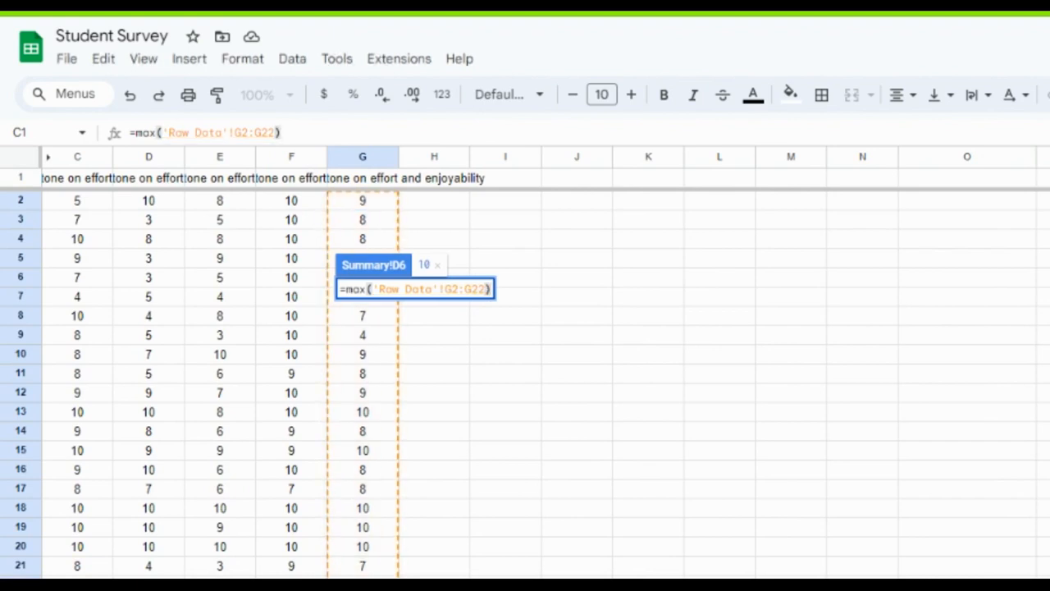
key(Return)
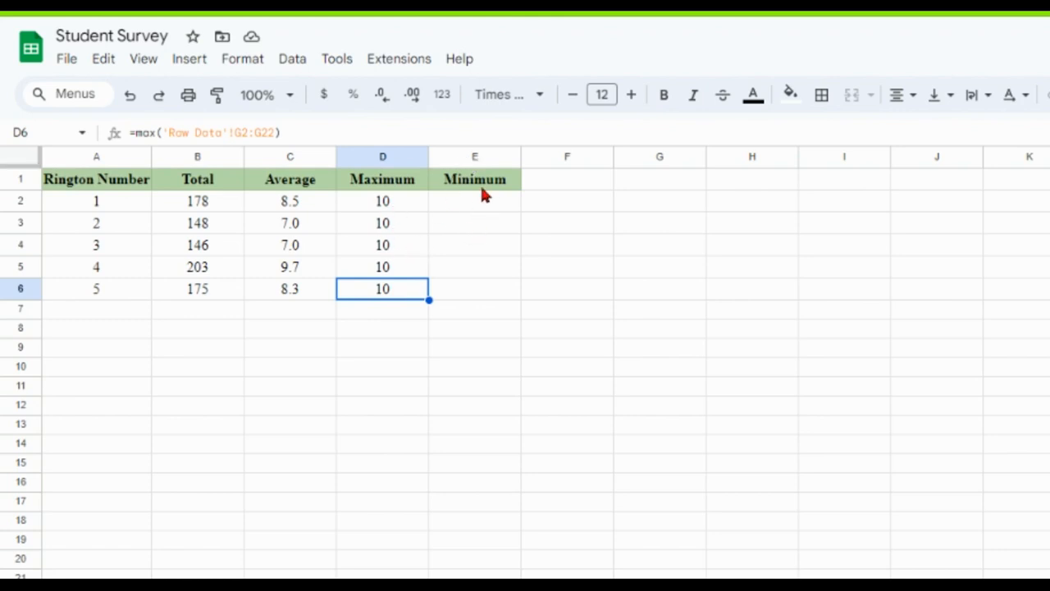
In cell E2, find the first ringtone's lowest rating with the formula =min('Raw Data'!C2:C22).
click(487, 211)
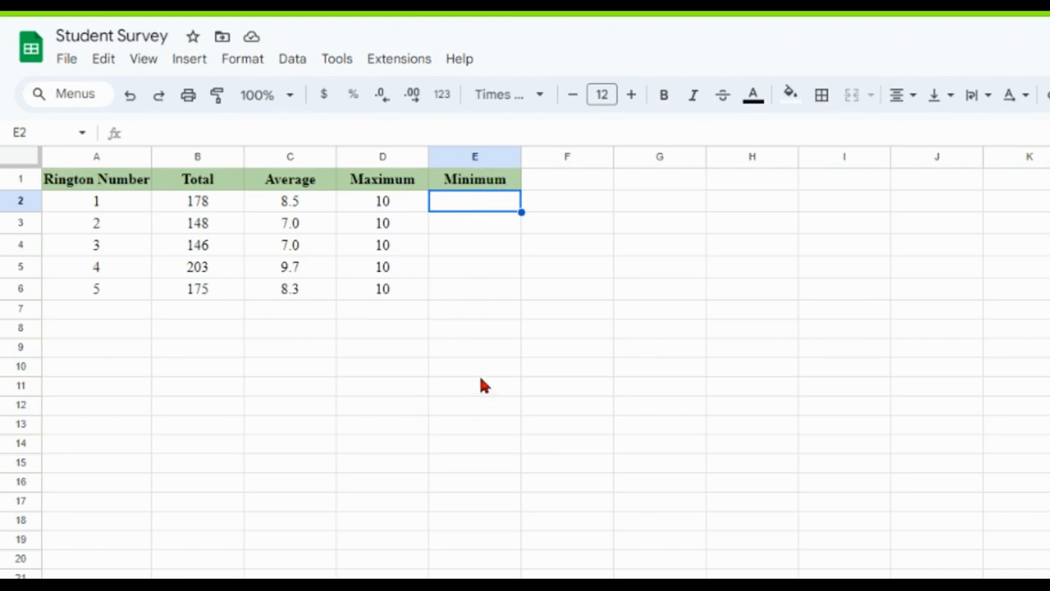
text(=mo)
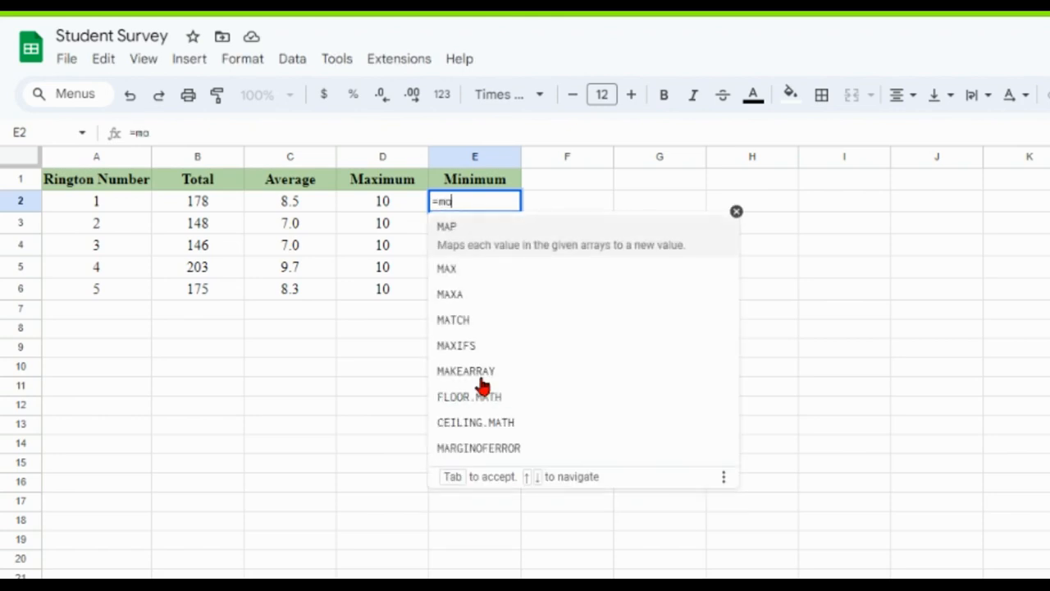
key(BackSpace)
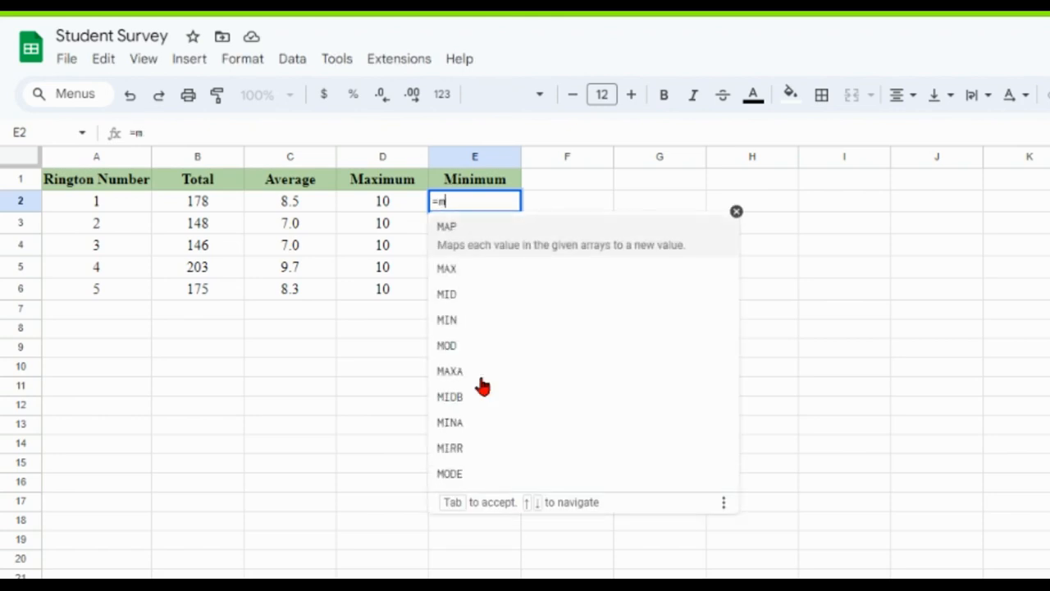
text(in)
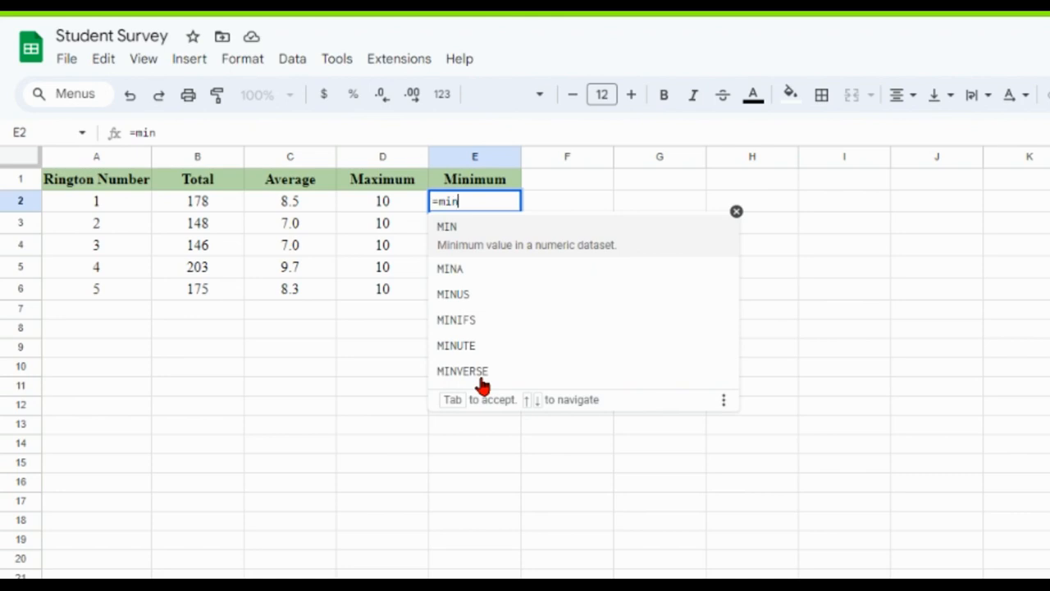
text(()
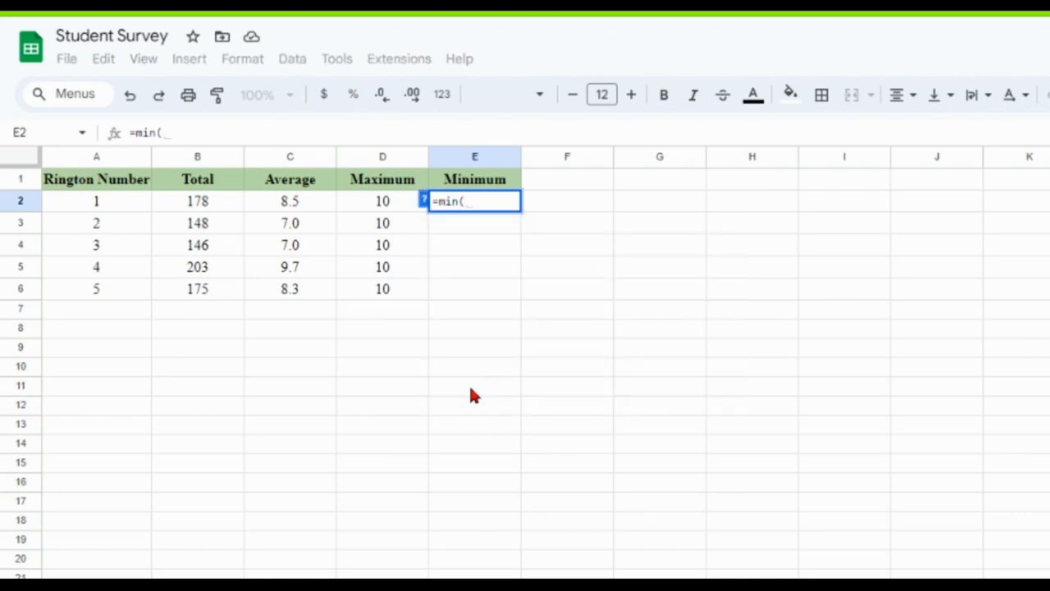
click(164, 584)
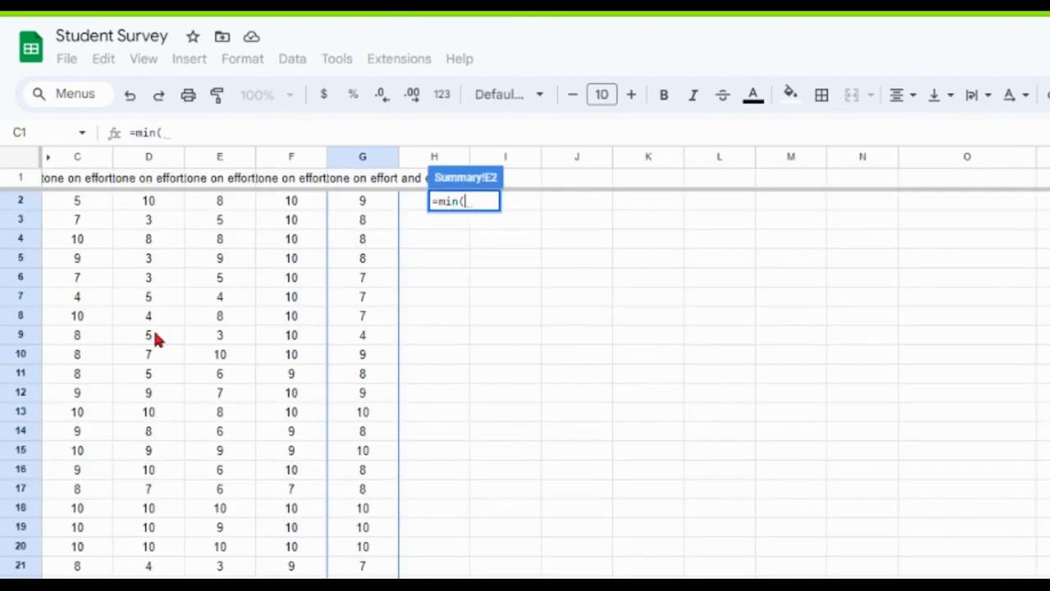
drag(77, 201, 77, 566)
text())
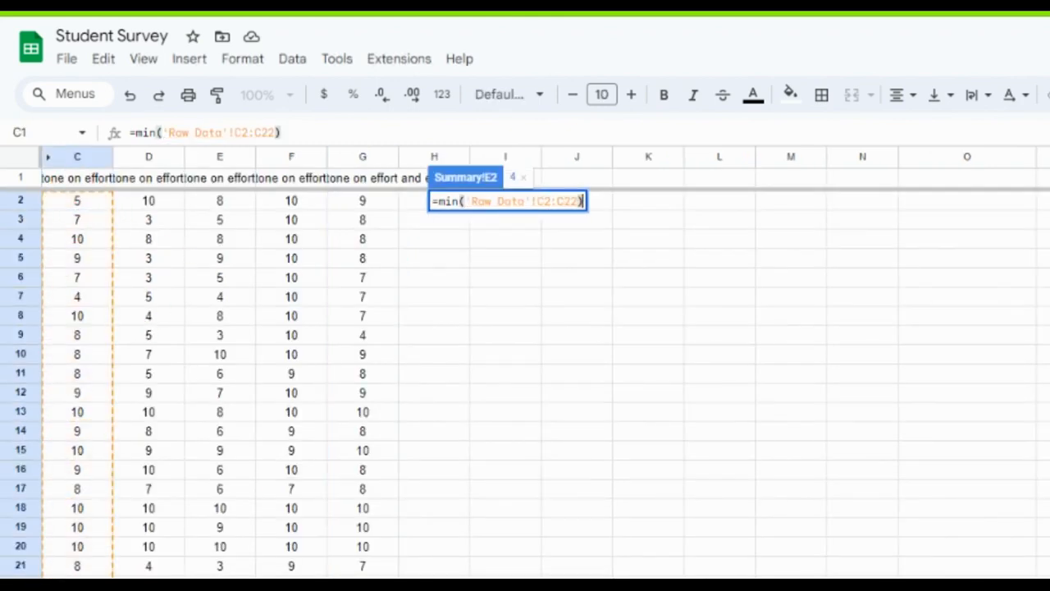
text())
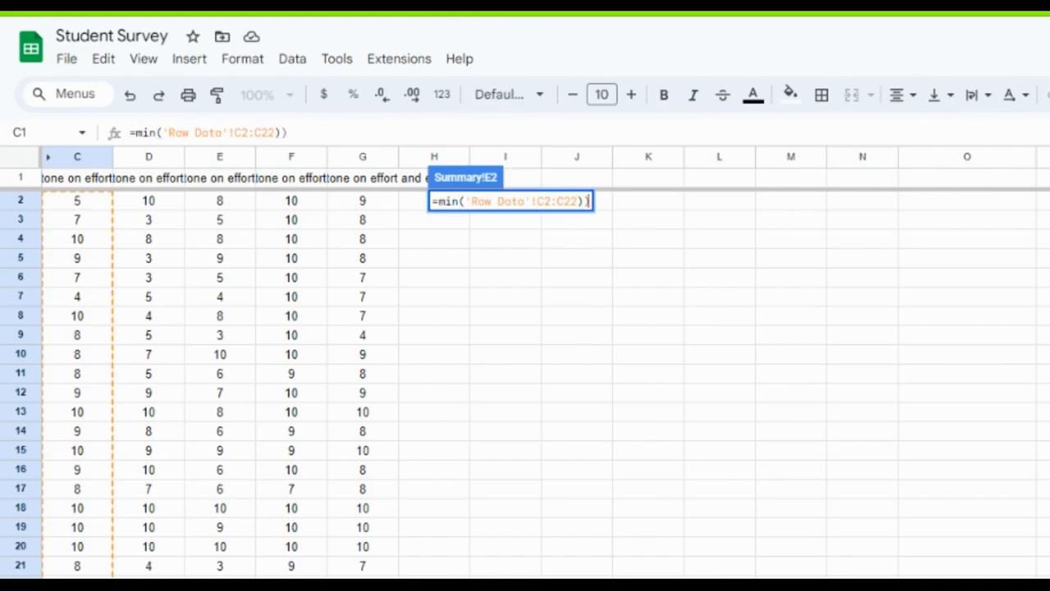
key(Return)
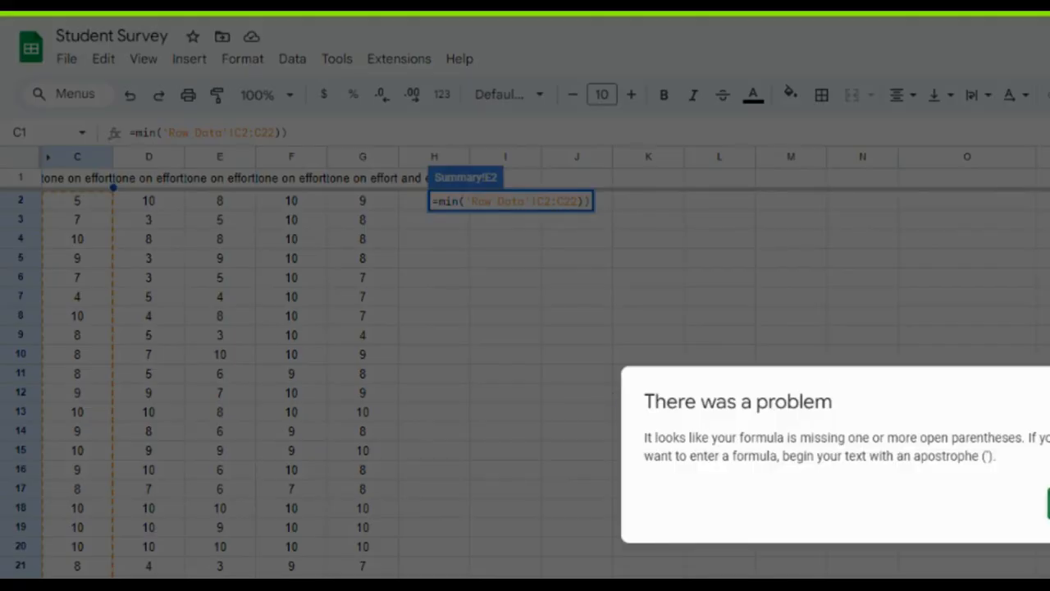
click(1048, 503)
key(BackSpace)
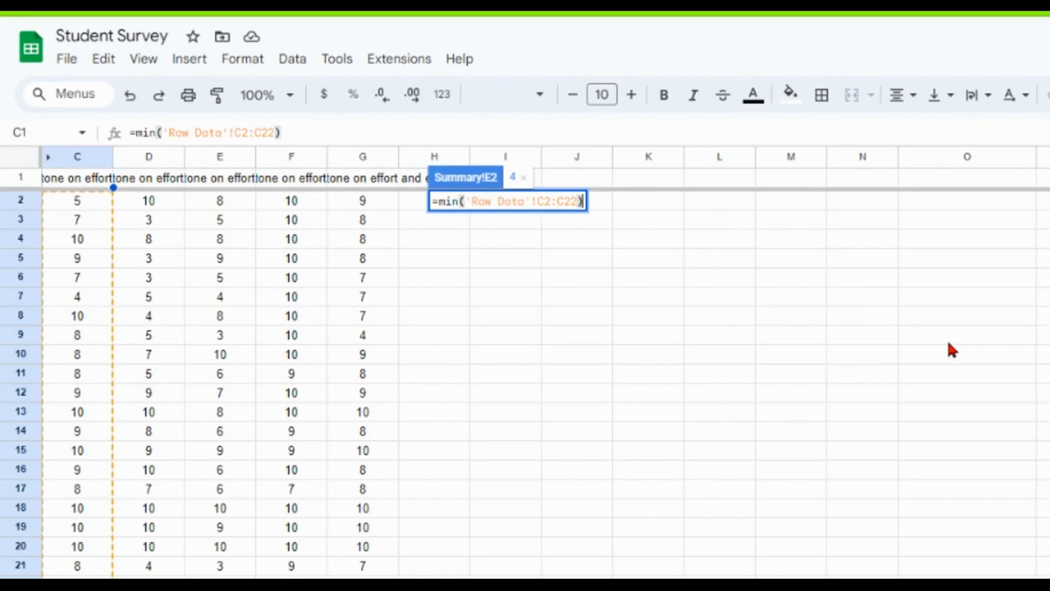
key(Return)
In cell E3, find the second ringtone's lowest rating with the formula =min('Raw Data'!D2:D22).
click(465, 228)
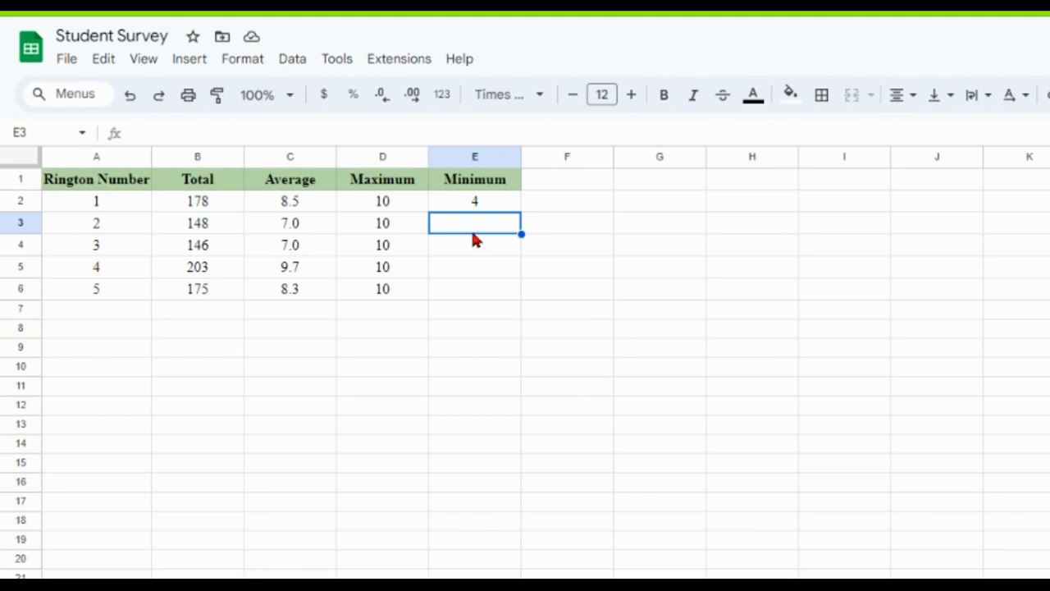
text(=min()
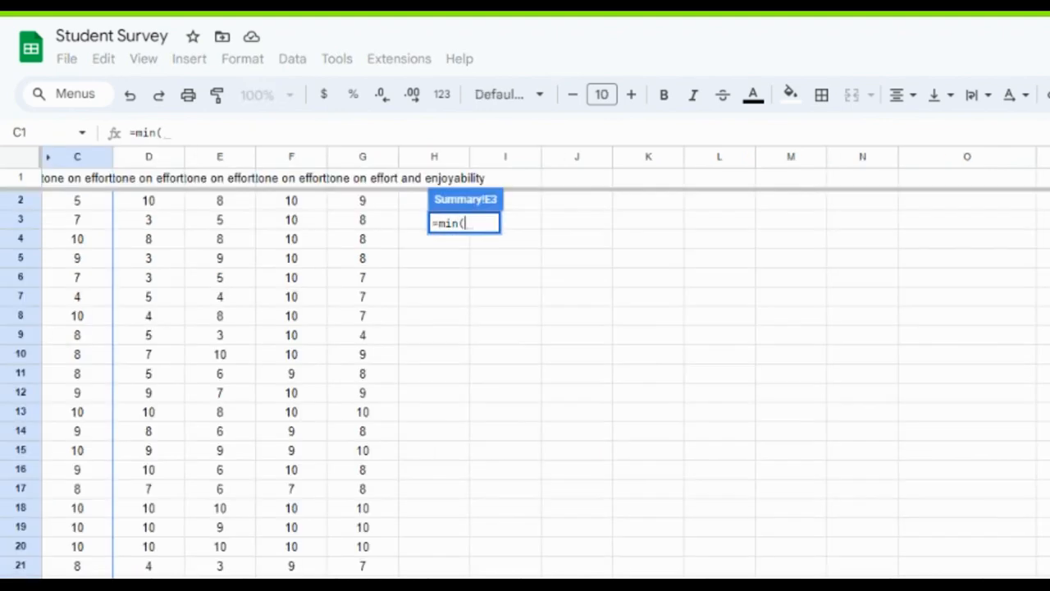
drag(151, 207, 146, 584)
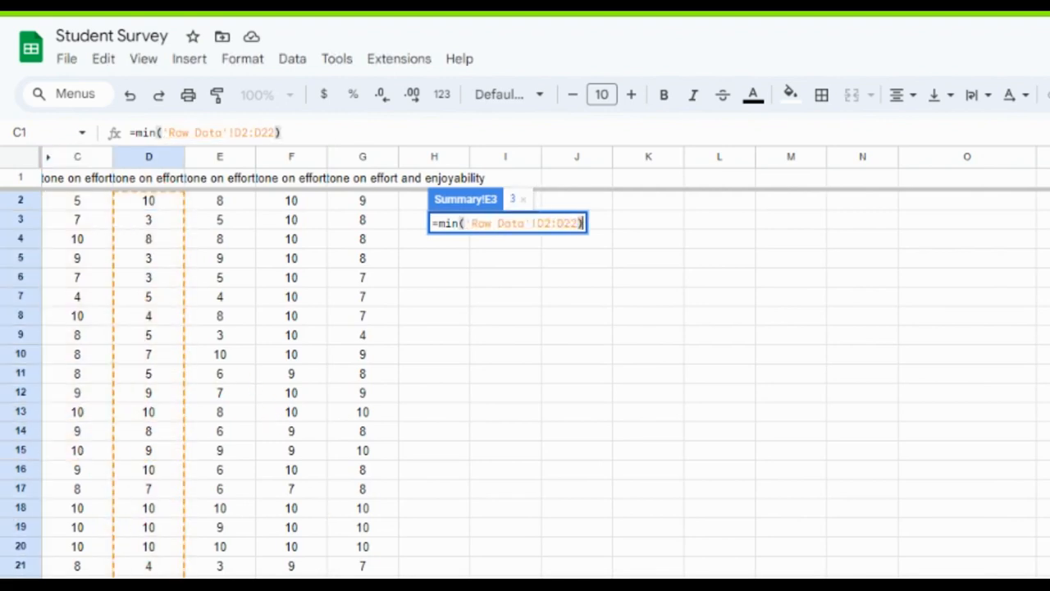
key(Return)
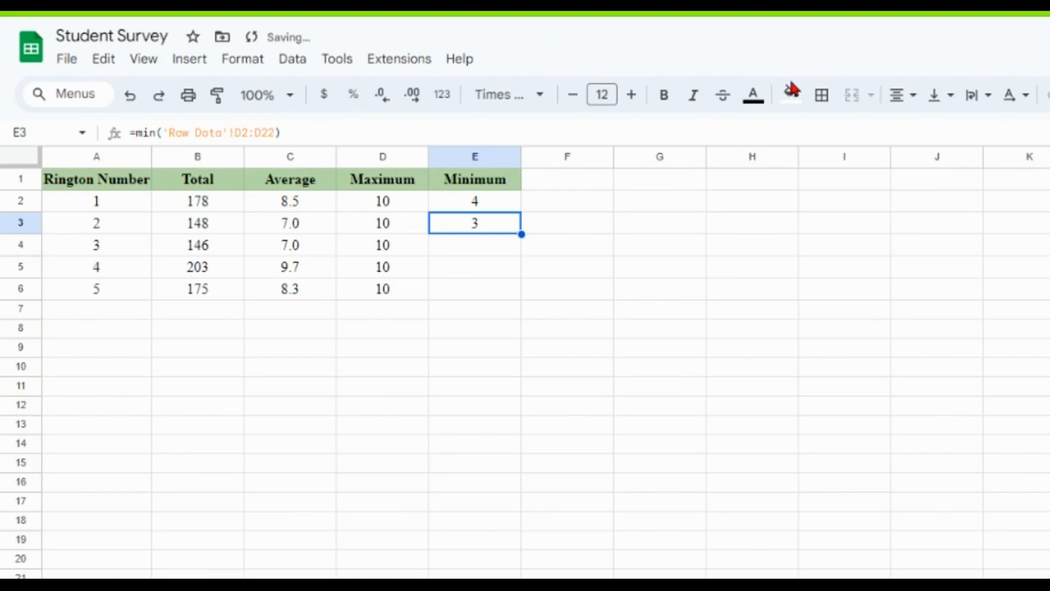
In cell E4, find the third ringtone's lowest rating with the formula =min('Raw Data'!E2:E22).
click(488, 246)
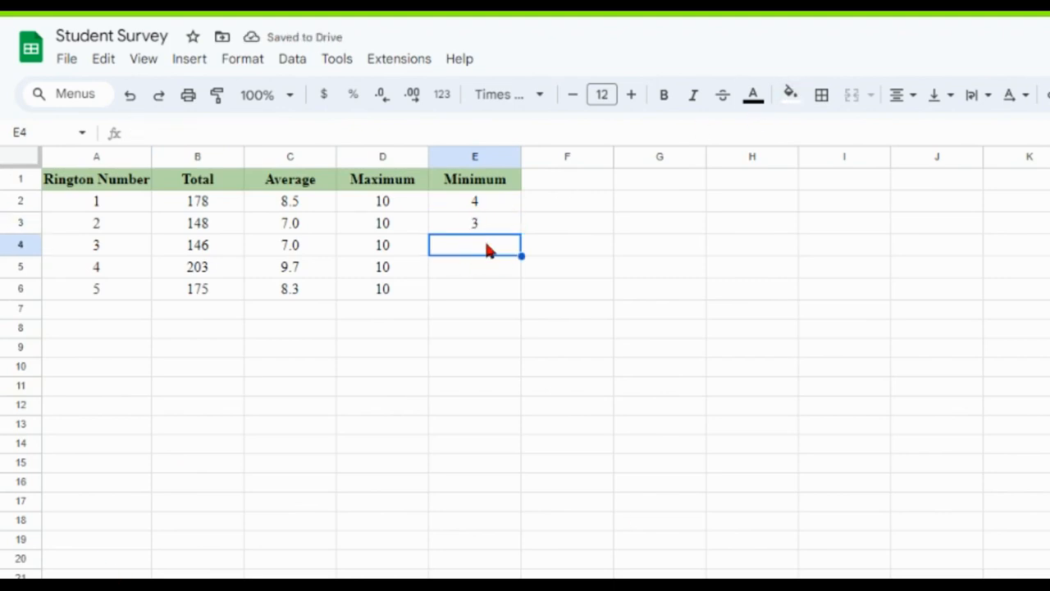
text(=min()
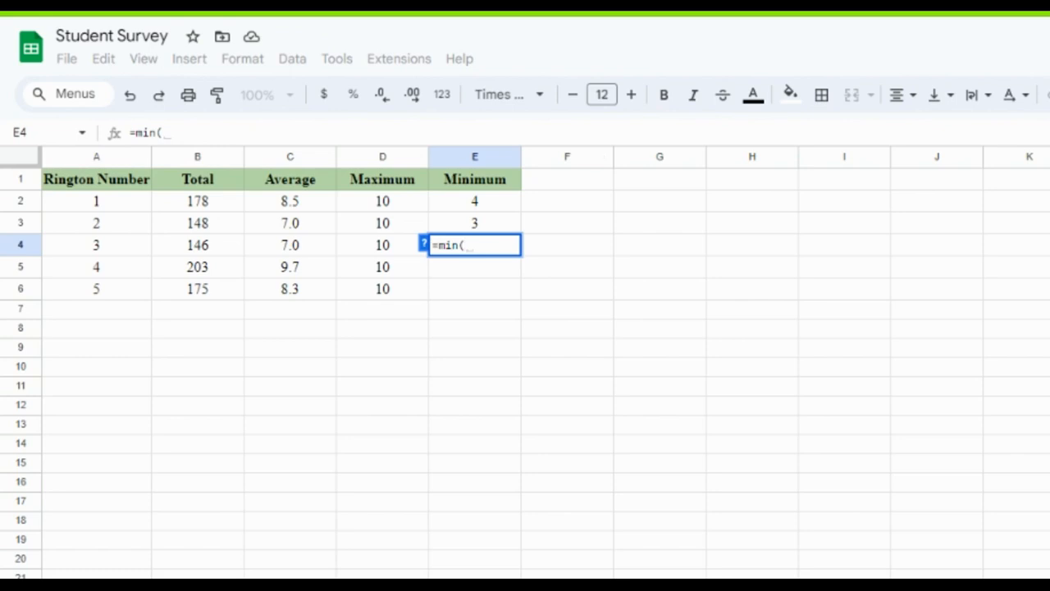
click(432, 574)
drag(220, 201, 205, 513)
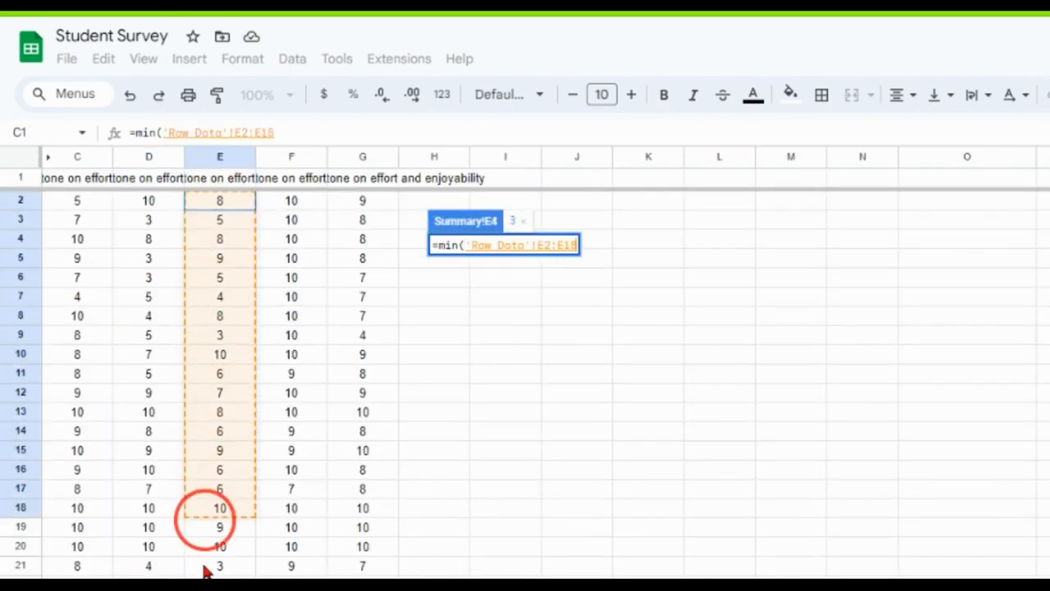
drag(205, 572, 207, 584)
text())
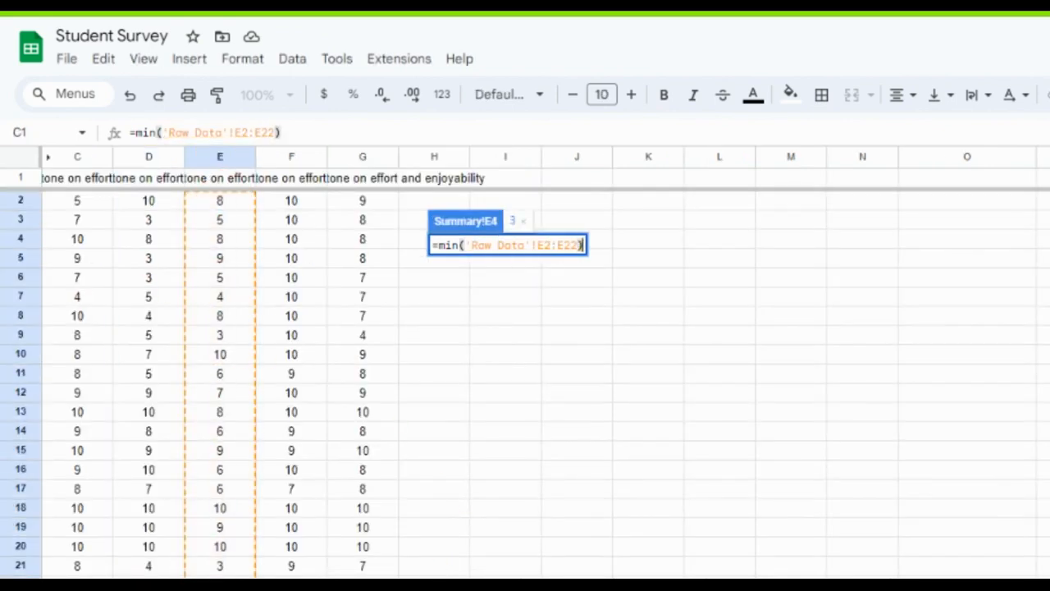
key(Return)
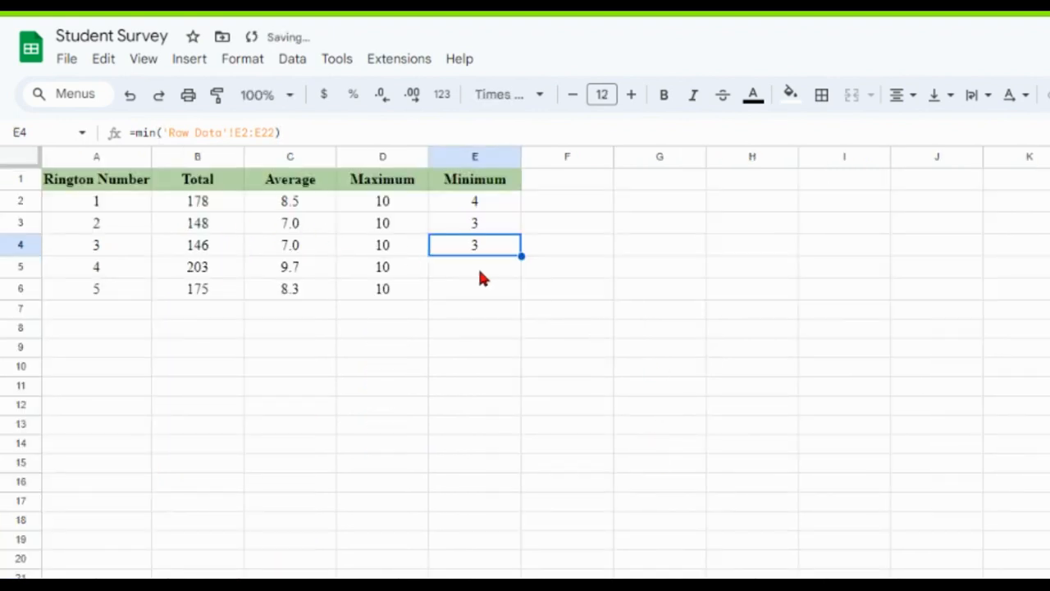
Try to calculate the fourth ringtone's lowest rating in cell E5 from range F2:F22 of the Raw Data sheet.
click(476, 270)
text(=)
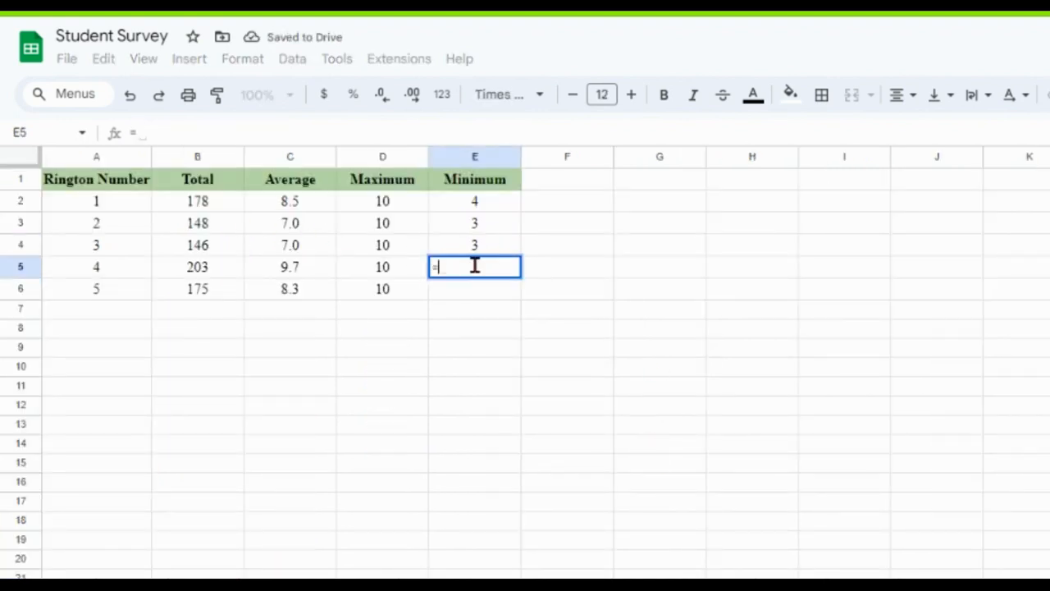
text(min()
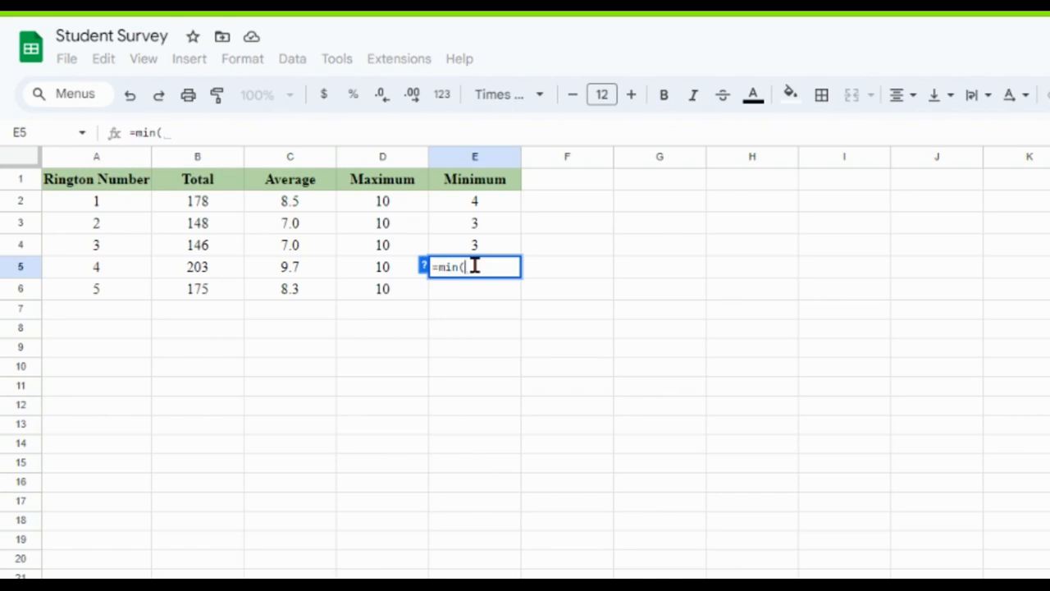
right_click(474, 266)
key(Escape)
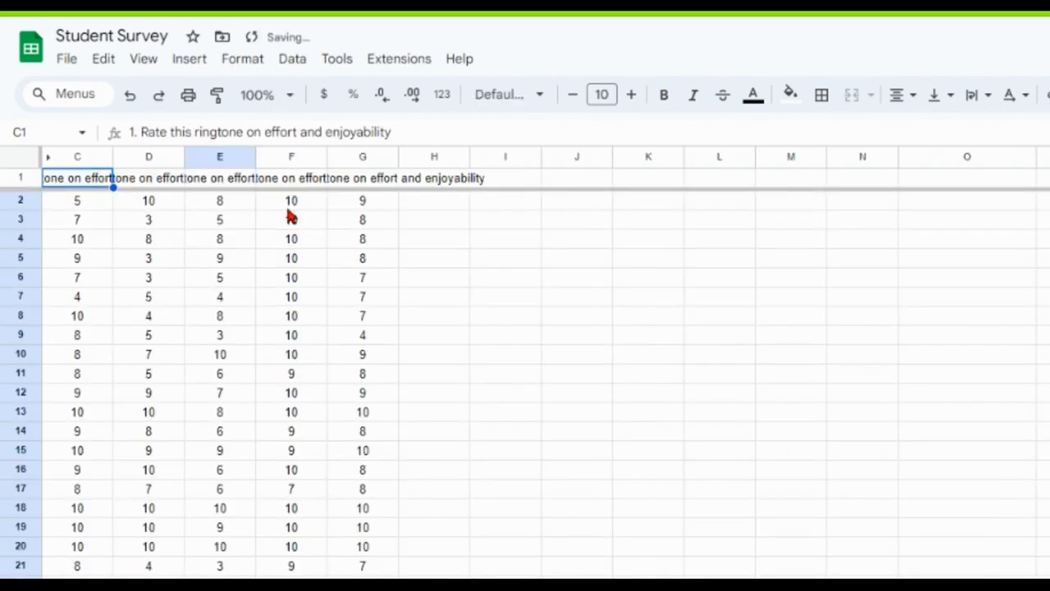
drag(292, 200, 291, 576)
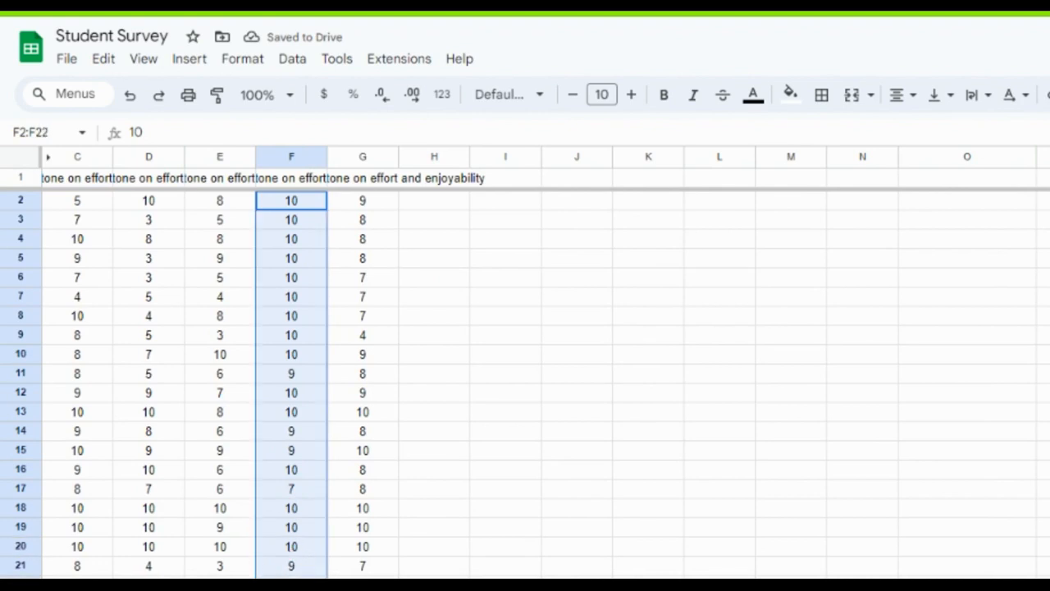
text())
key(Return)
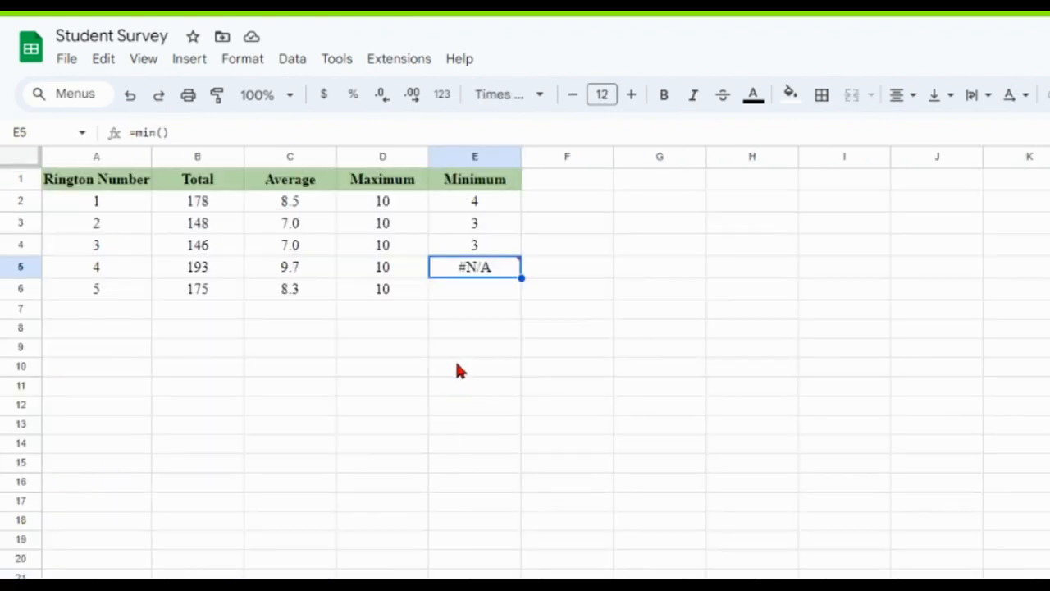
mouse_move(465, 278)
text(=min()
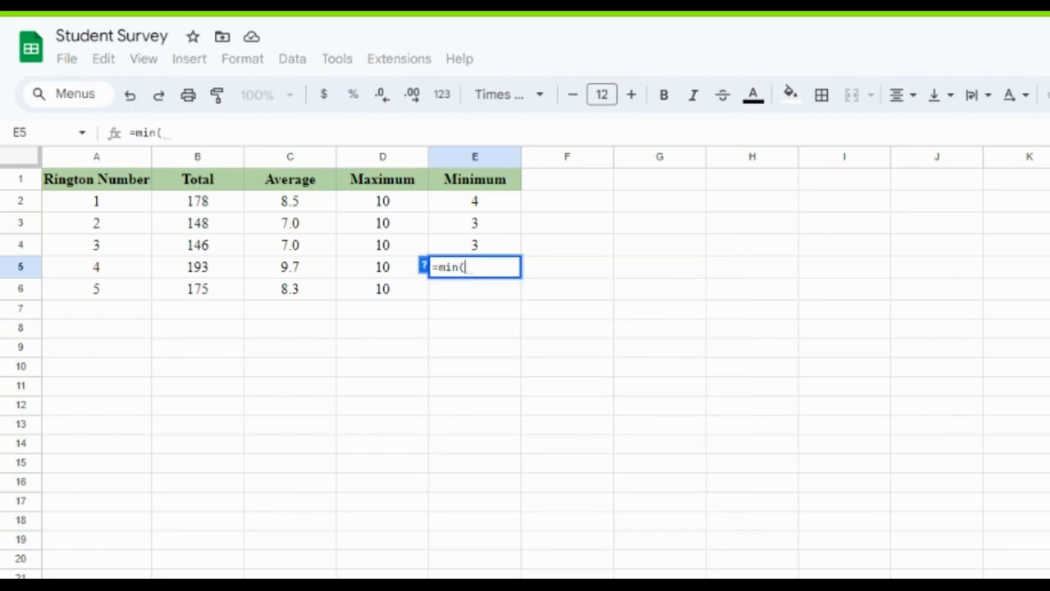
click(364, 584)
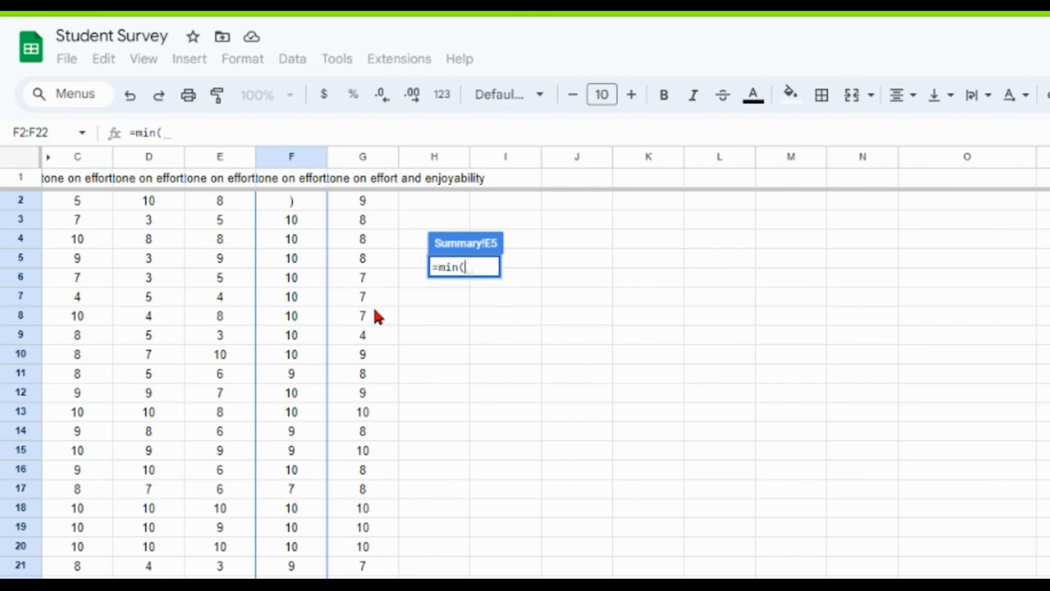
click(295, 208)
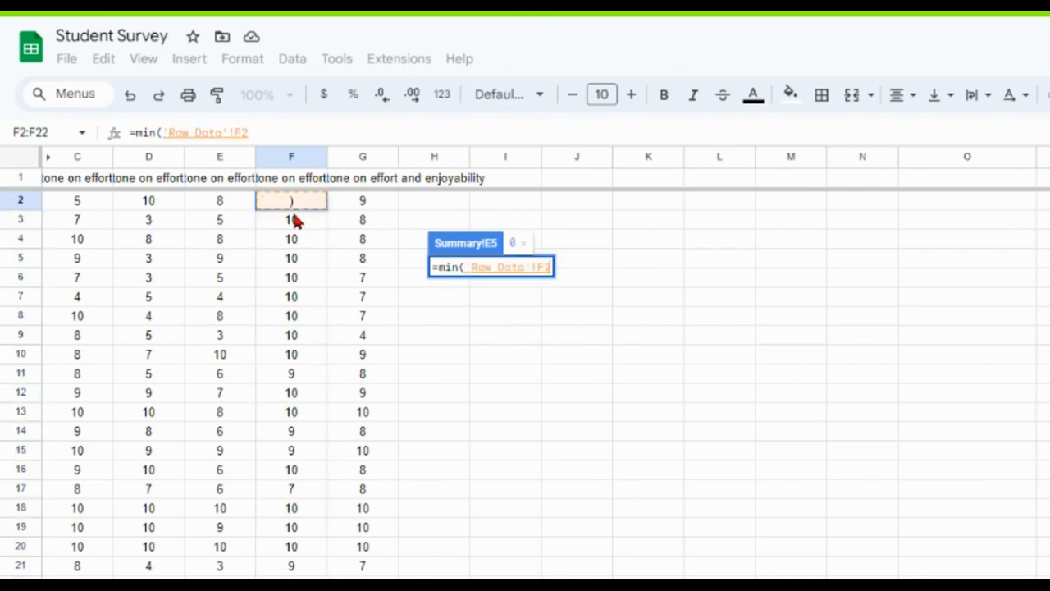
key(BackSpace)
key(BackSpace)
key(BackSpace)
key(BackSpace)
key(BackSpace)
key(BackSpace)
key(BackSpace)
key(BackSpace)
key(BackSpace)
key(BackSpace)
key(BackSpace)
key(BackSpace)
key(BackSpace)
key(BackSpace)
key(BackSpace)
key(BackSpace)
key(BackSpace)
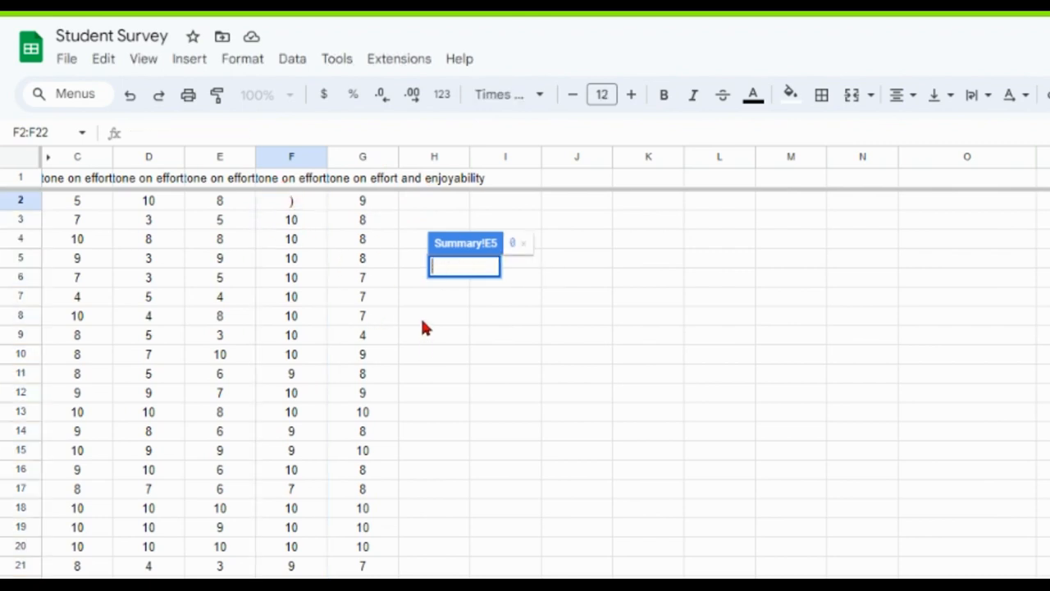
key(Escape)
Undo the accidental overwrite of the fourth ringtone's first rating in cell F2 of the Raw Data sheet.
key(ctrl+z)
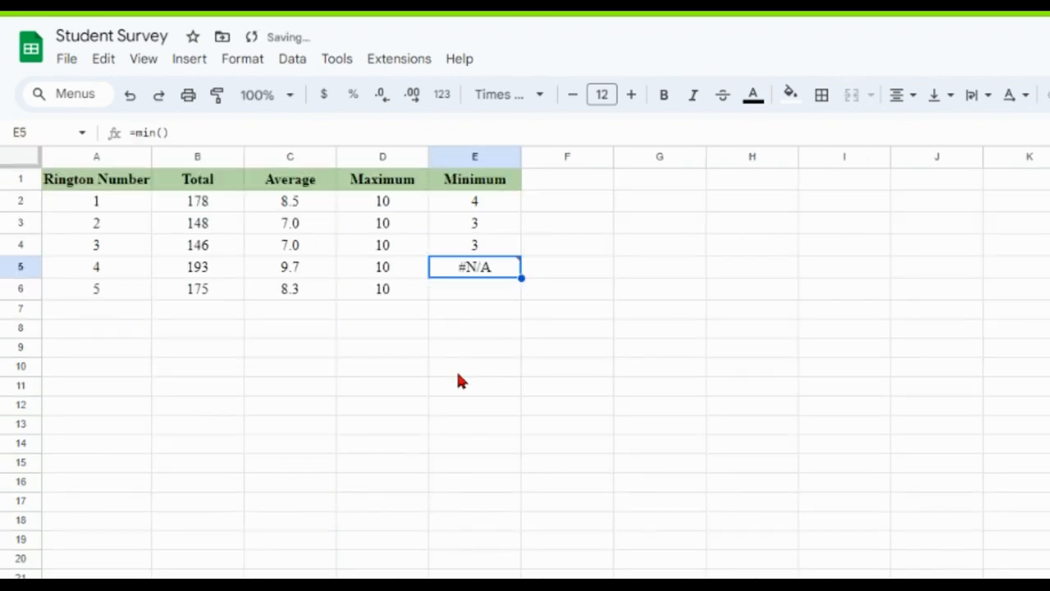
key(ctrl+z)
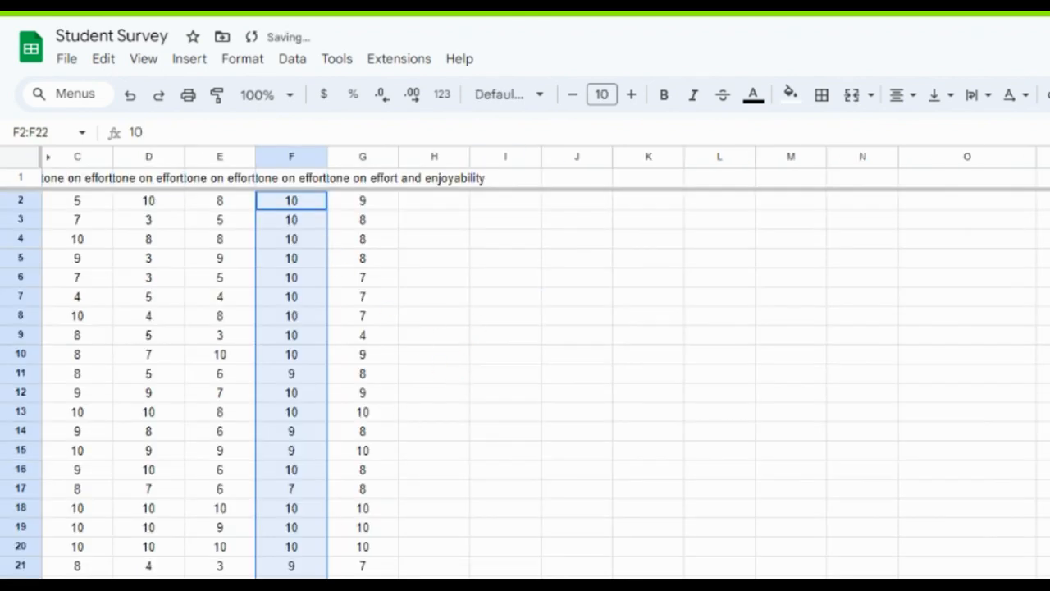
In cell E5 of the Summary sheet, find the fourth ringtone's lowest rating with the formula =min('Raw Data'!F2:F22).
click(545, 584)
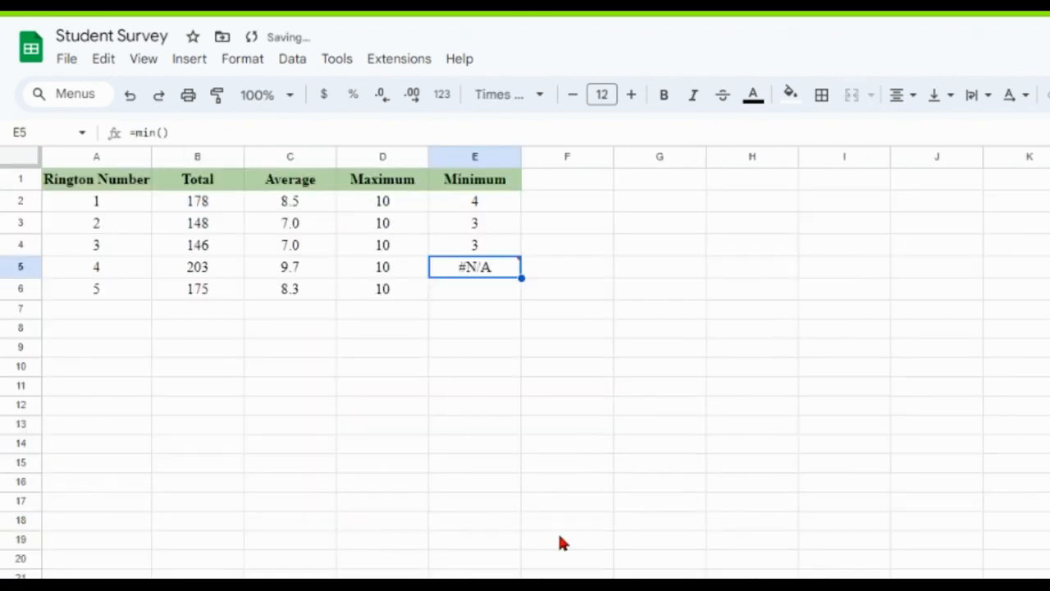
click(473, 258)
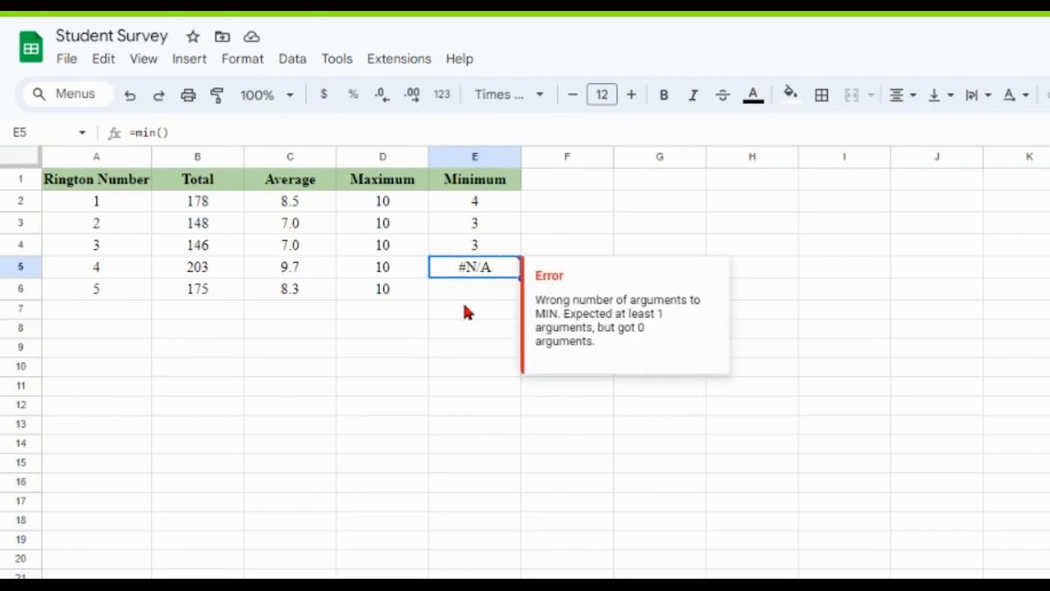
click(465, 307)
click(489, 269)
text(=mi)
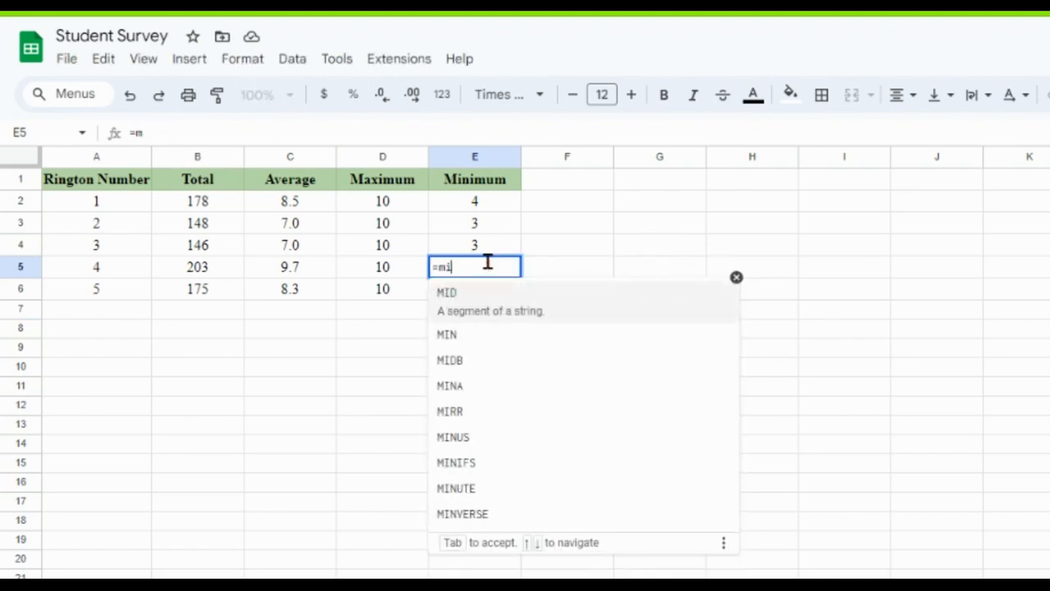
text(n()
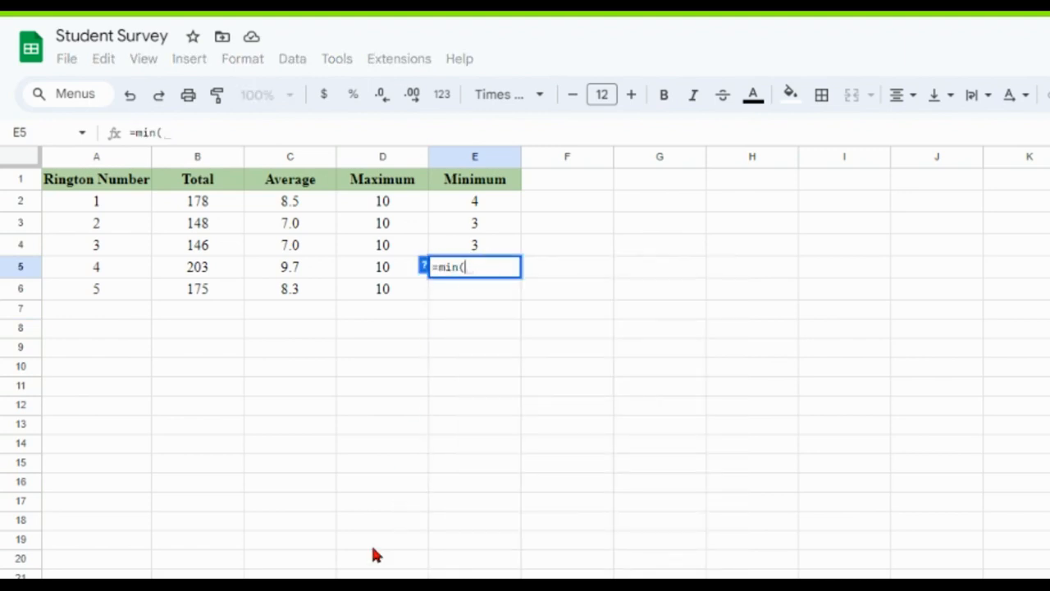
click(361, 586)
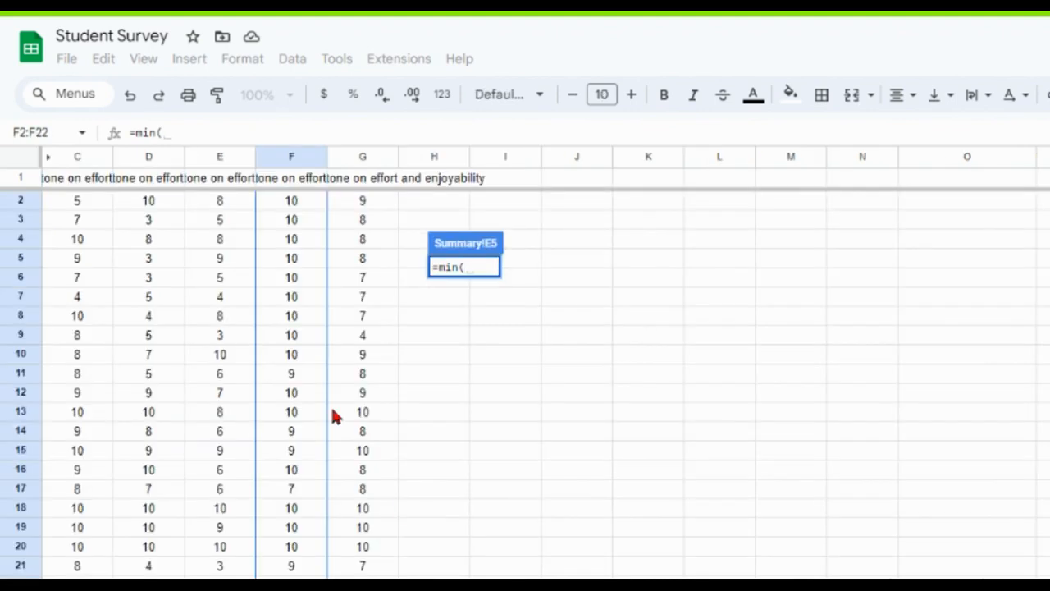
click(347, 294)
drag(304, 203, 283, 585)
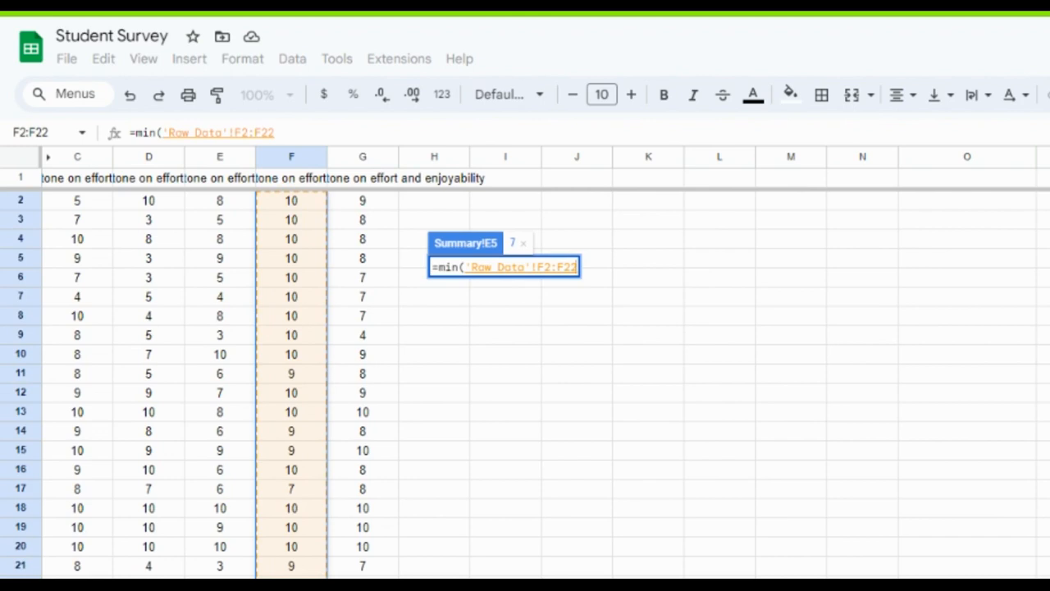
text())
key(Return)
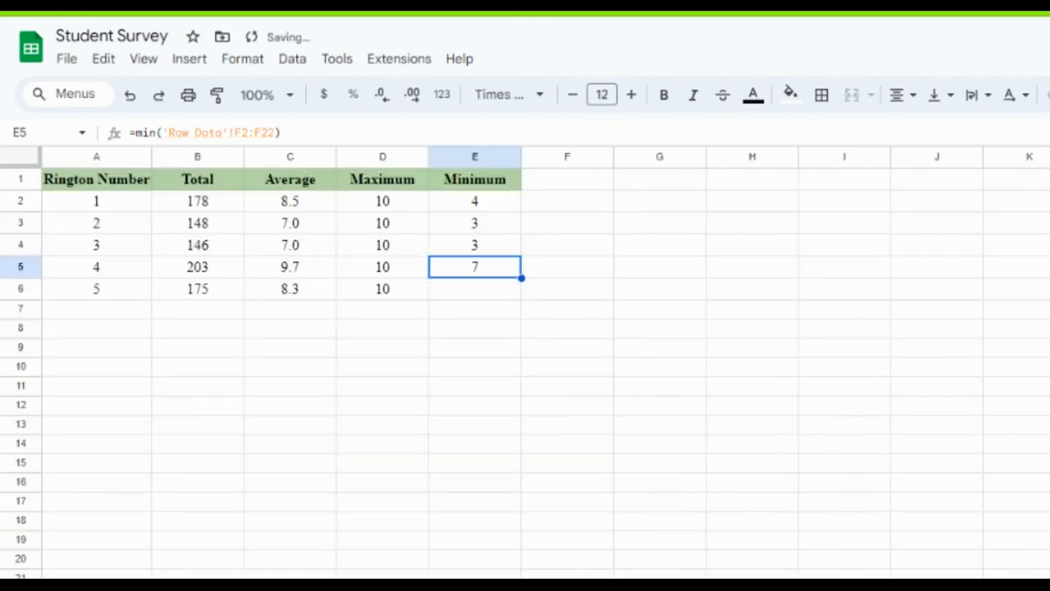
In cell E6, find the fifth ringtone's lowest rating with the formula =min('Raw Data'!G2:G22).
click(485, 287)
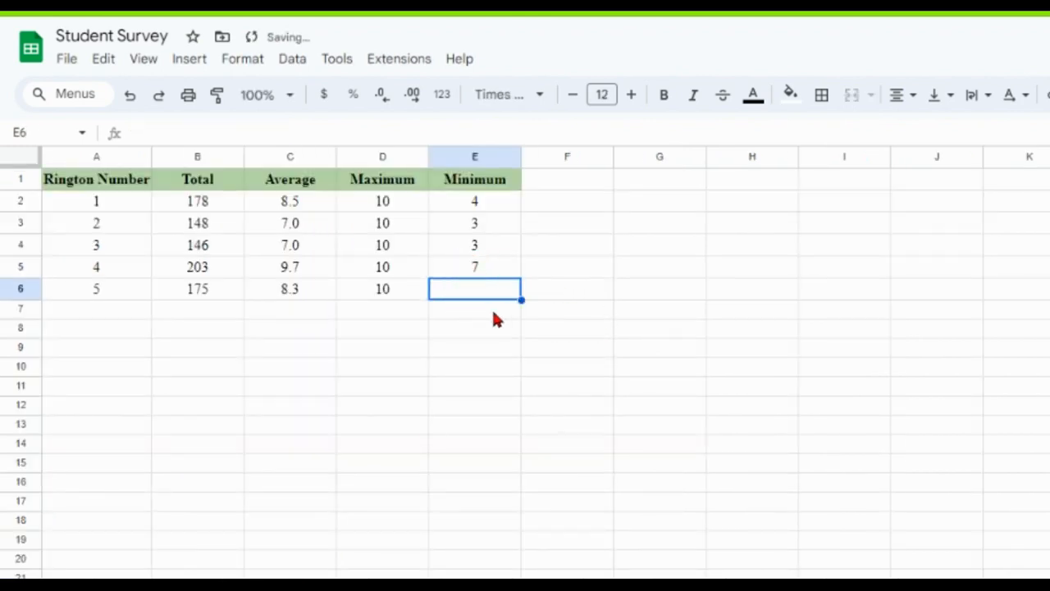
text(=mi)
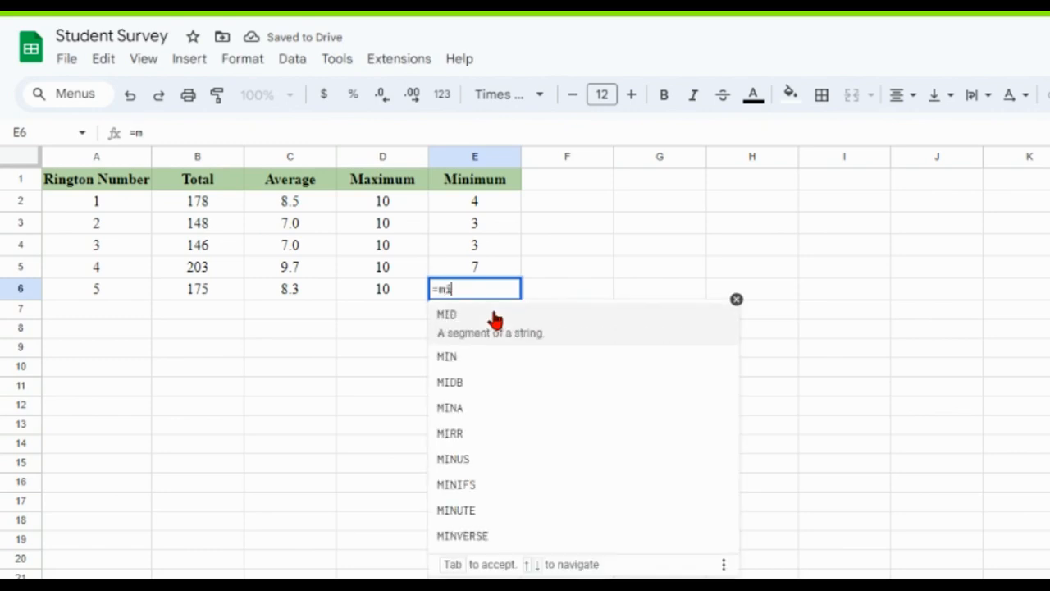
text(n()
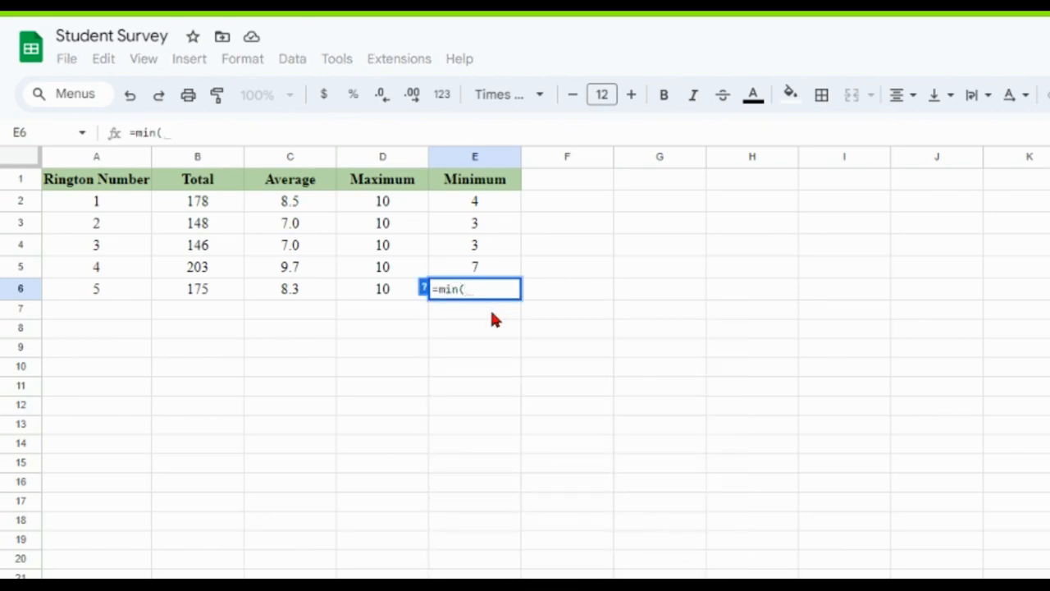
click(464, 586)
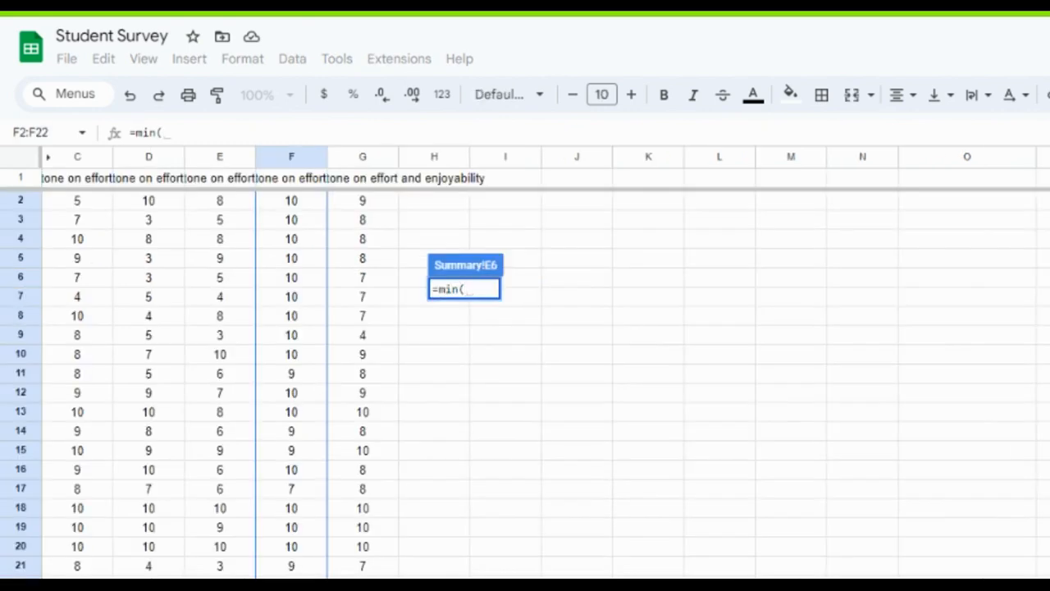
click(364, 207)
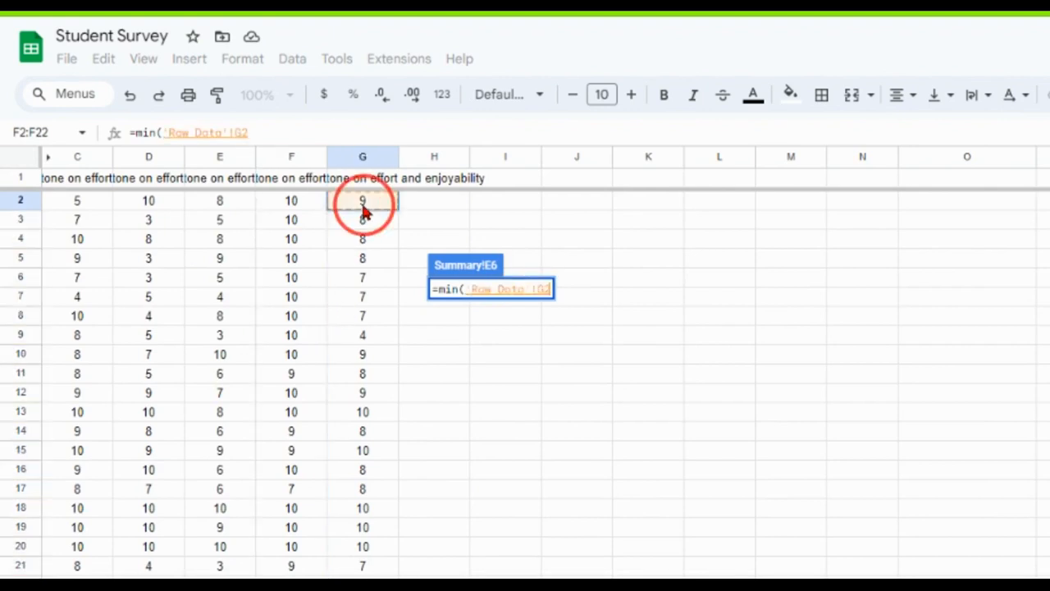
drag(363, 208, 363, 584)
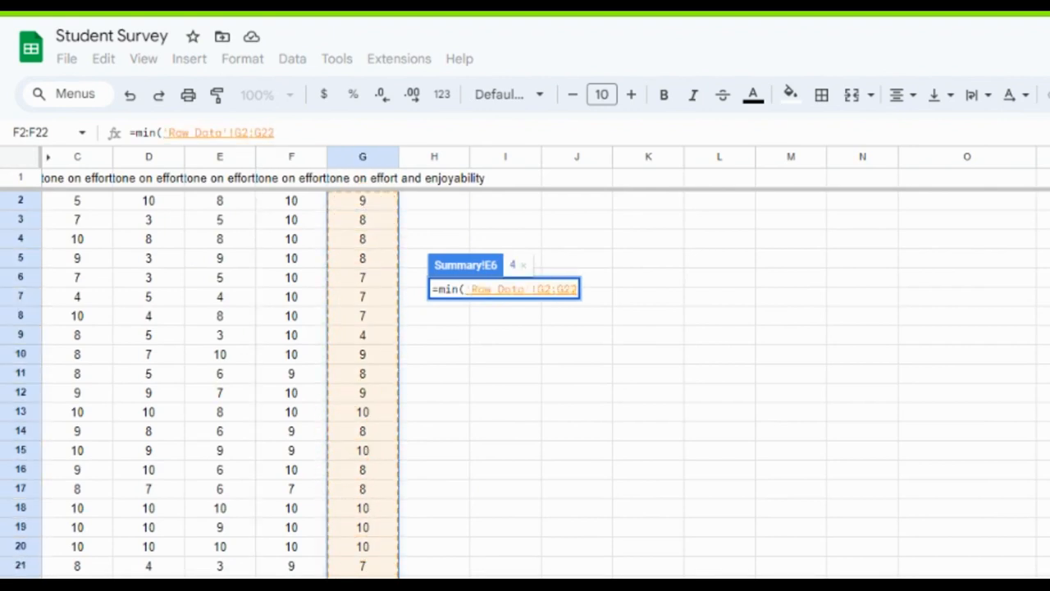
text())
key(Return)
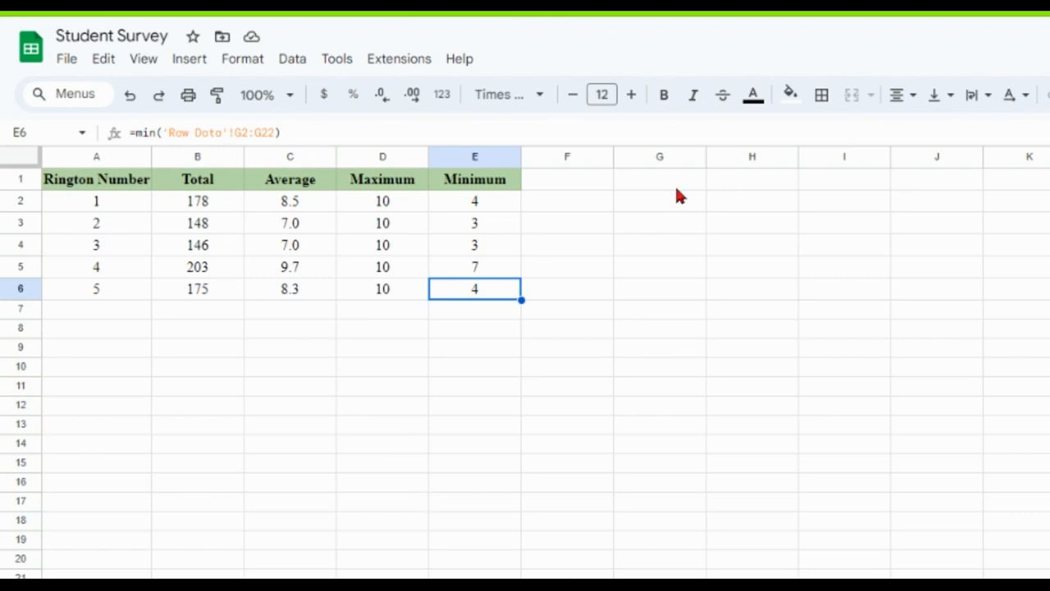
Correct the header in cell A1 to Ringtone Number and widen column A to fit the text.
click(269, 100)
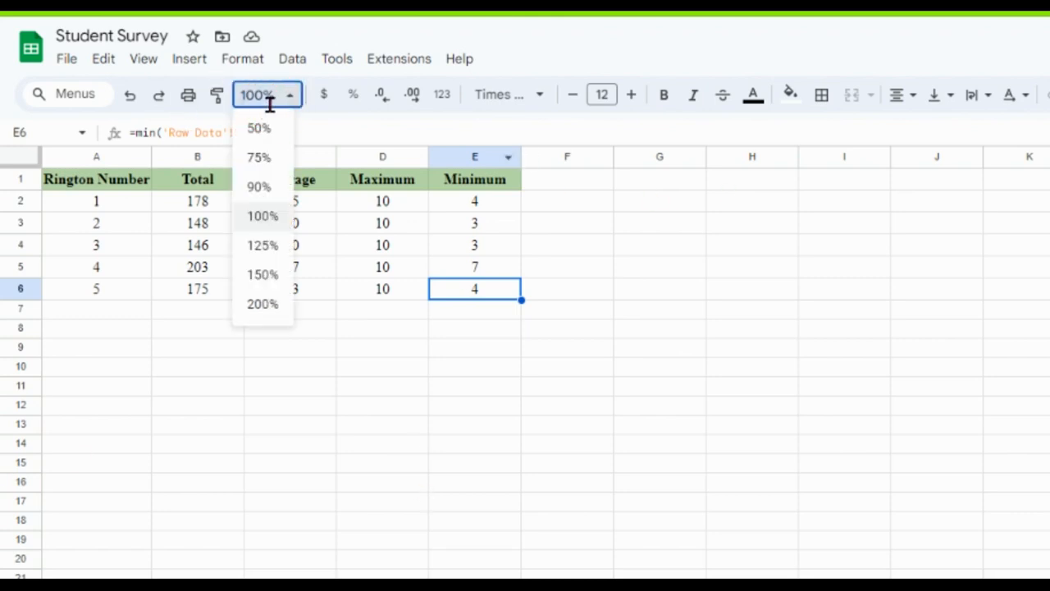
click(273, 217)
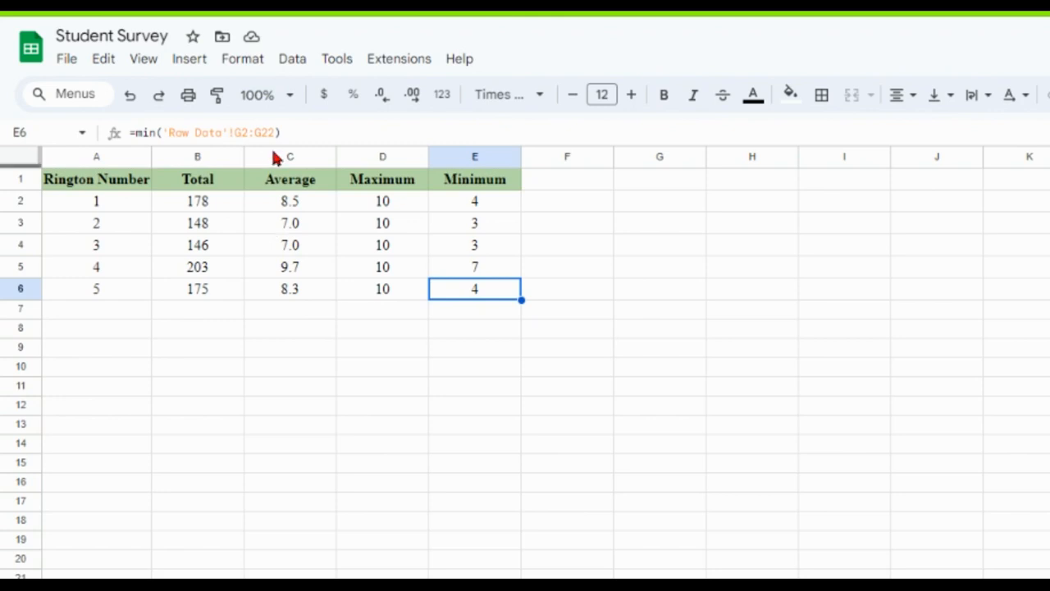
click(288, 100)
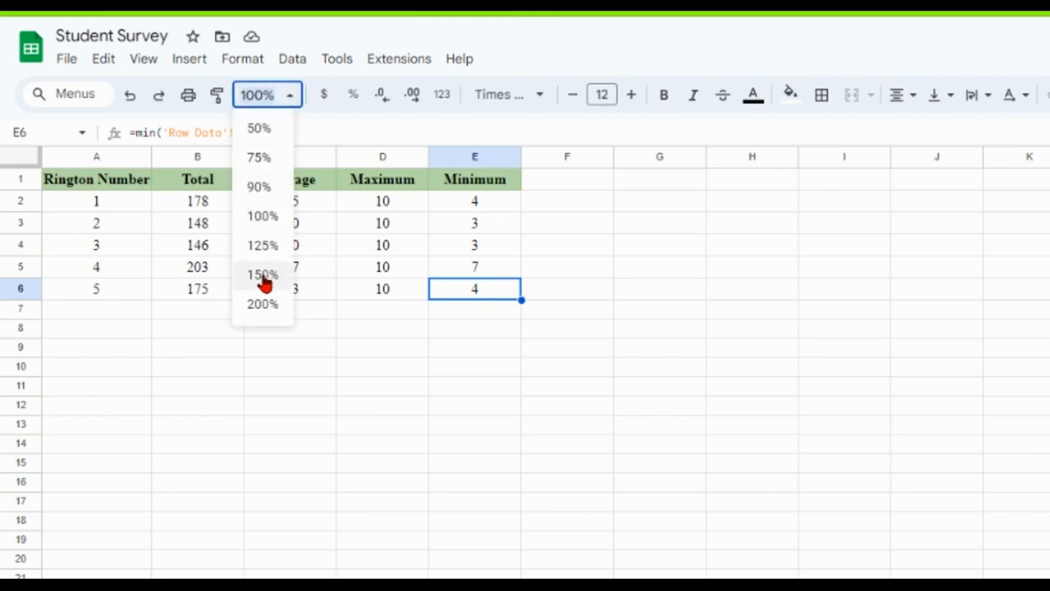
click(262, 304)
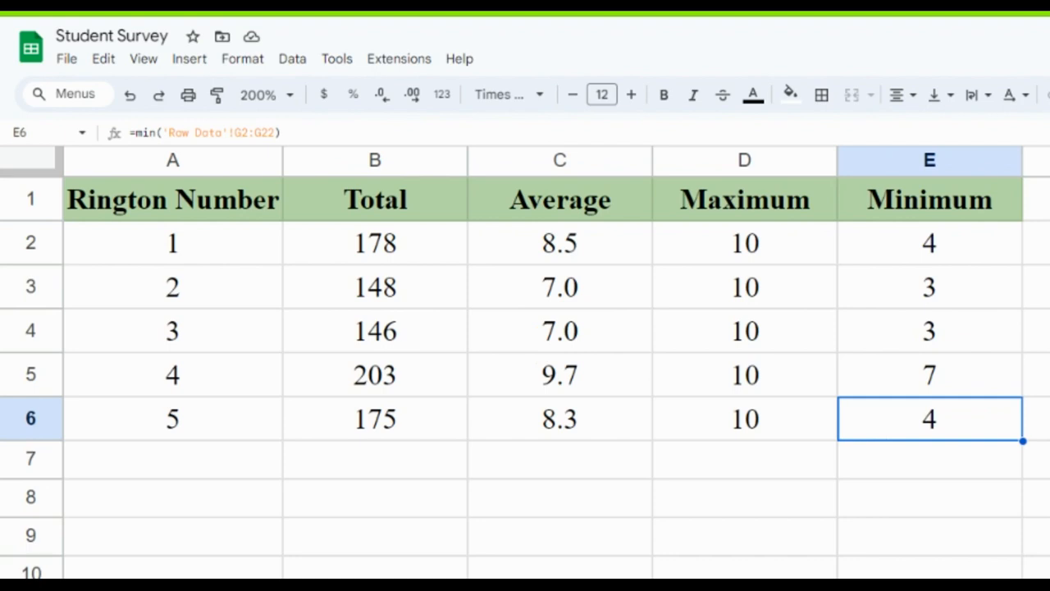
click(168, 209)
double_click(164, 209)
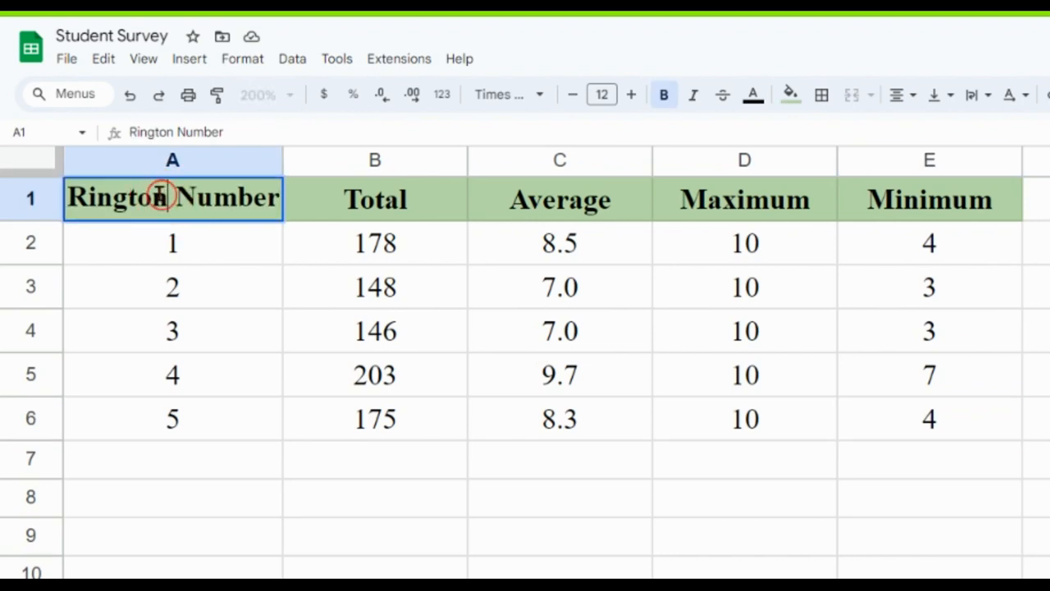
text(e)
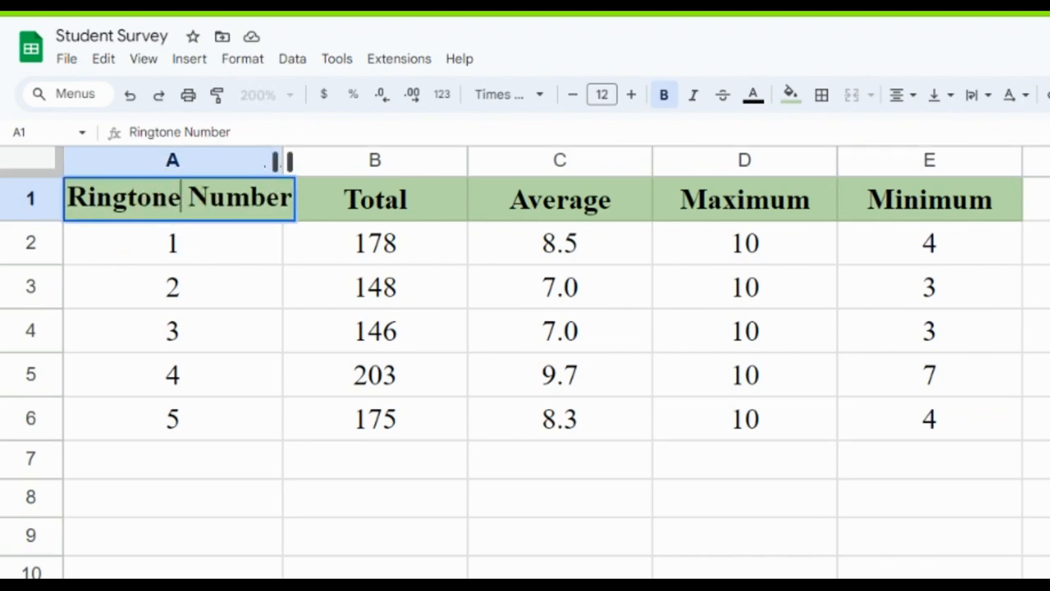
click(265, 312)
drag(283, 160, 310, 160)
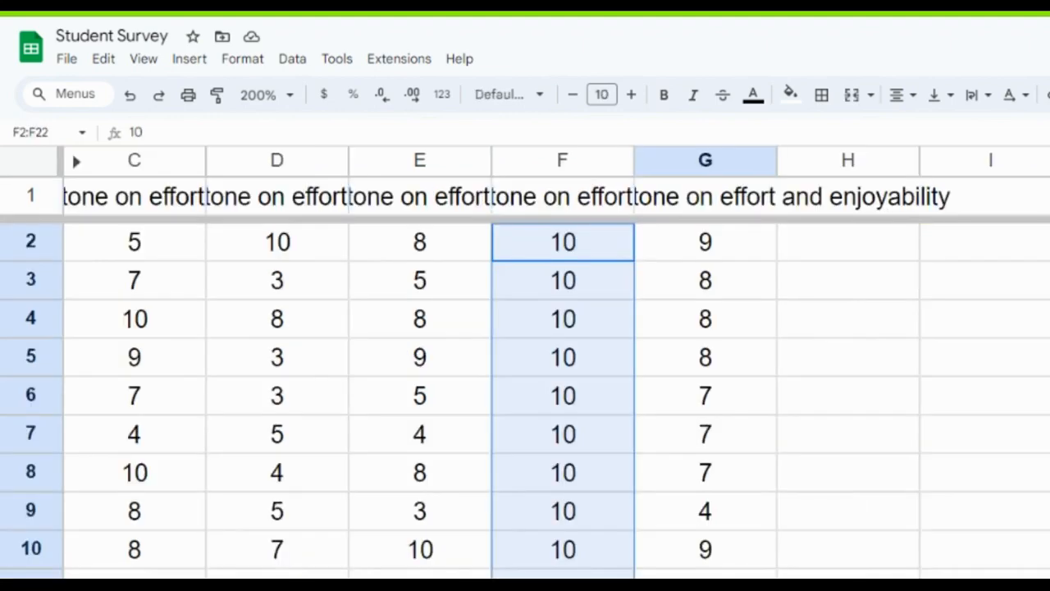
Hide the Raw Data sheet and check where hidden sheets are listed.
right_click(254, 585)
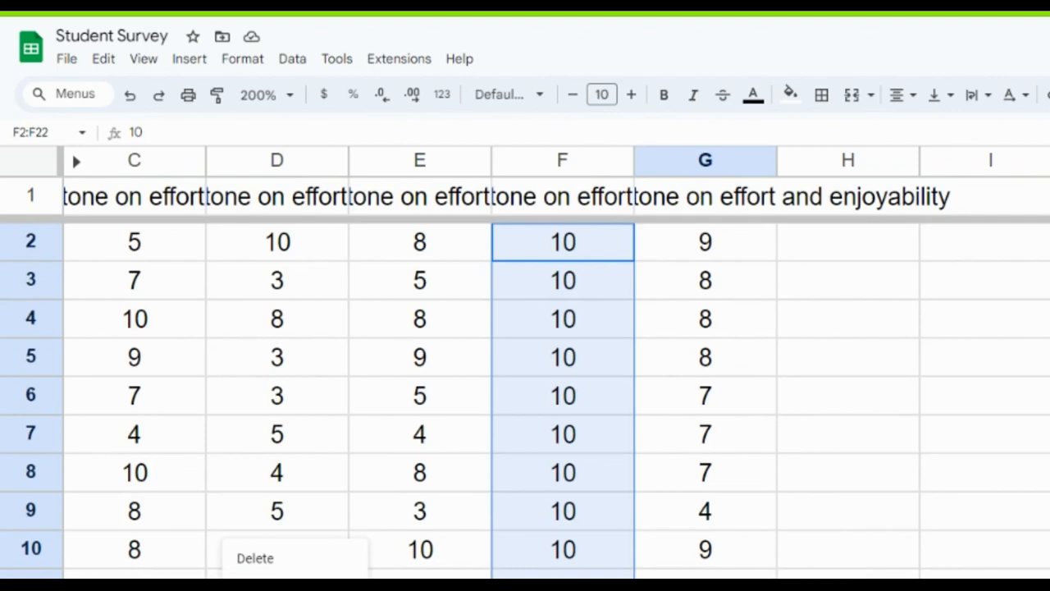
click(275, 587)
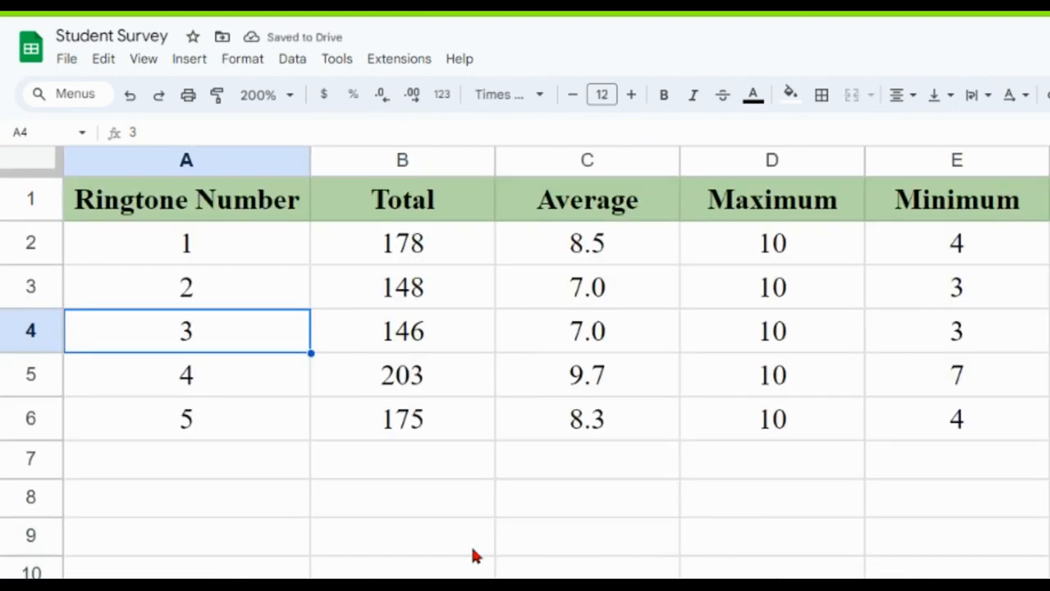
click(165, 64)
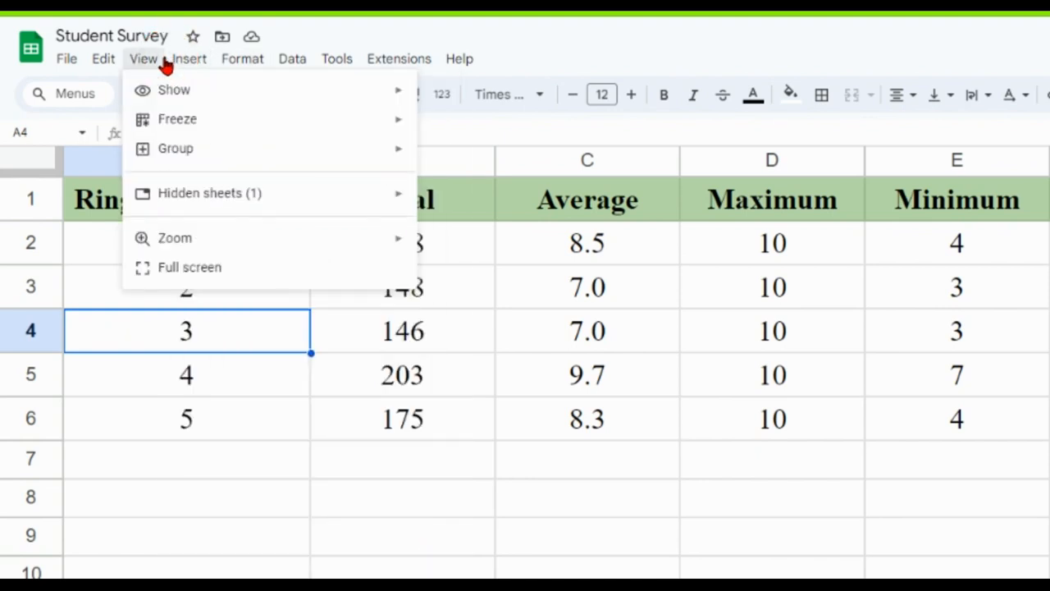
click(225, 201)
click(279, 573)
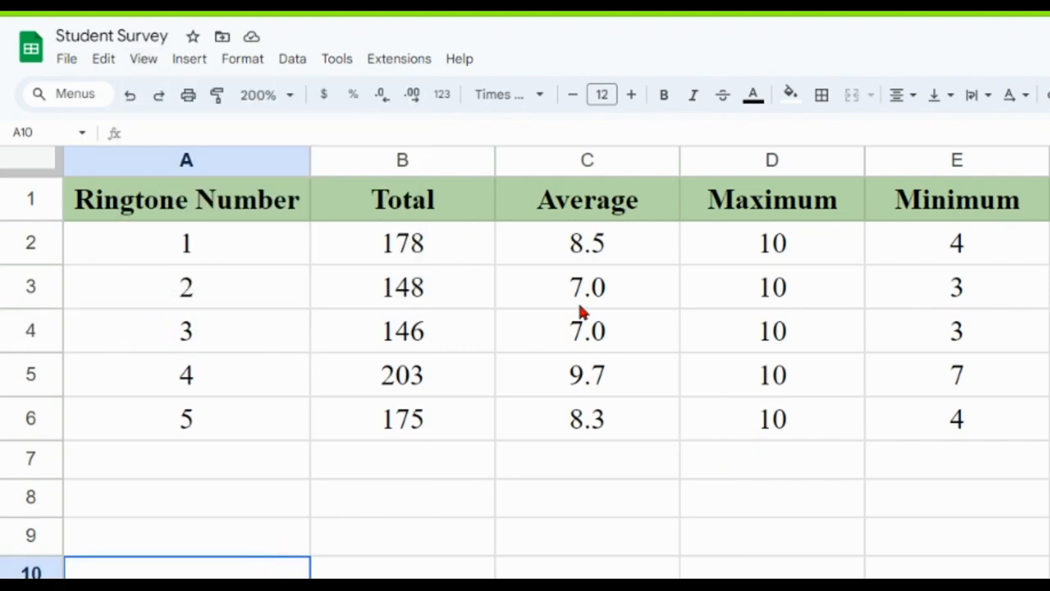